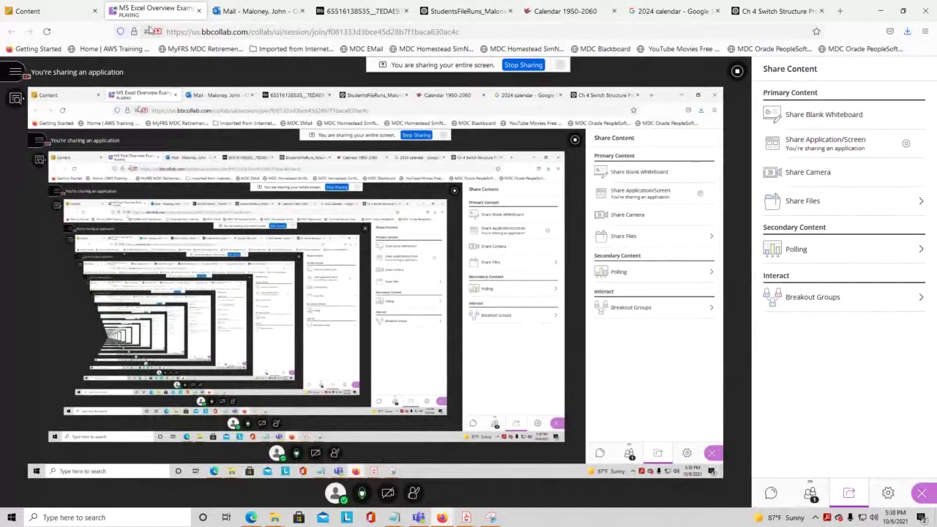
- Return to the course's Blackboard Collaborate Ultra page and close the details of the MS Excel Overview Example session
click(51, 11)
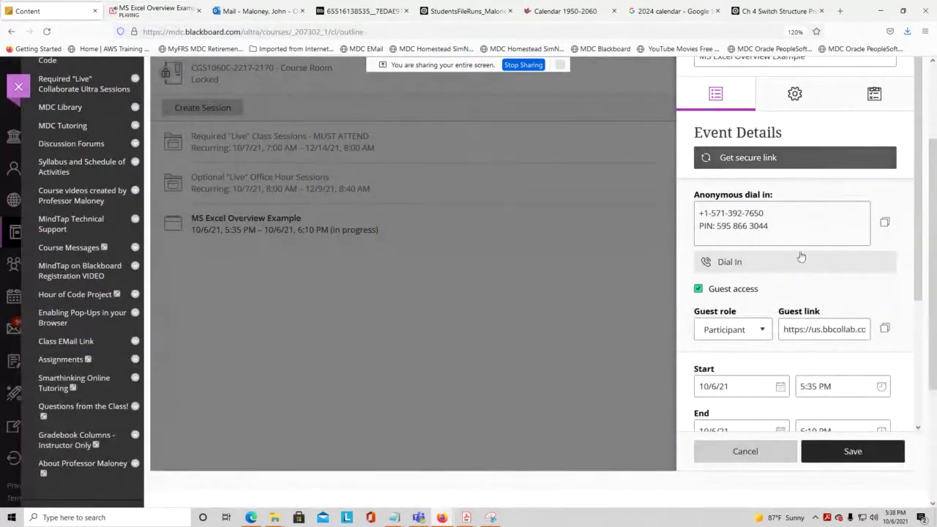
scroll(516, 358, up, 3)
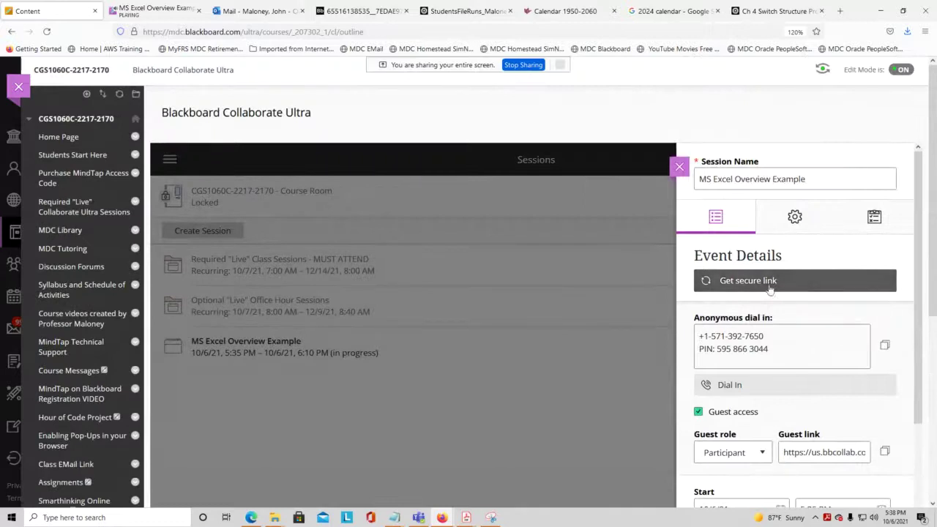
click(679, 168)
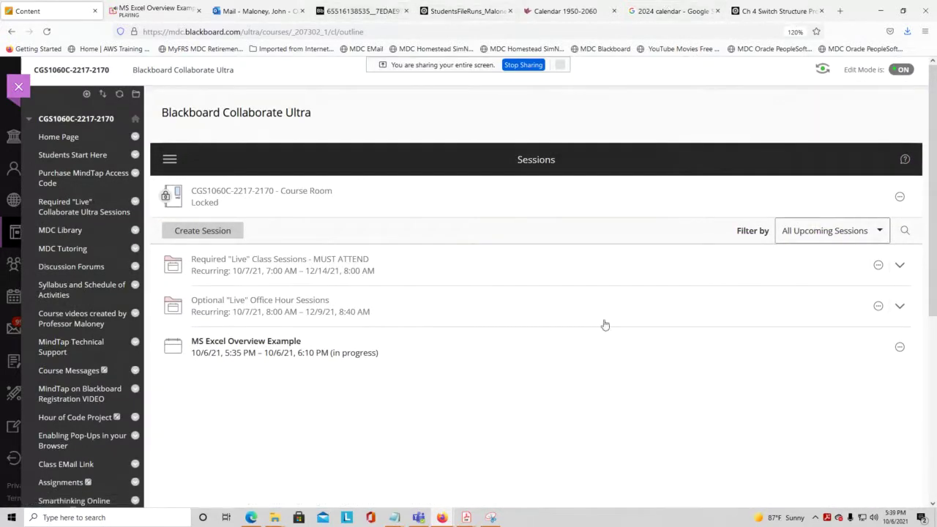
- Launch Excel and create a blank workbook
click(52, 517)
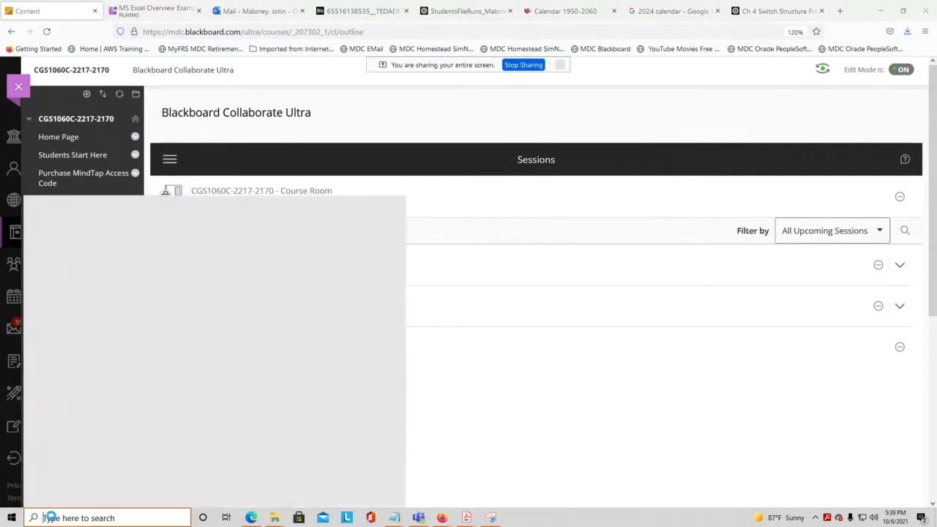
text(excel)
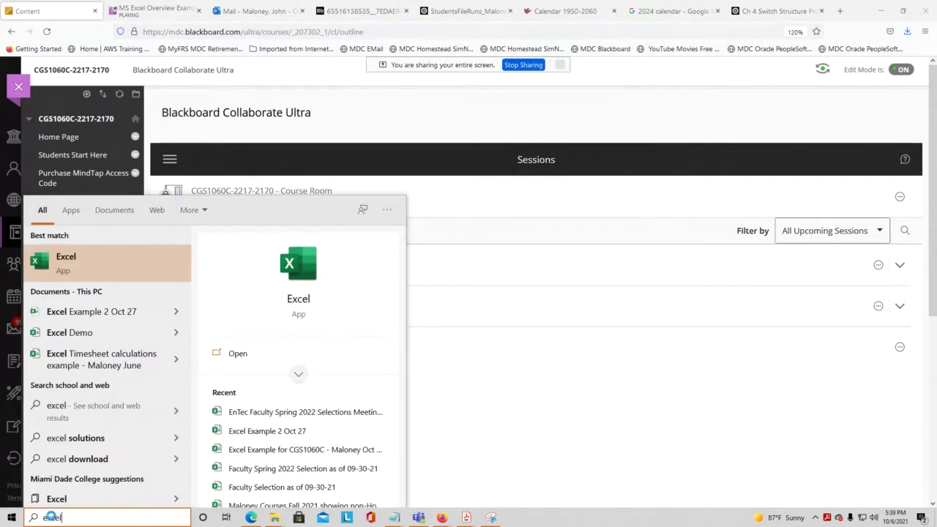
key(Return)
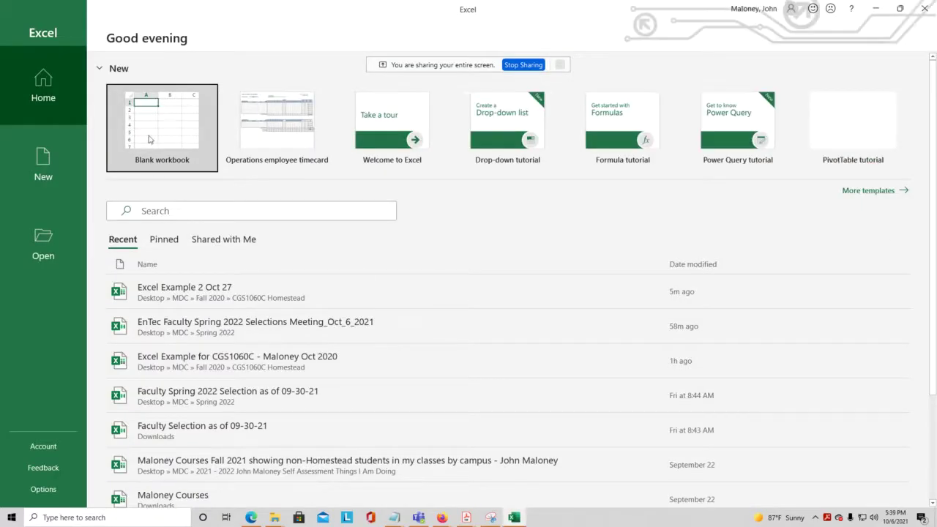
click(149, 139)
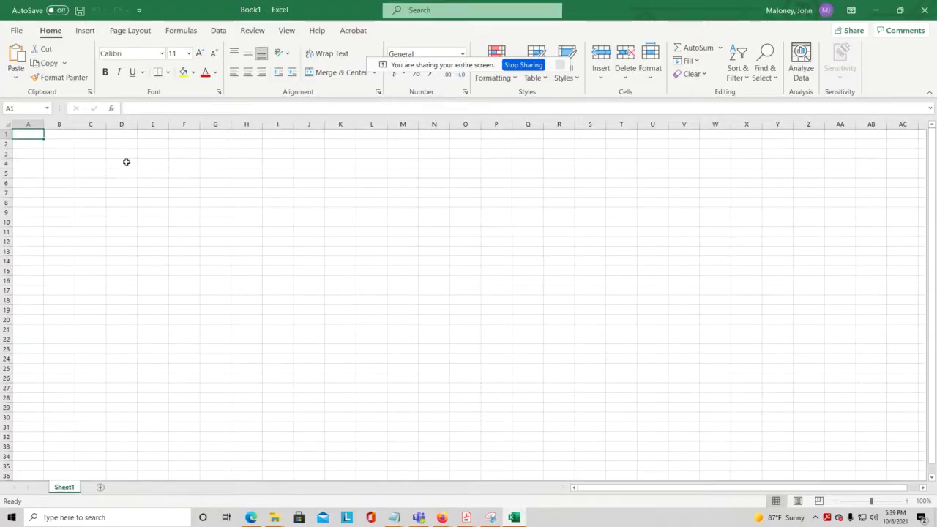
click(126, 162)
click(184, 173)
click(155, 220)
click(234, 253)
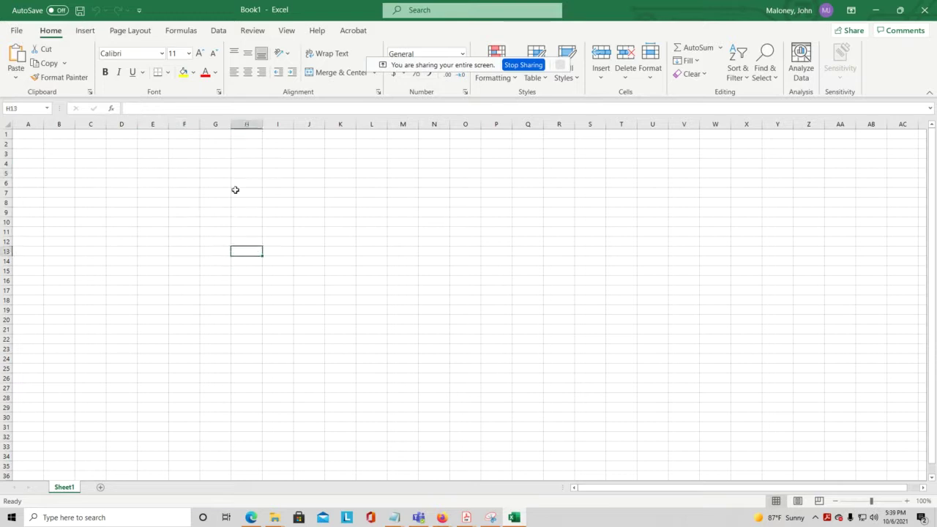
click(217, 174)
click(93, 164)
click(104, 193)
click(122, 199)
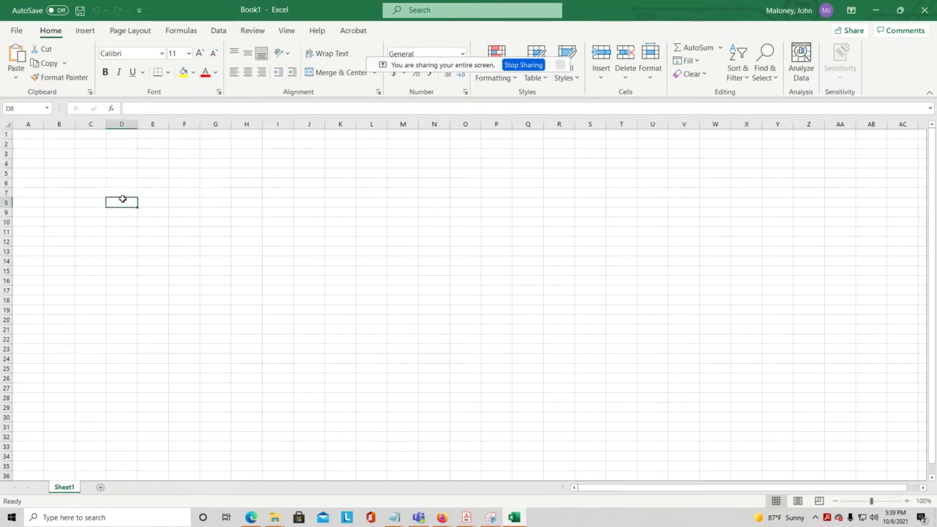
click(125, 161)
click(87, 155)
click(60, 213)
click(108, 205)
click(58, 164)
click(90, 174)
click(90, 193)
click(240, 203)
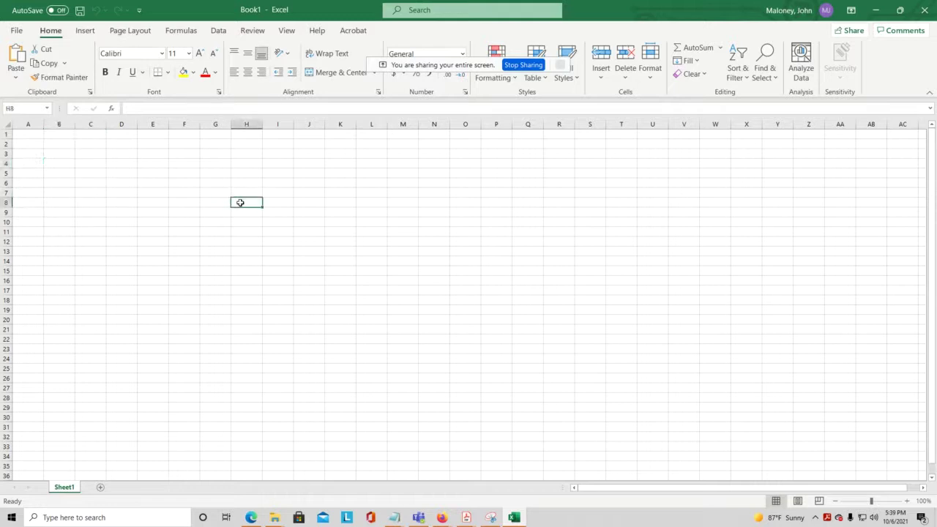
click(192, 231)
click(106, 183)
click(76, 192)
click(76, 214)
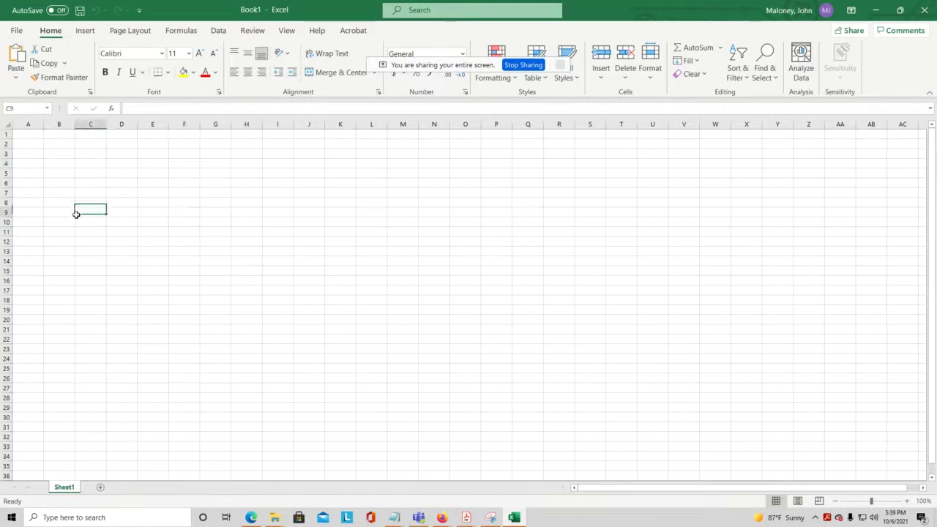
click(77, 203)
click(78, 185)
click(37, 160)
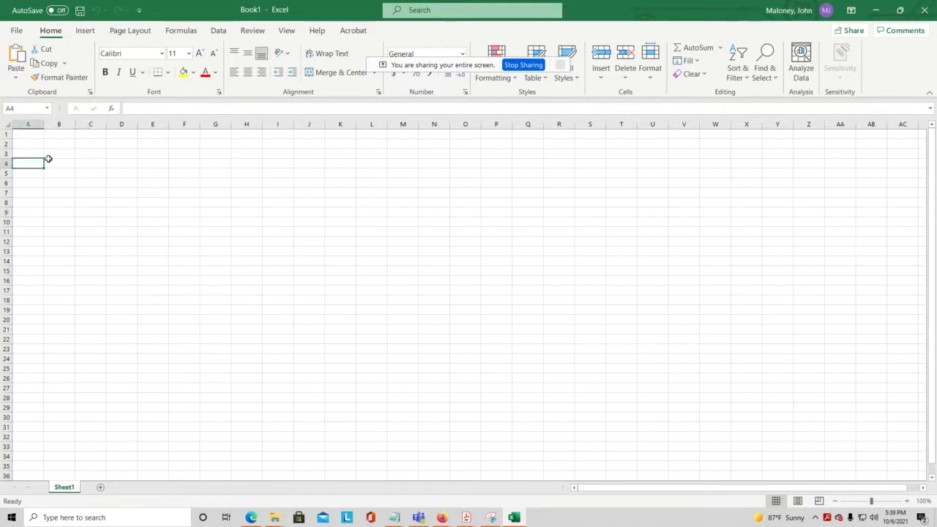
click(77, 154)
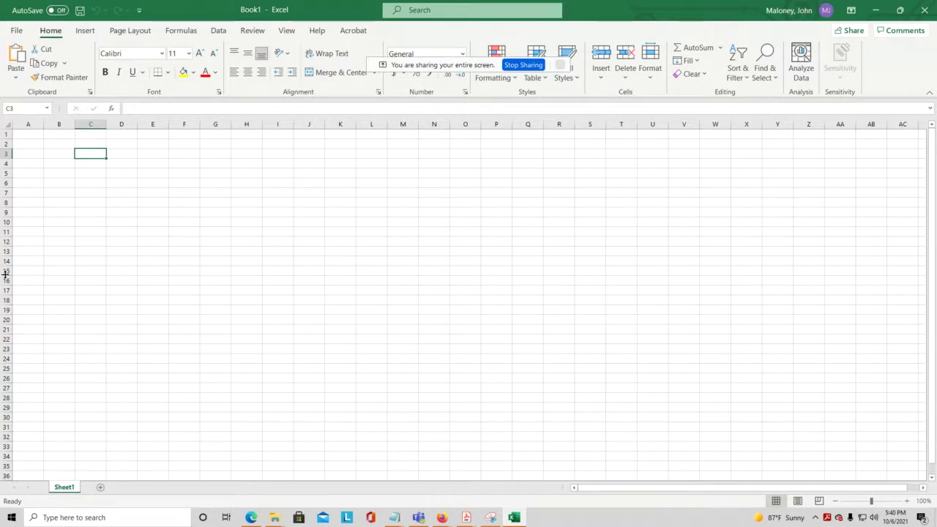
- Set the font size of the entire sheet to 20 and move the screen-sharing notice off the formatting commands
click(9, 126)
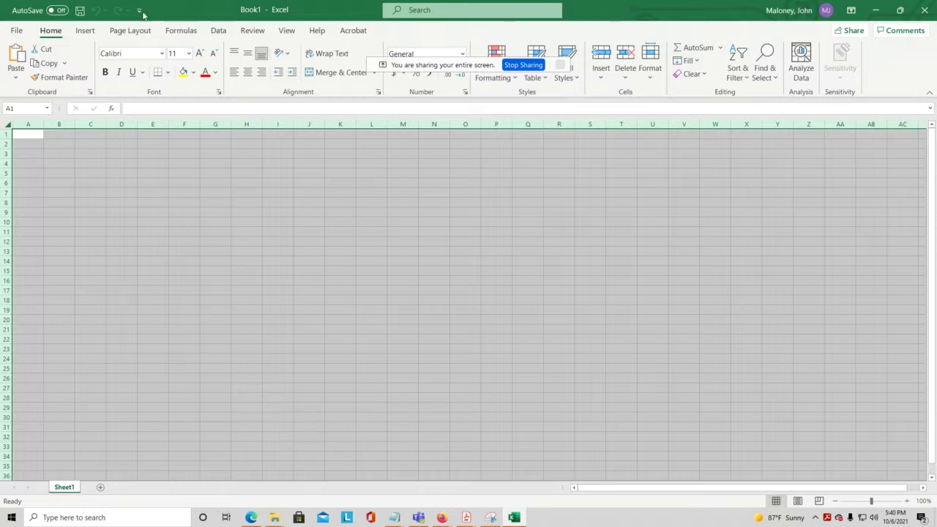
click(183, 53)
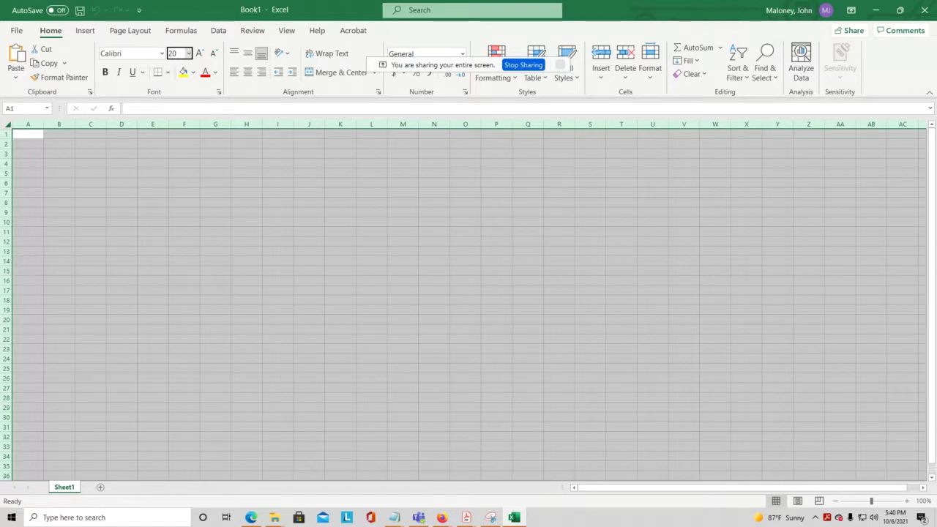
key(Return)
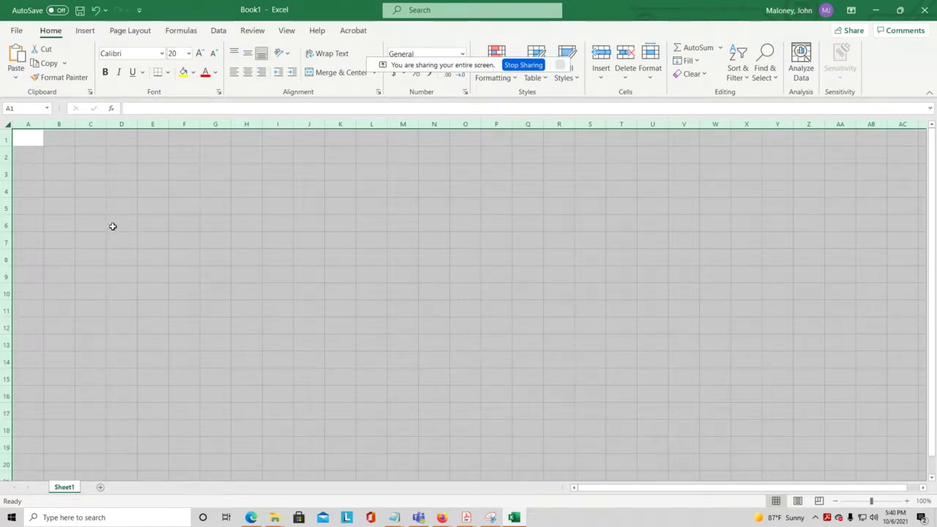
click(95, 202)
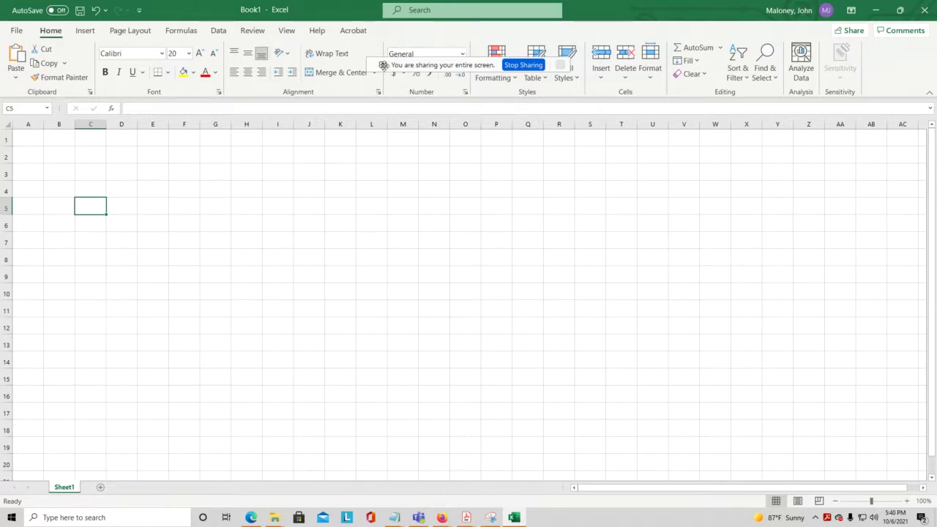
drag(383, 65, 705, 425)
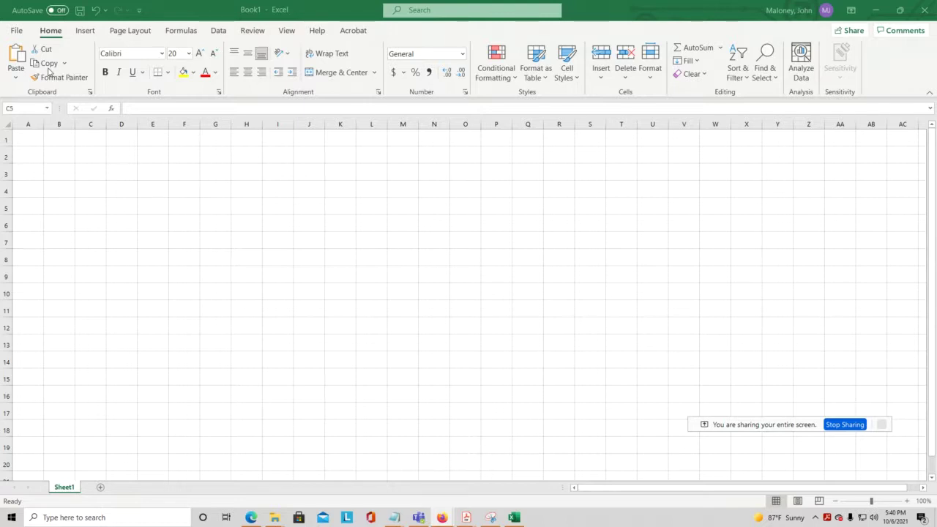
- View the Clipboard contents and the Format Cells font settings for cell C5, closing each without changes
click(91, 93)
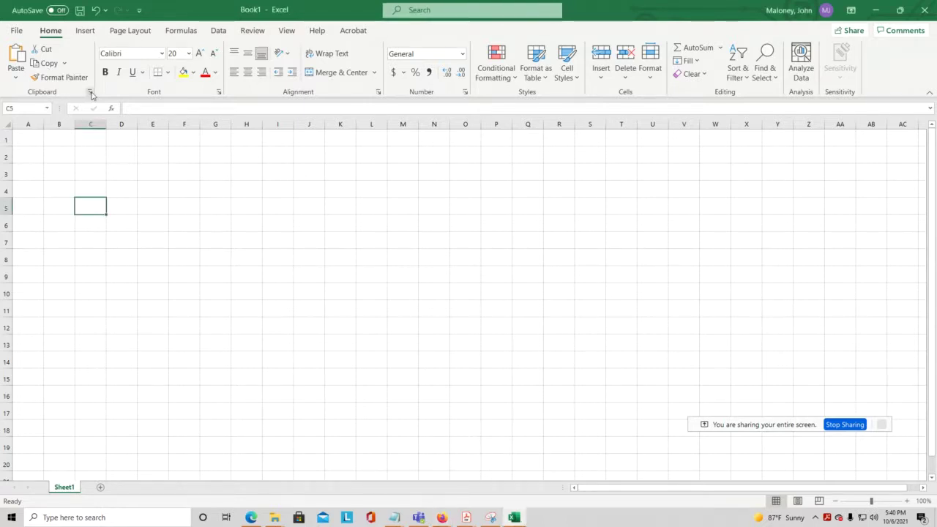
click(92, 94)
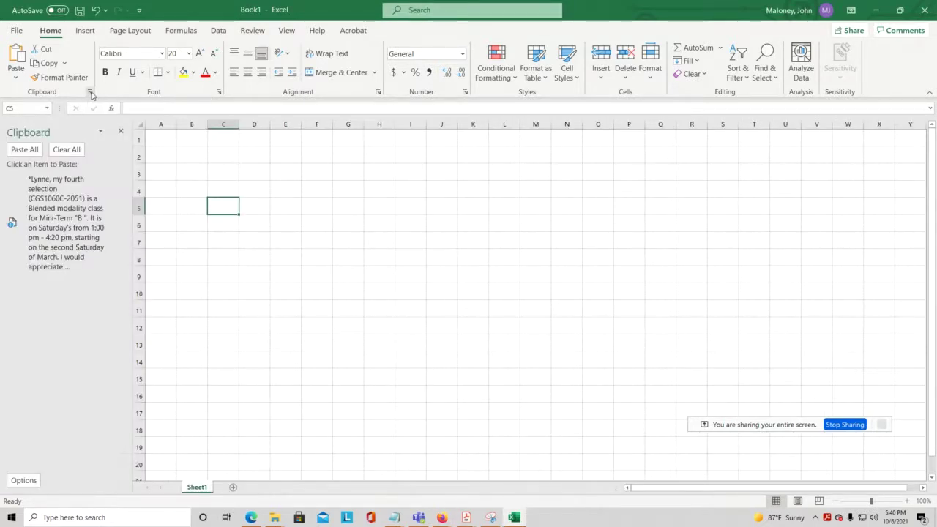
click(91, 93)
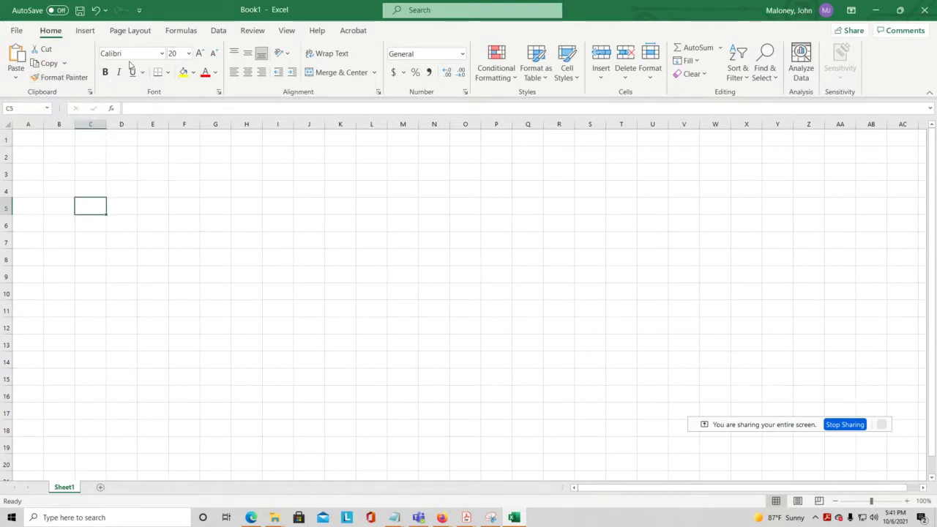
click(221, 91)
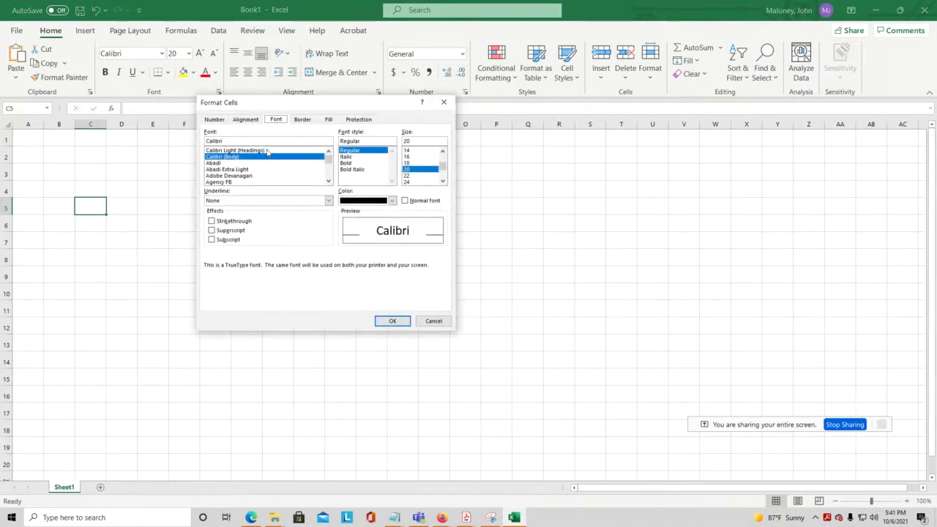
click(443, 101)
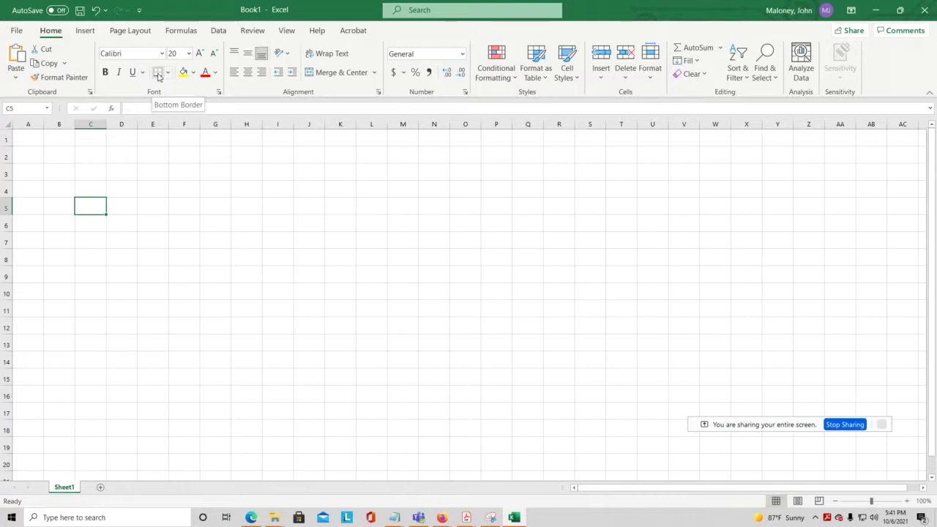
click(120, 167)
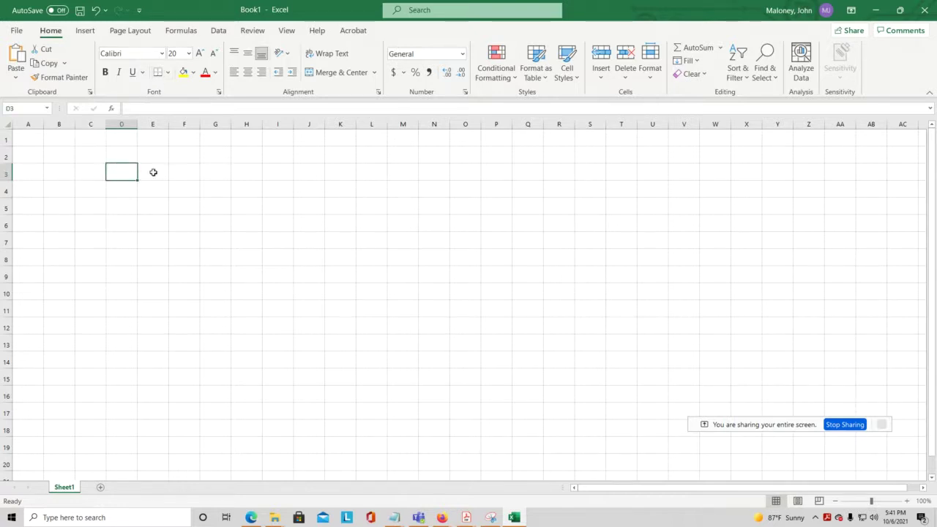
click(153, 173)
click(204, 161)
click(85, 151)
click(77, 184)
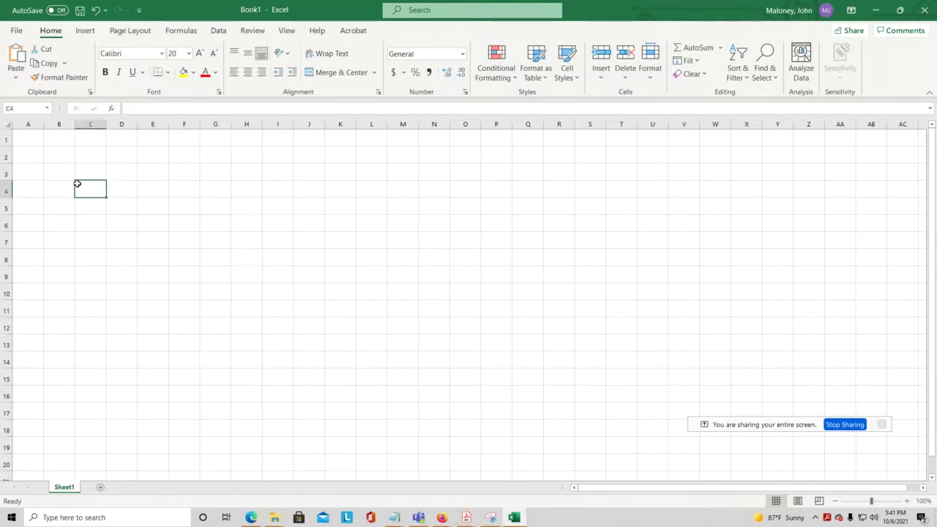
click(62, 180)
click(61, 157)
click(82, 153)
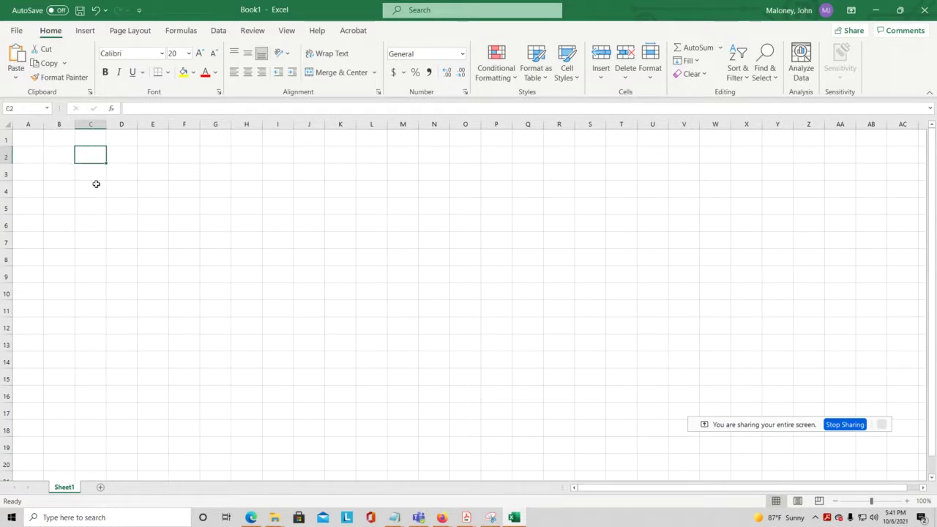
click(93, 184)
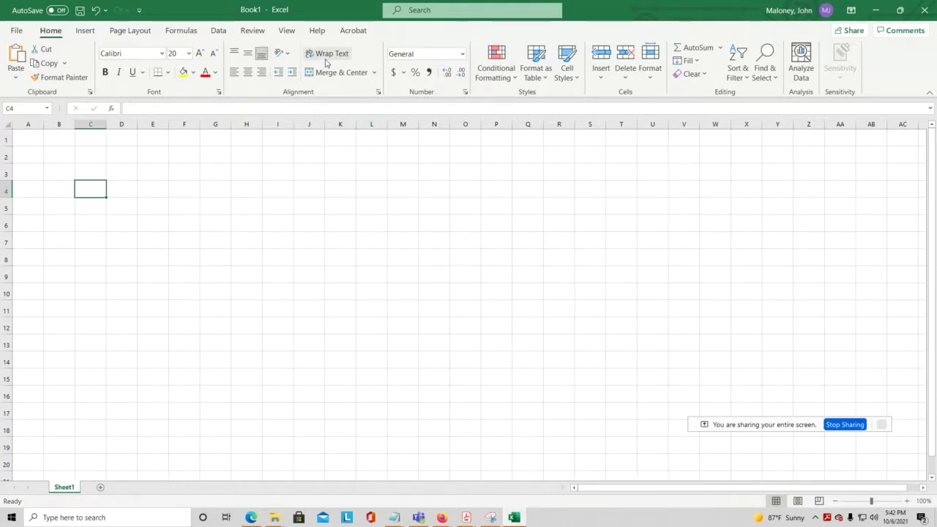
- Select the ranges C1:F1 and D1:K1 in row 1 in turn, and finish on the single cell J2
click(96, 137)
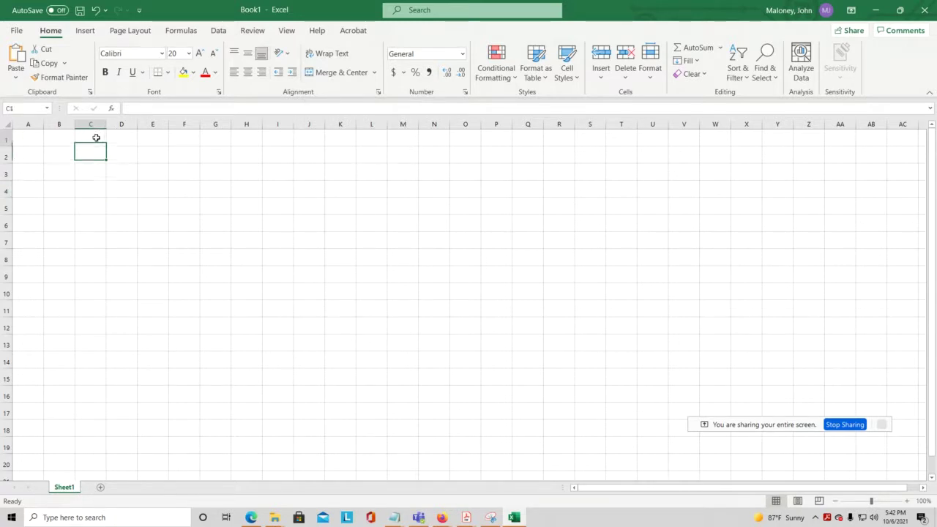
drag(96, 137, 177, 140)
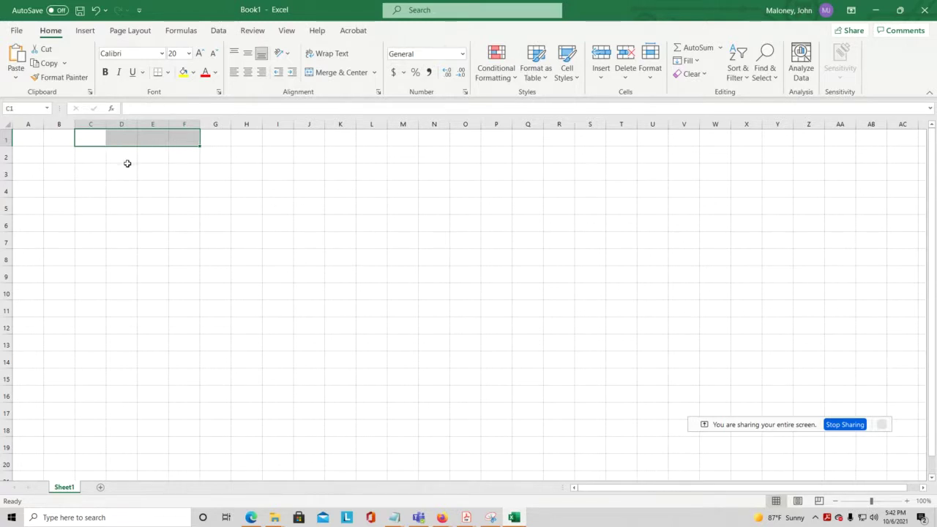
click(92, 140)
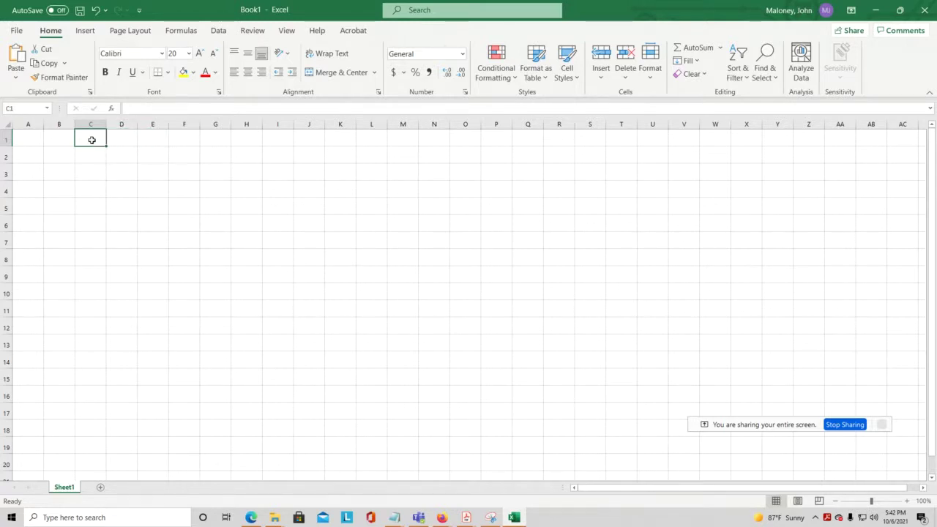
click(128, 135)
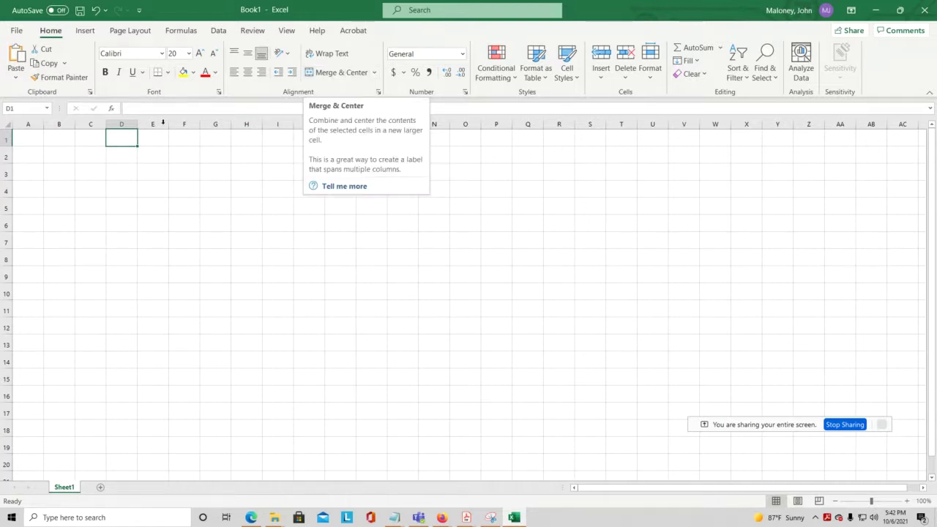
drag(128, 140, 329, 140)
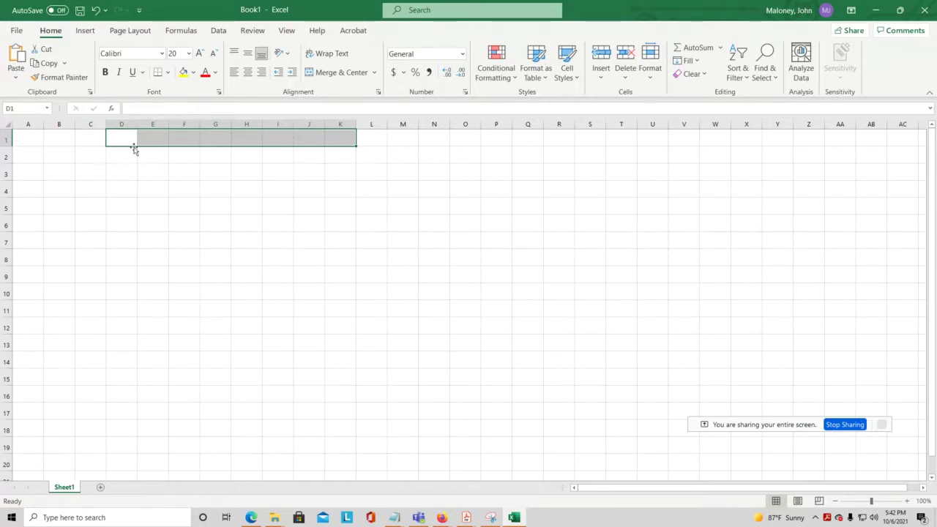
drag(127, 135, 329, 142)
click(321, 161)
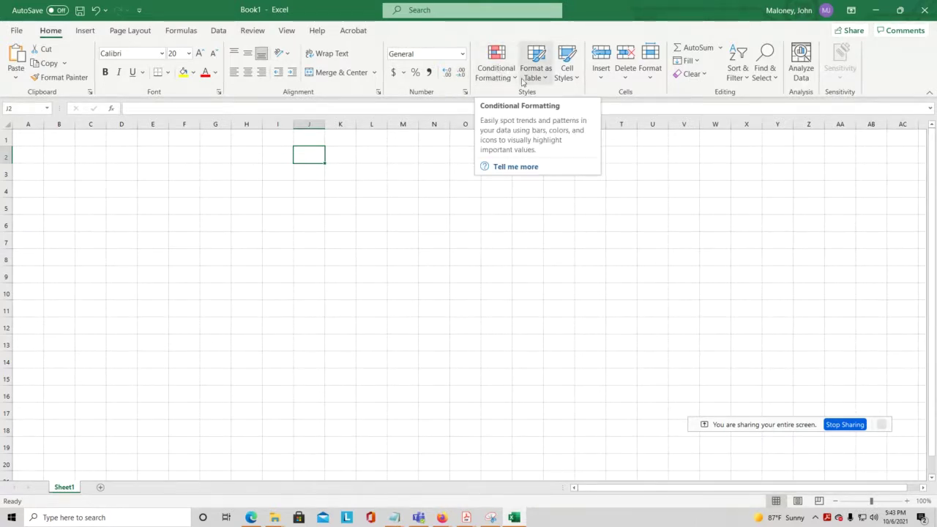
- Review the available Conditional Formatting options without applying a rule to cell J2
click(514, 77)
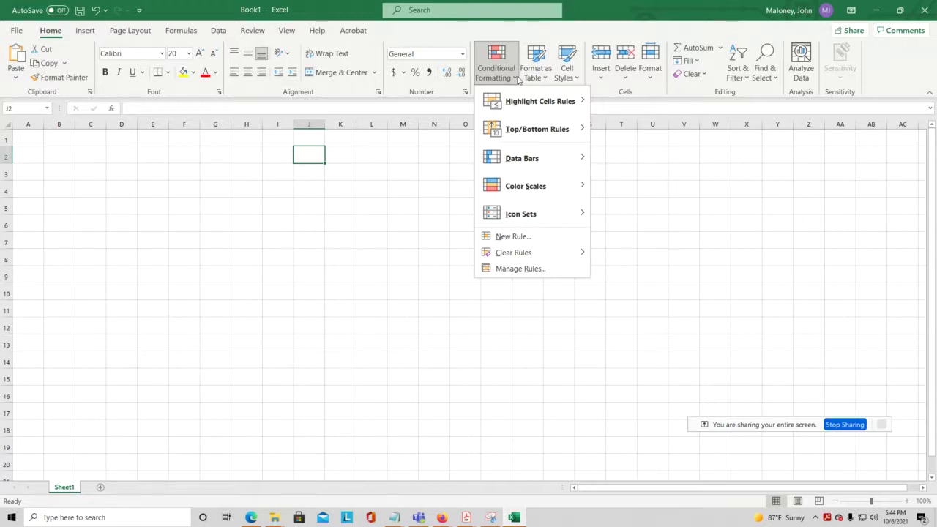
click(321, 158)
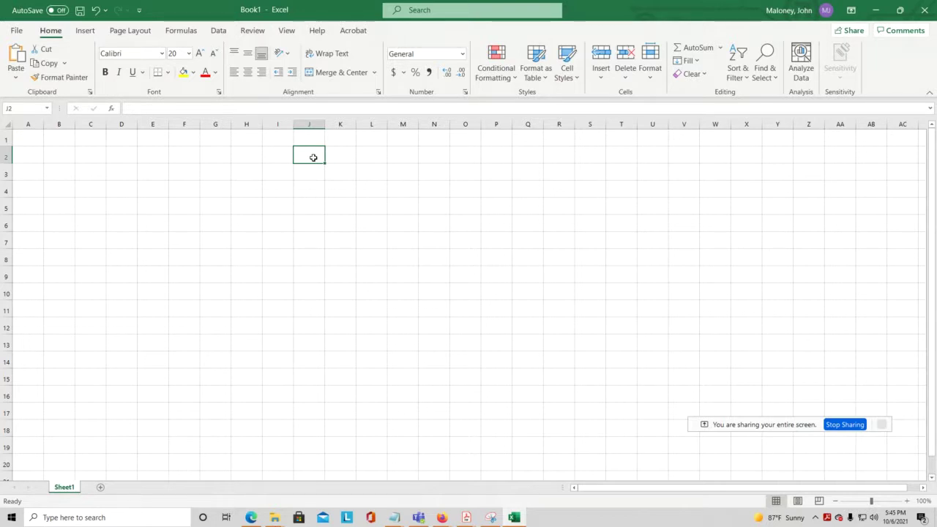
- Select the range A2:AV19 across the sheet, and finish on the single cell AA9
drag(24, 156, 882, 448)
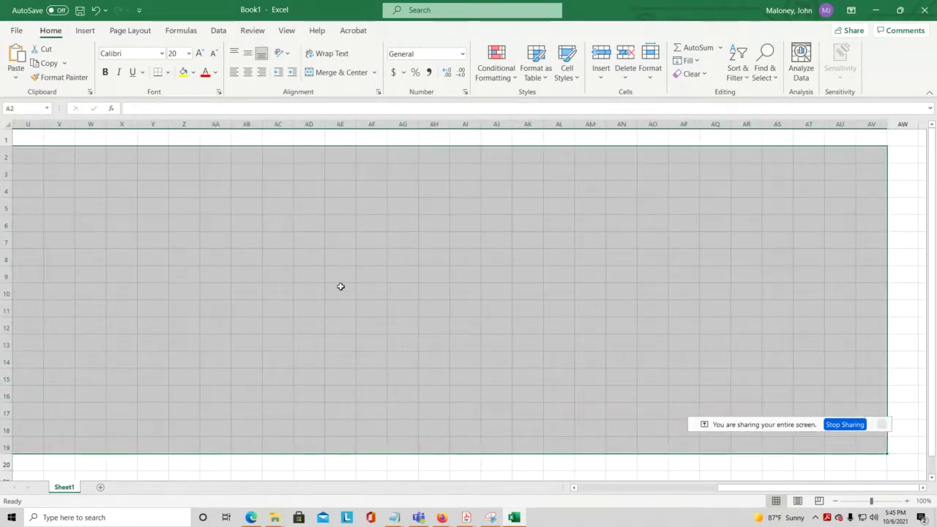
click(227, 269)
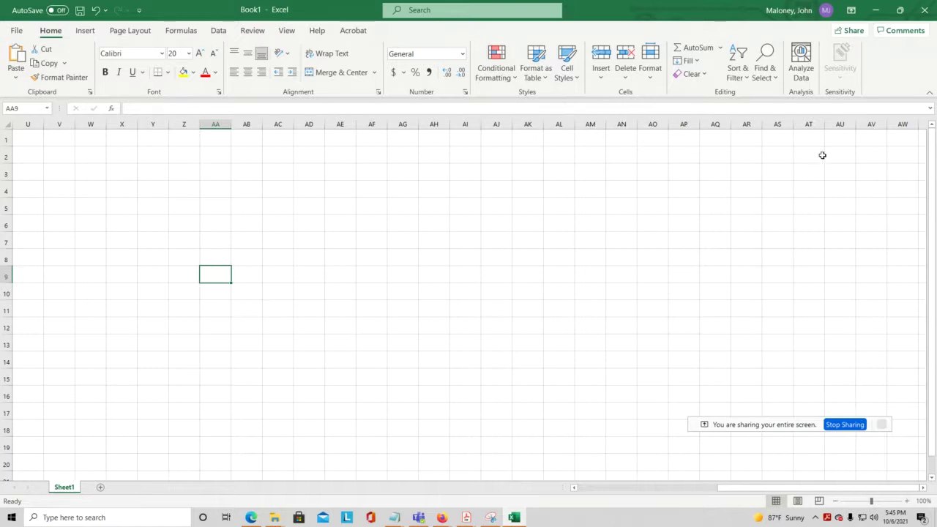
- Look over the available Insert commands, glancing back at the Home commands for comparison
click(86, 30)
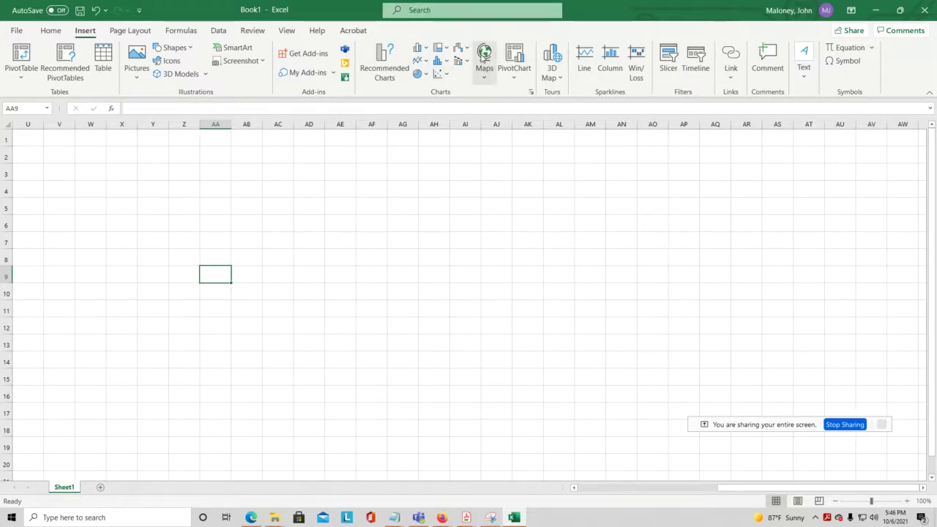
click(51, 30)
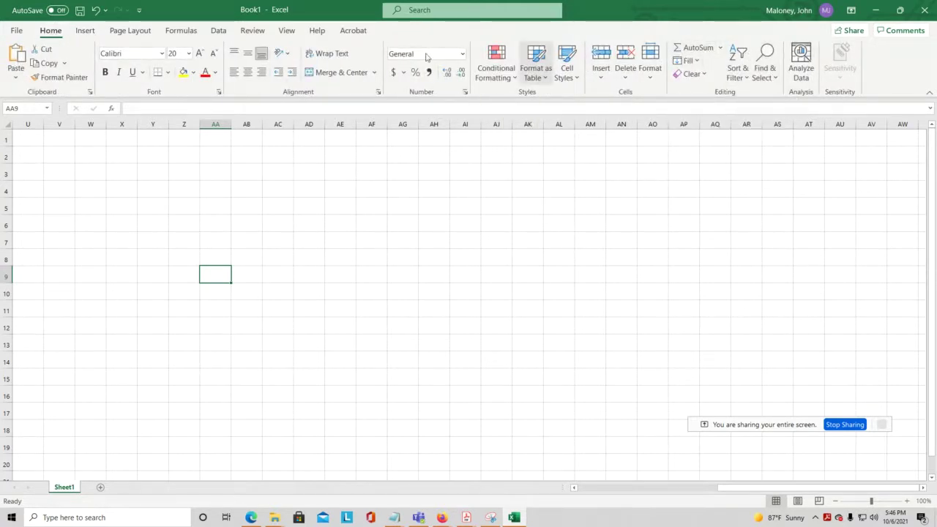
click(94, 33)
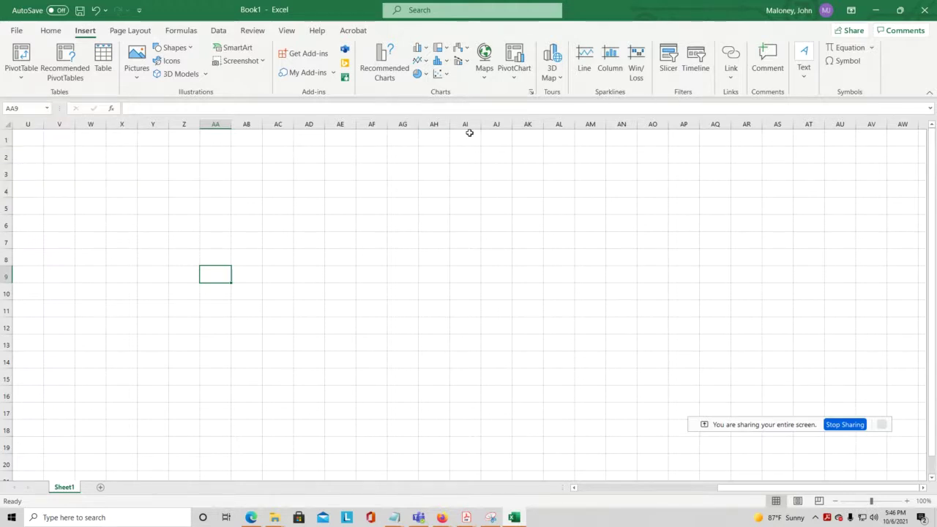
- Review the page setup commands and the Portrait and Landscape orientation options without changing the orientation
click(130, 31)
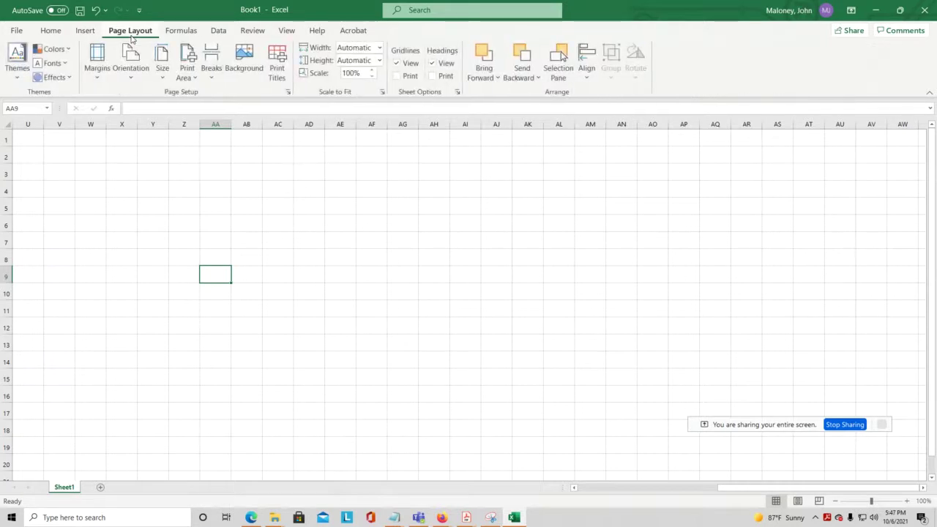
click(136, 79)
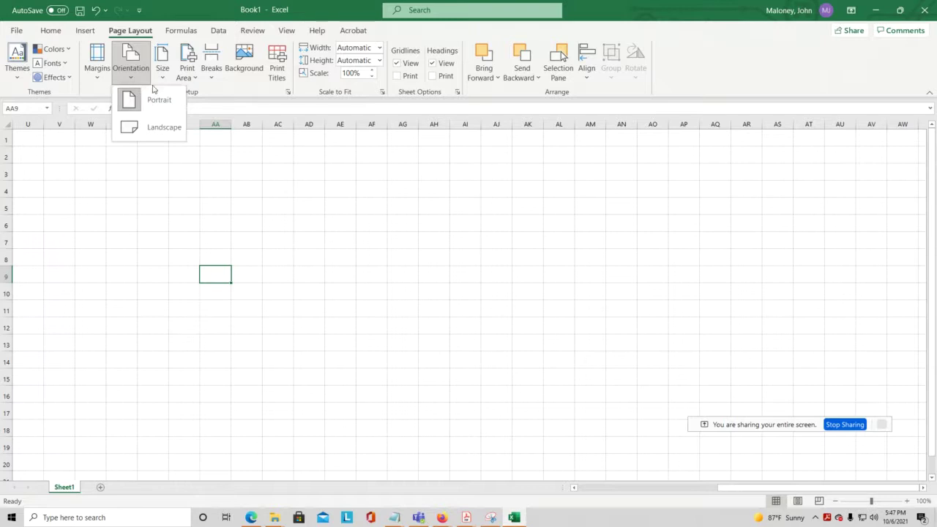
click(393, 204)
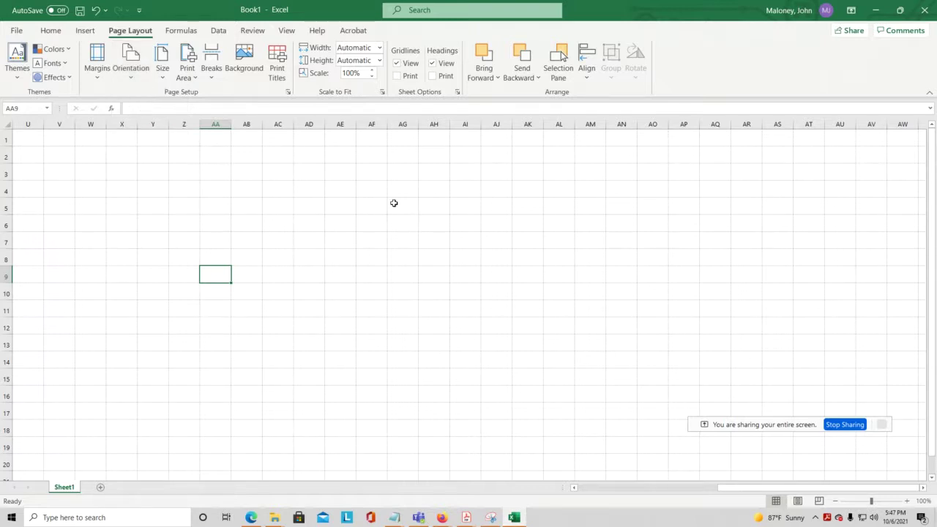
- Review the formula function library and the AutoSum calculation options without inserting a function
click(187, 33)
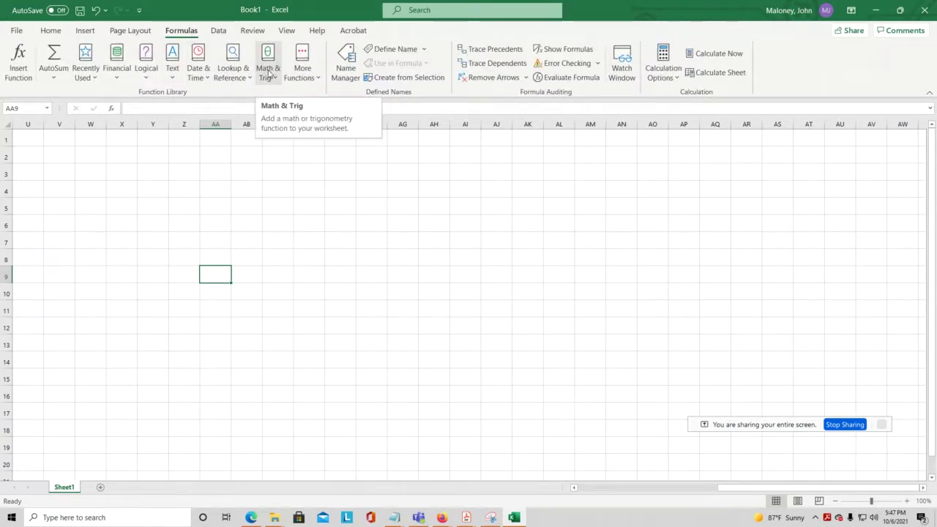
click(54, 78)
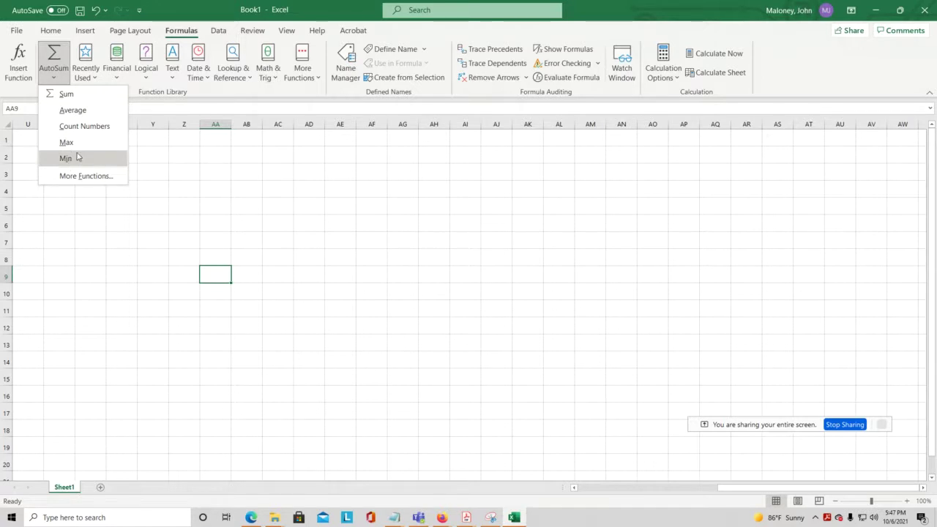
click(86, 205)
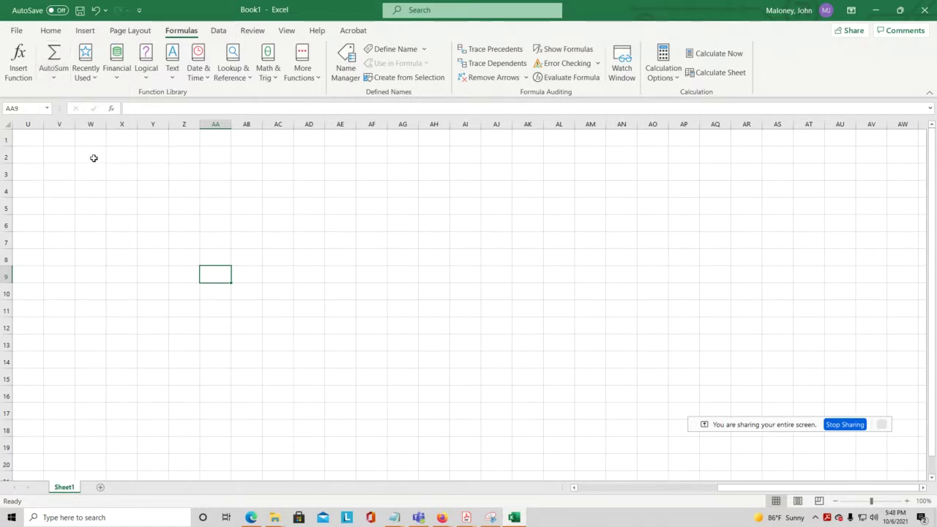
- Select cells W2, B1, C2, D3 and E4 in turn to see how each cell's reference is displayed
click(94, 158)
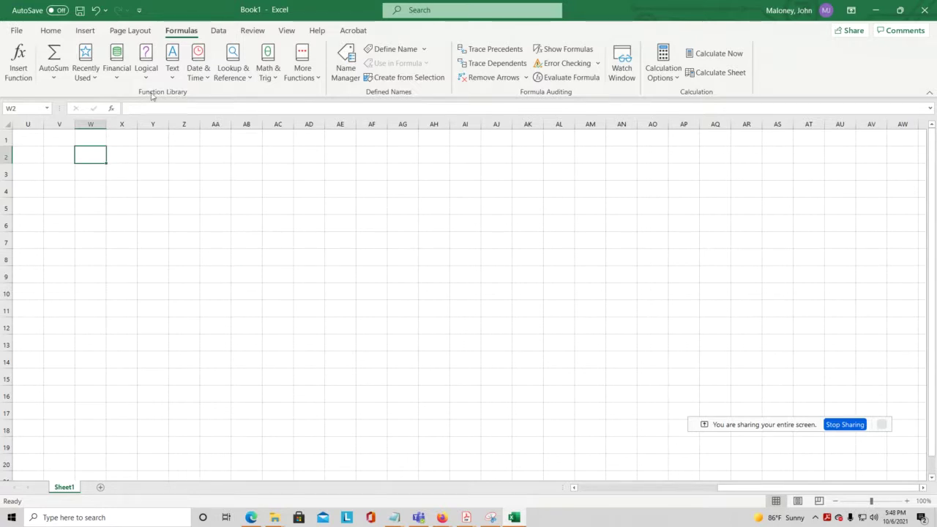
drag(825, 492, 644, 495)
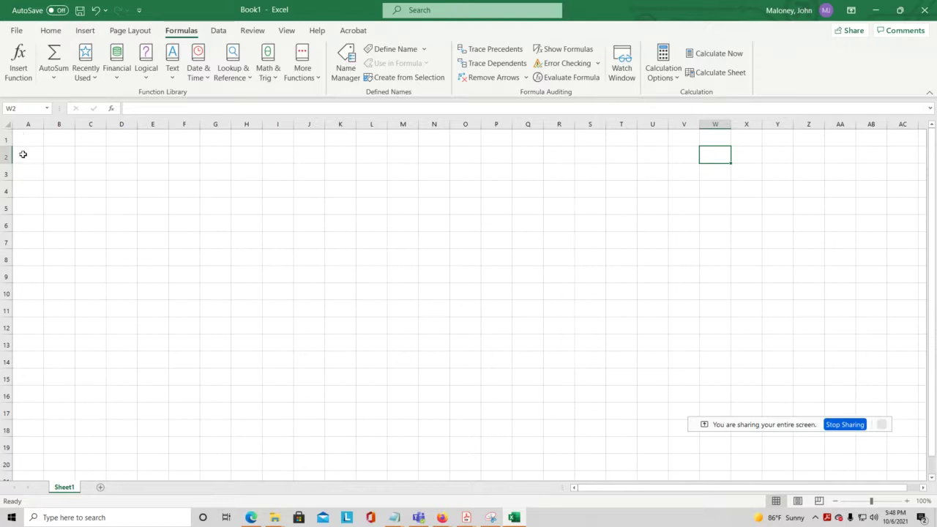
click(60, 142)
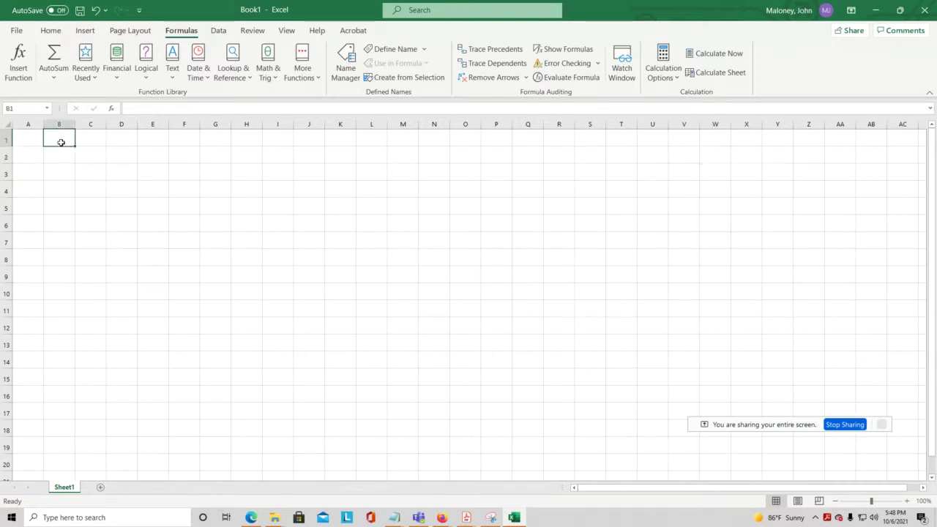
click(88, 154)
click(130, 168)
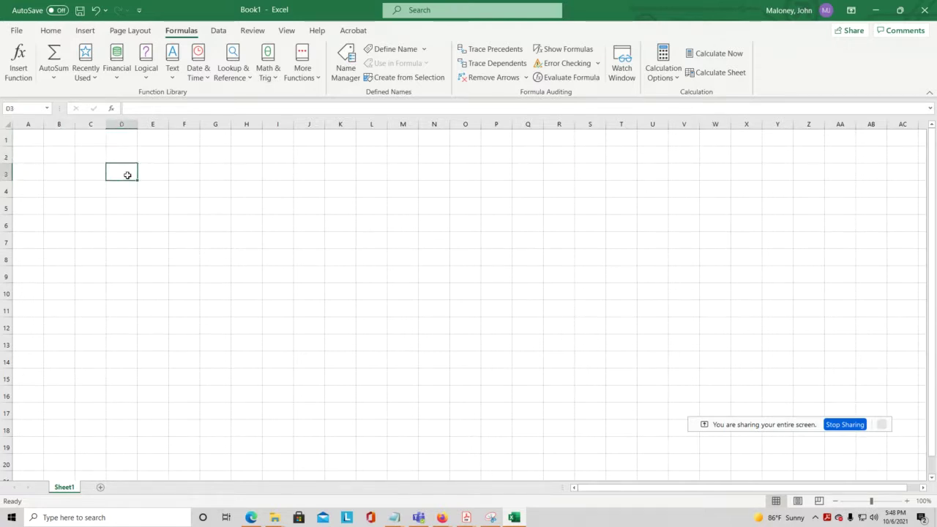
click(160, 190)
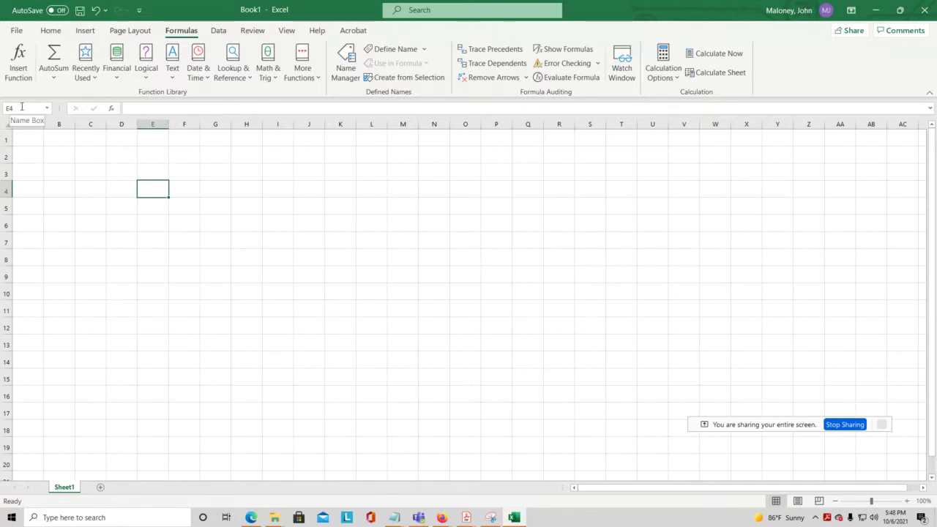
- Enter the title "Auto Sum Calculation Examples:" in cell D2
click(124, 154)
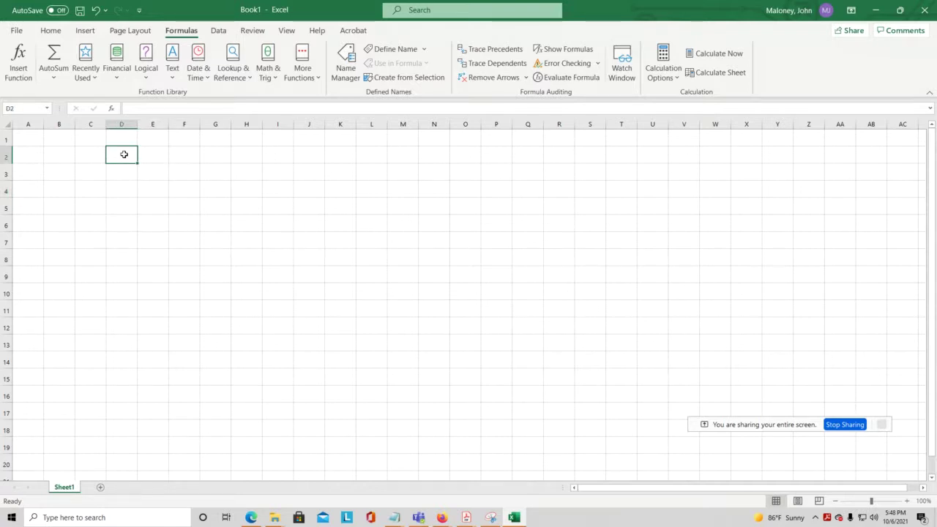
text(Auto Su)
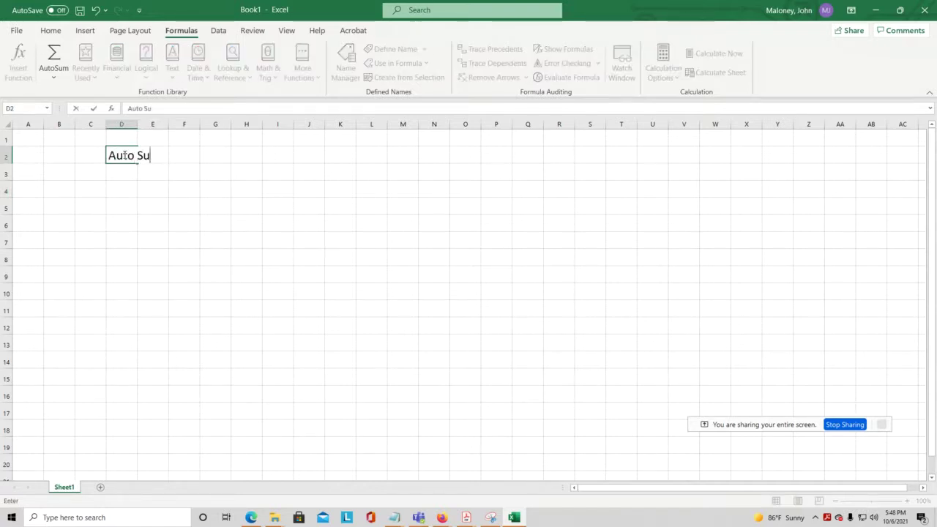
text(m Calc)
key(BackSpace)
key(BackSpace)
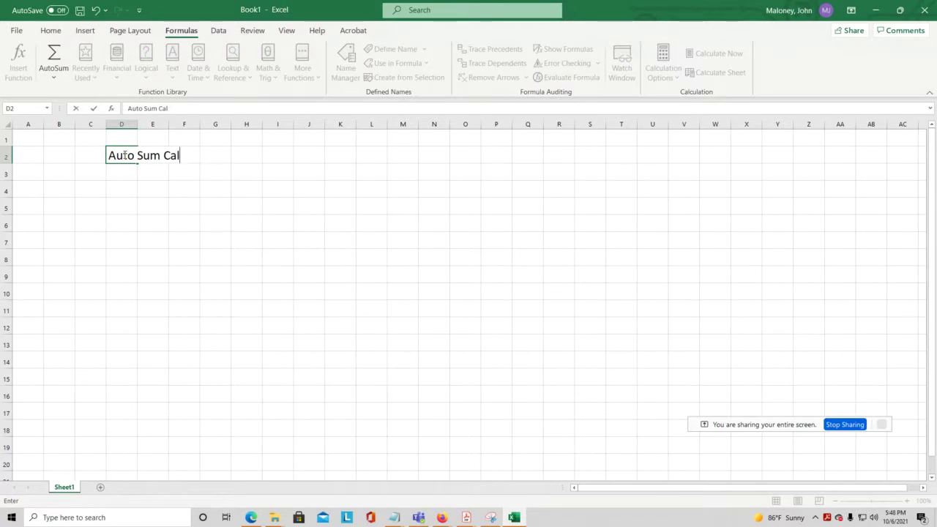
text(lculation Examp)
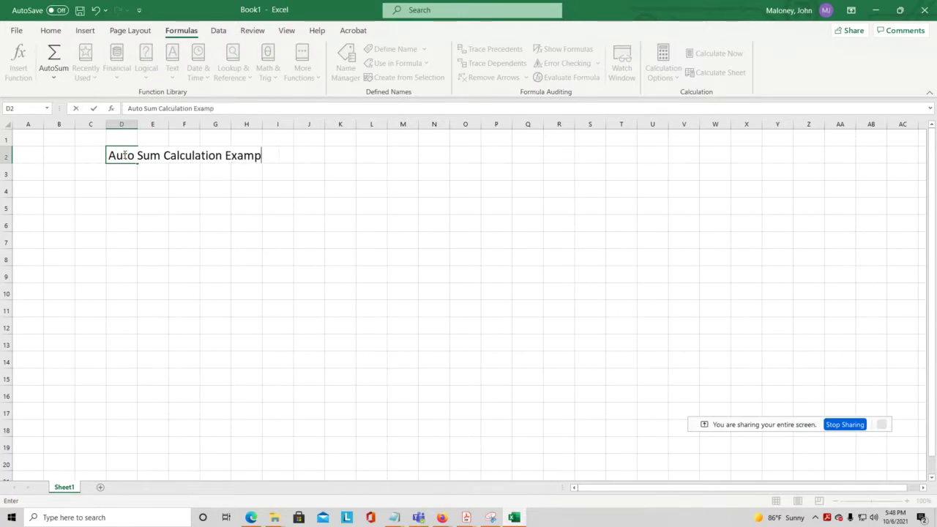
text(les:)
key(Return)
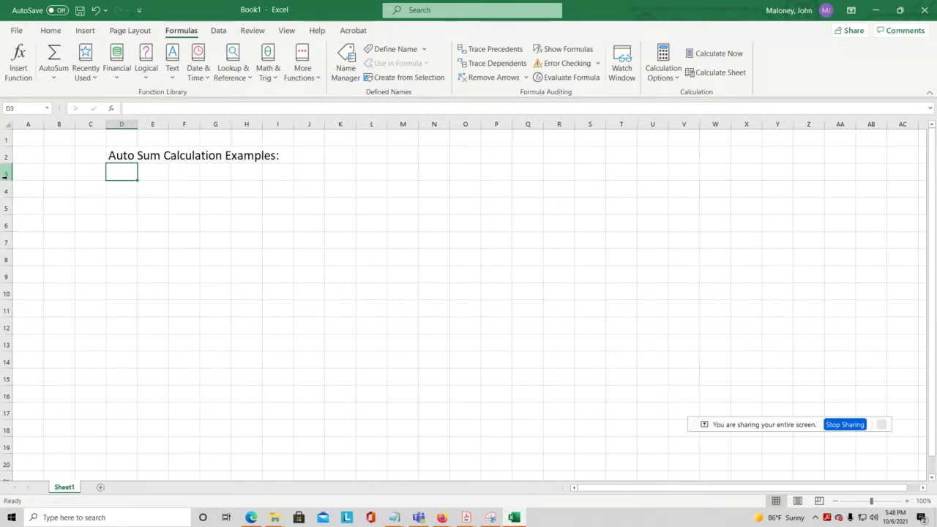
click(38, 177)
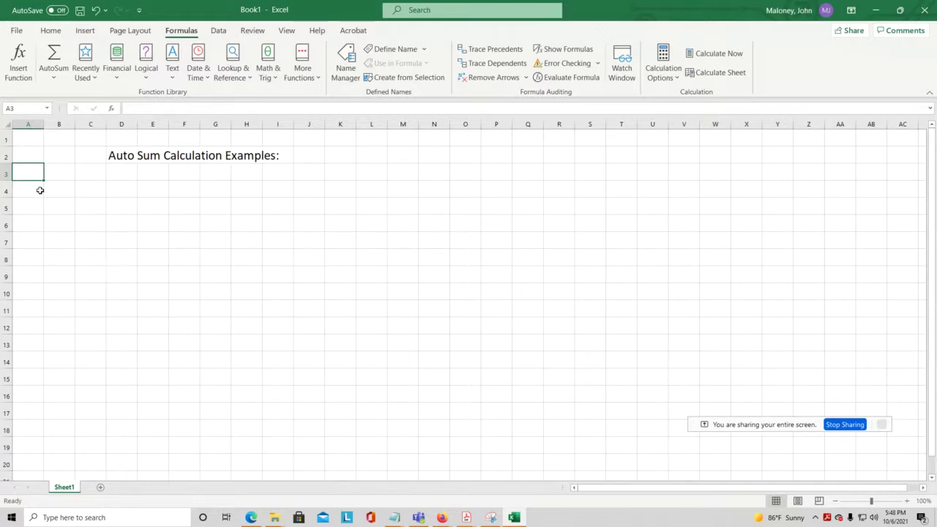
click(36, 155)
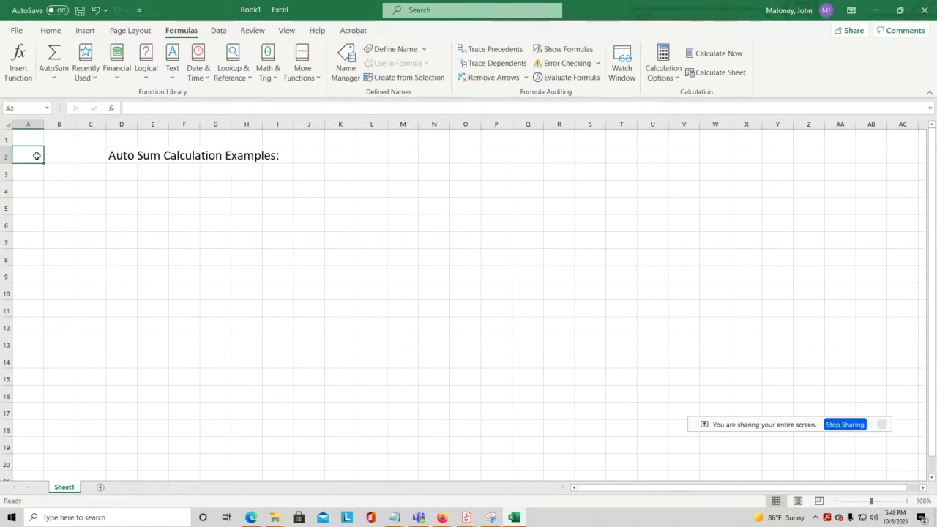
text(N)
key(BackSpace)
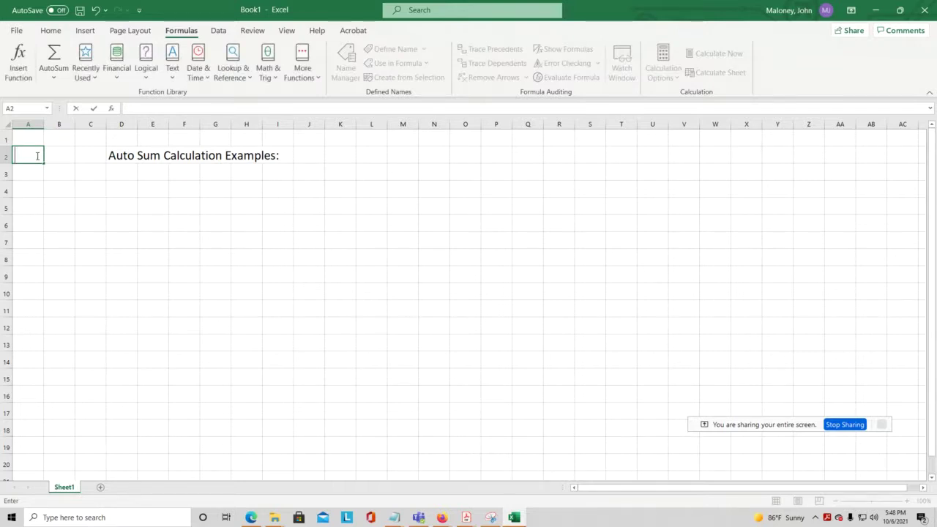
key(Return)
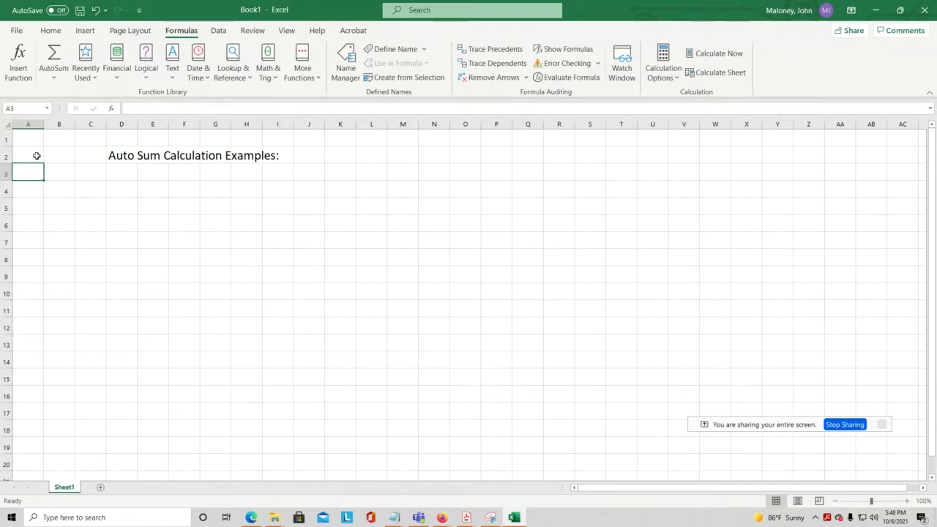
- Enter the numbers 13, 16, 22 and 33 down cells A3 to A6
text(13)
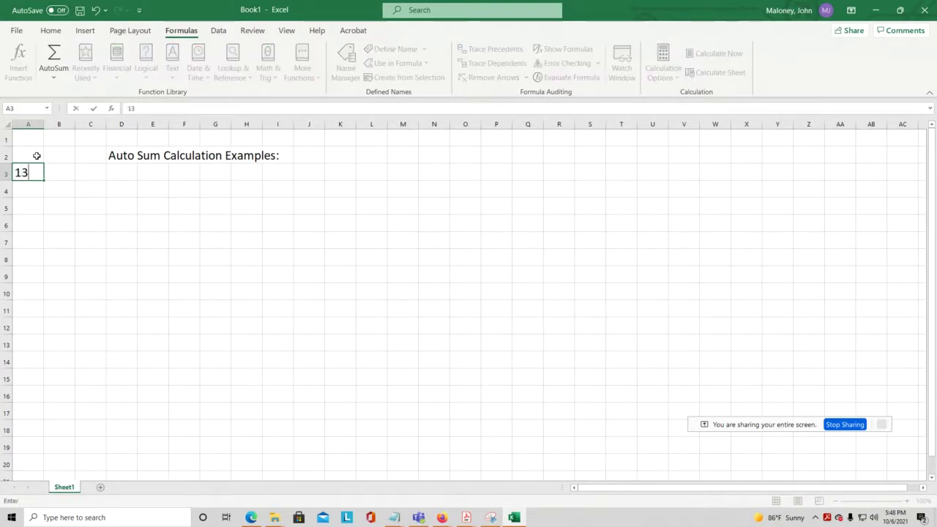
key(Return)
text(16)
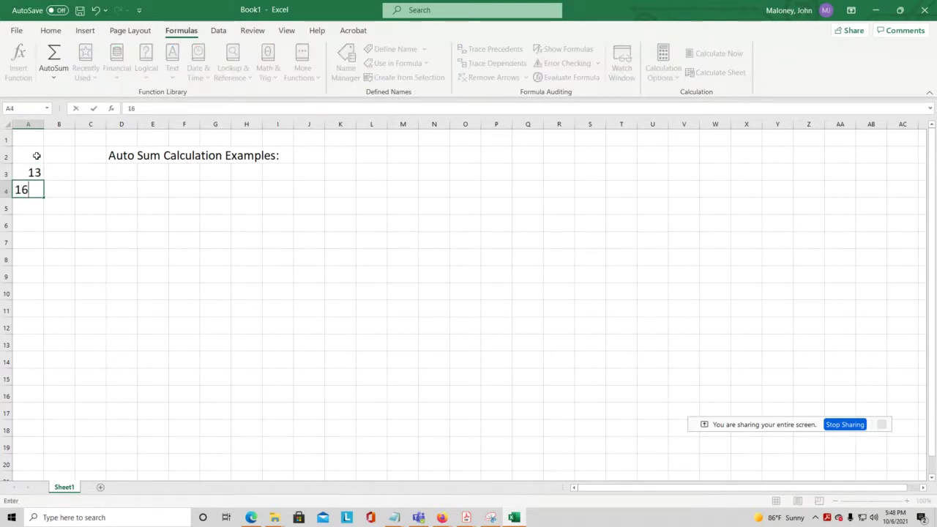
key(Return)
text(22)
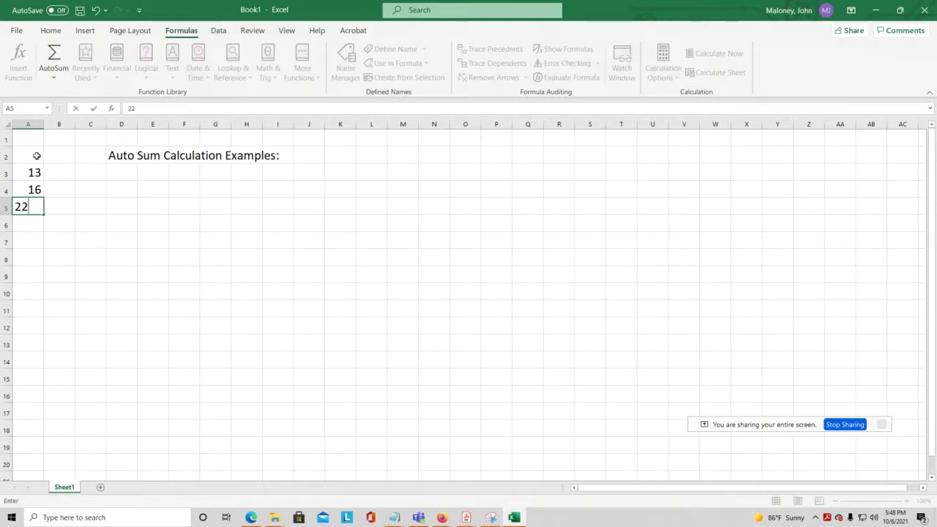
key(Return)
text(33)
key(Return)
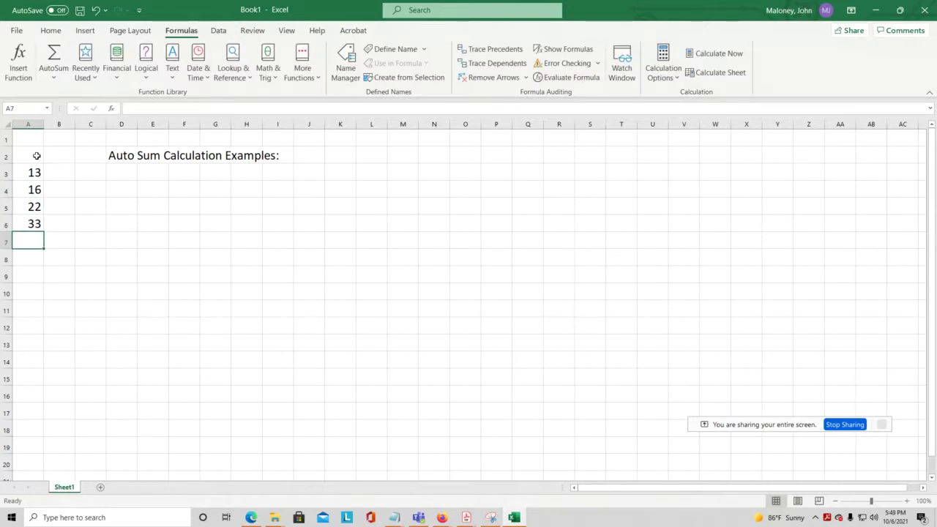
- Enter the numbers 15, 8, 11 and 13 down cells B3 to B6, beside the first column of numbers
key(Up)
key(Up)
key(Up)
key(Up)
key(Right)
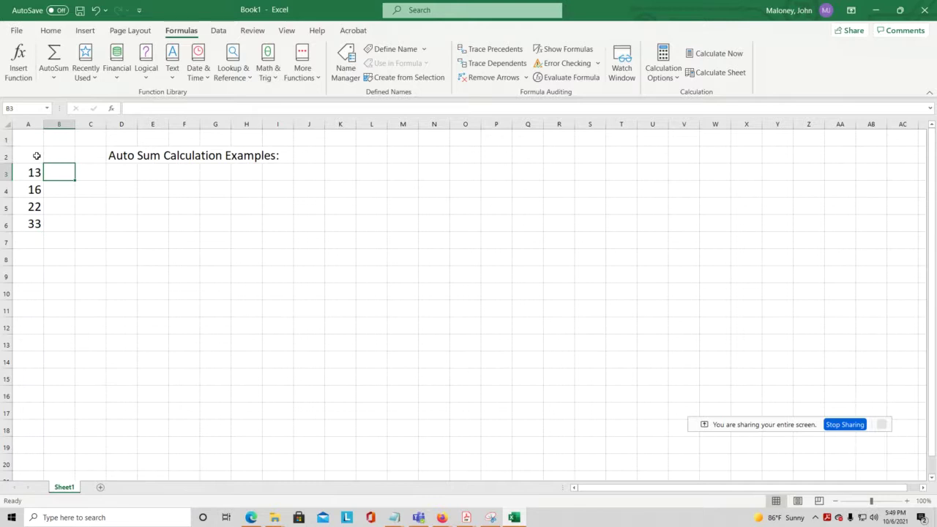
text(15)
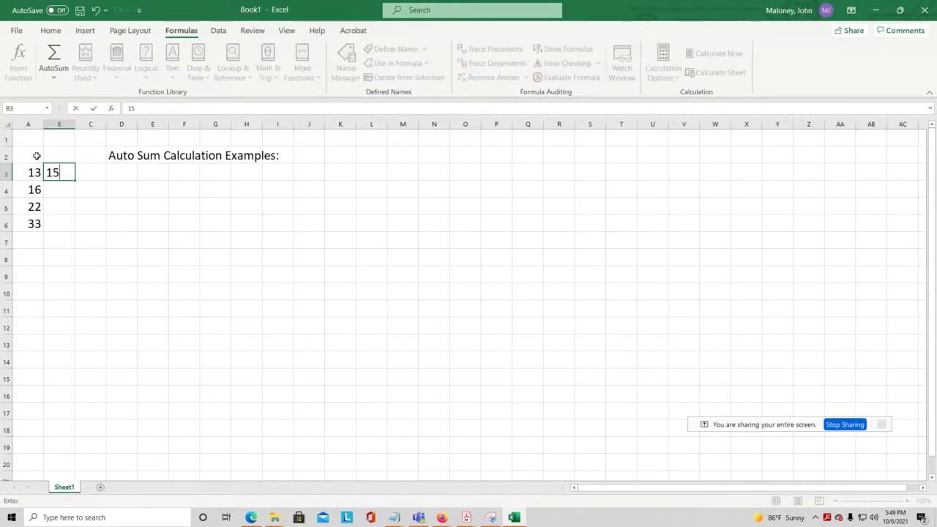
key(Return)
text(8)
key(Return)
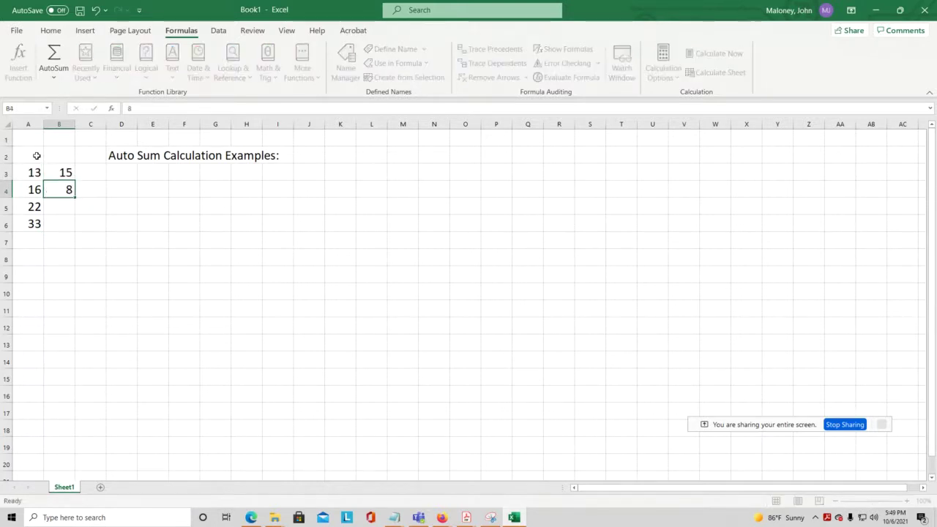
text(11)
key(Return)
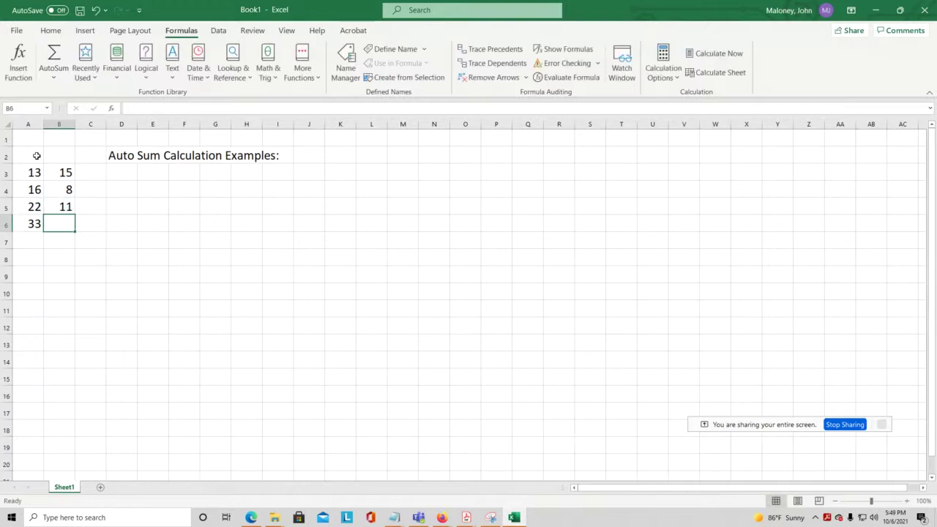
text(13)
key(Return)
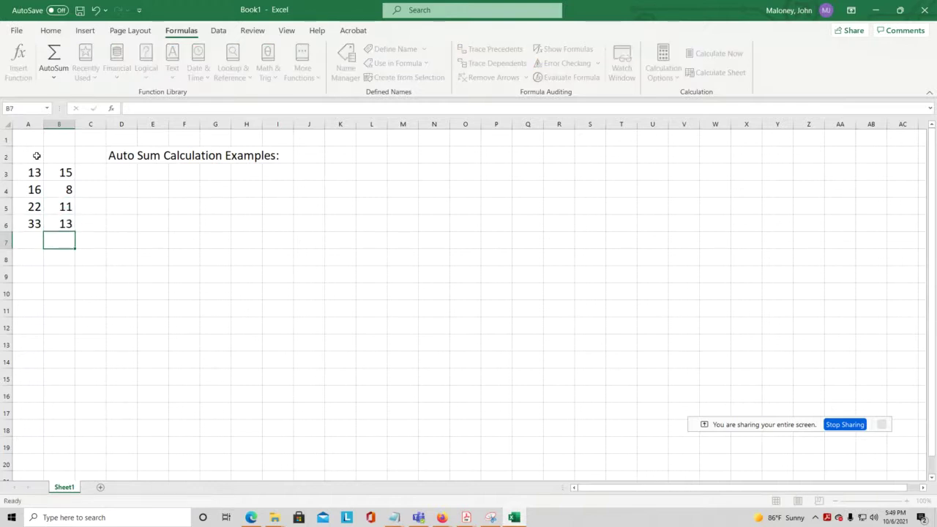
- Enter the numbers 10, 5, 8 and 9 down cells C3 to C6 as the third column of numbers
key(Up)
key(Up)
key(Up)
key(Up)
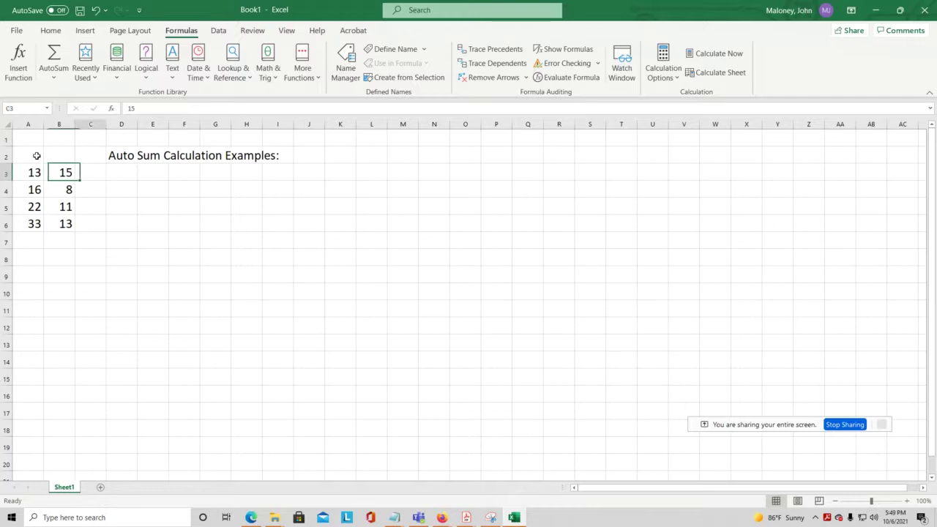
key(Right)
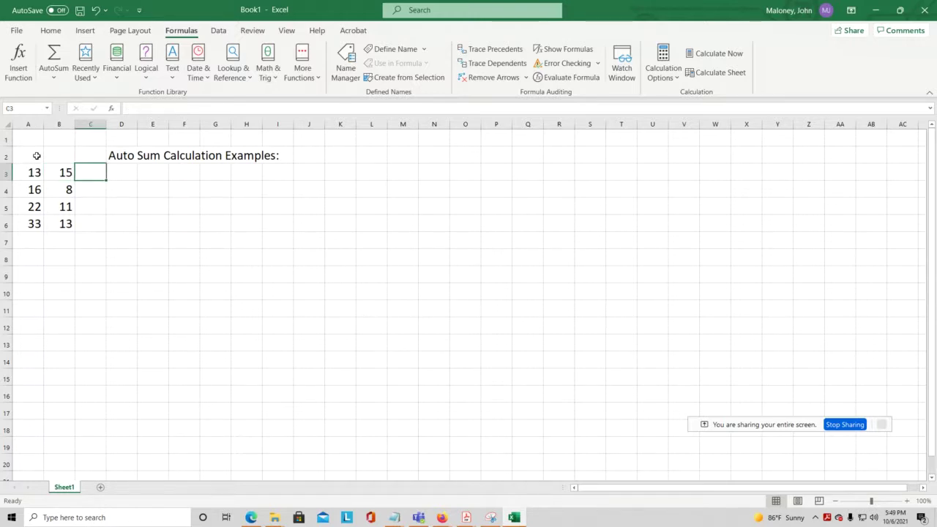
text(10)
key(Return)
text(5)
key(Return)
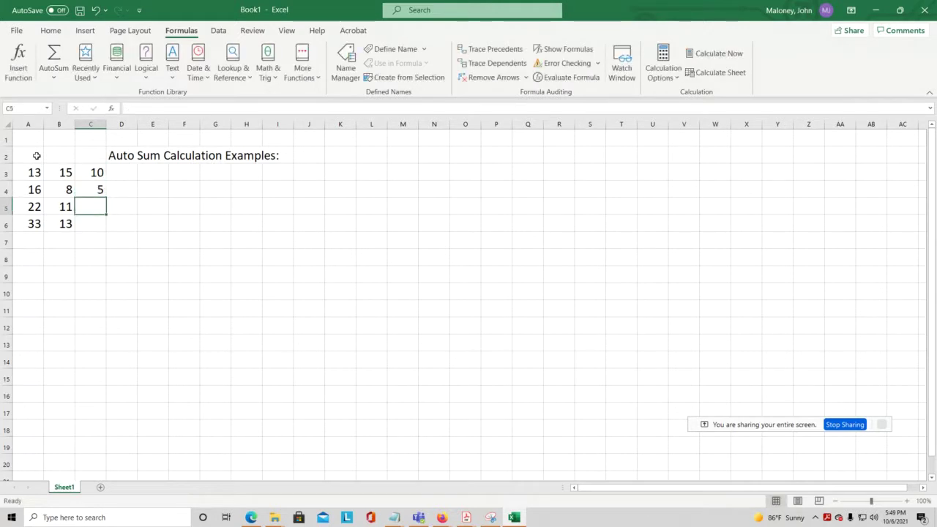
text(8)
key(Return)
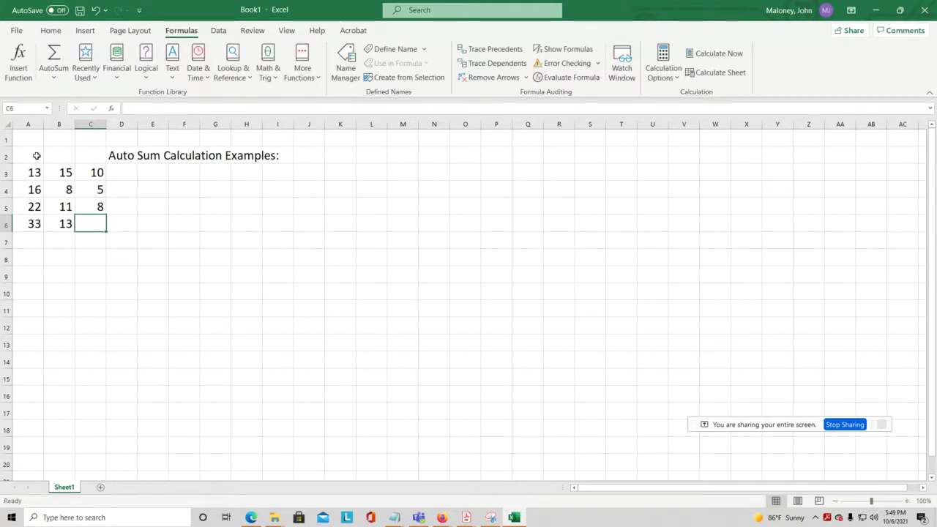
text(9)
key(Return)
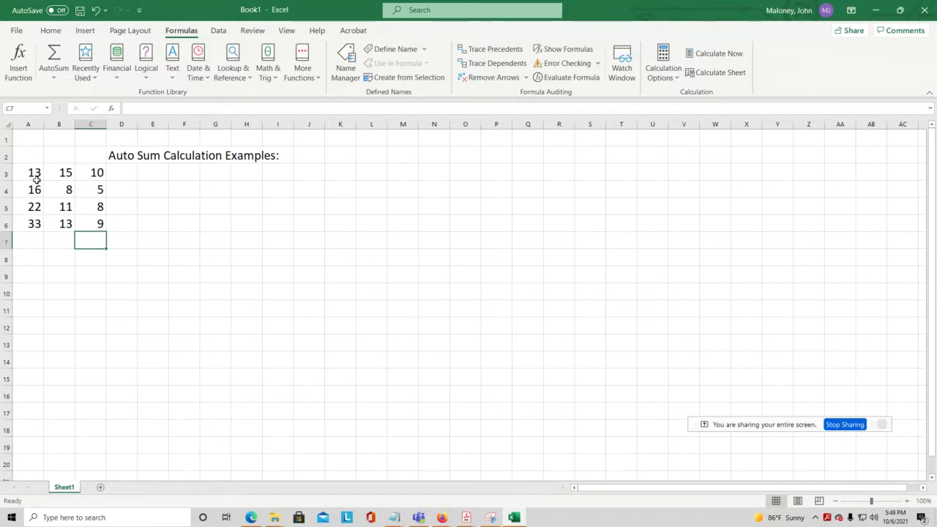
- Total the first column of numbers, A3 to A6, in cell A7 with AutoSum's Sum function
drag(33, 176, 89, 229)
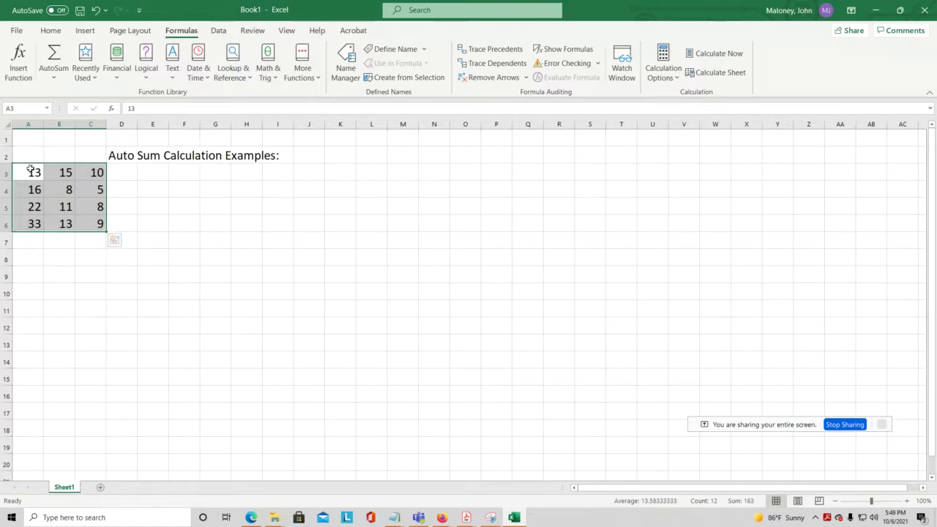
drag(34, 172, 41, 216)
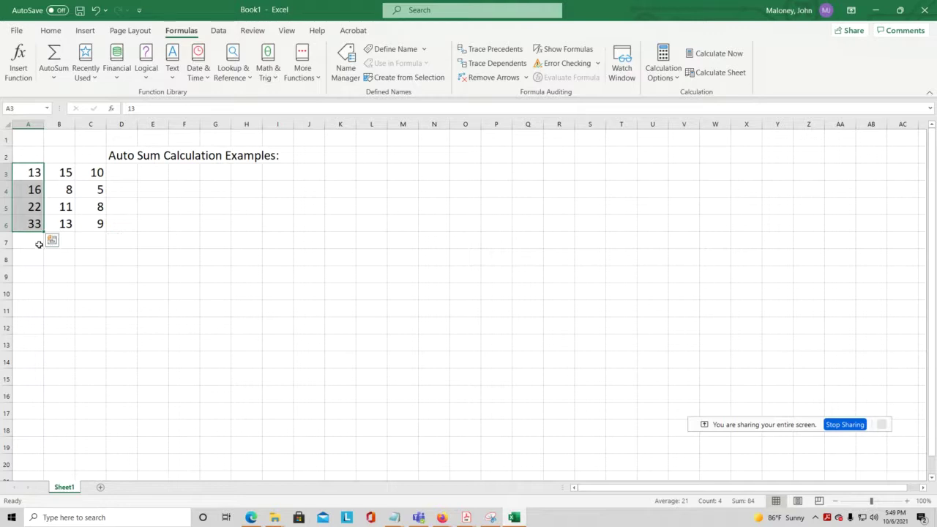
click(39, 245)
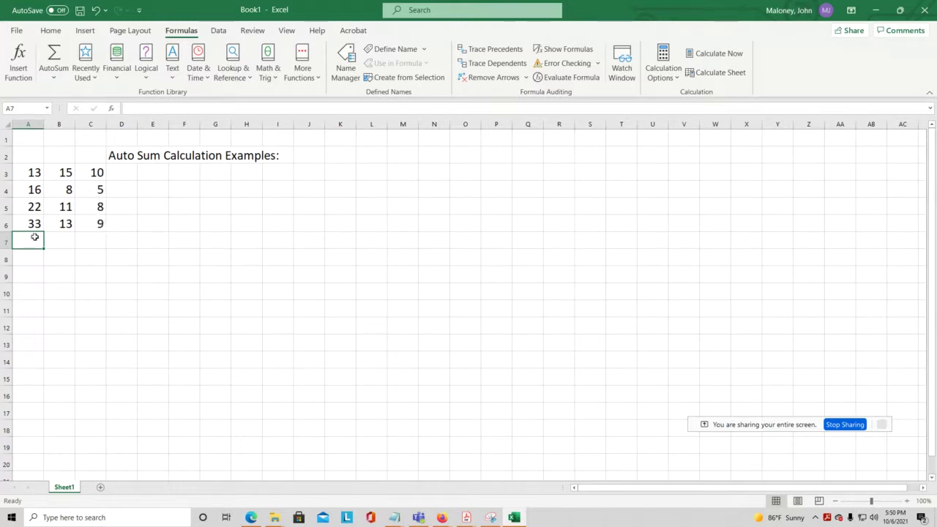
click(34, 172)
drag(35, 172, 33, 222)
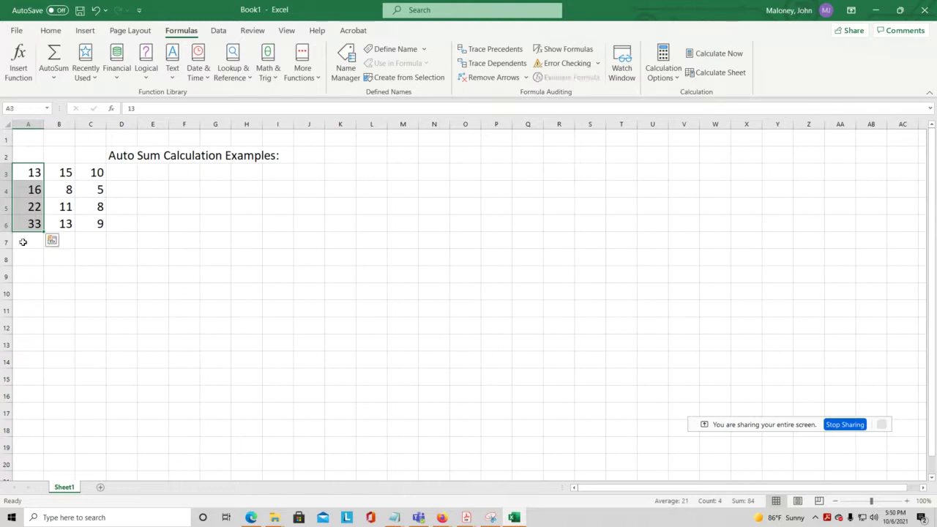
click(23, 242)
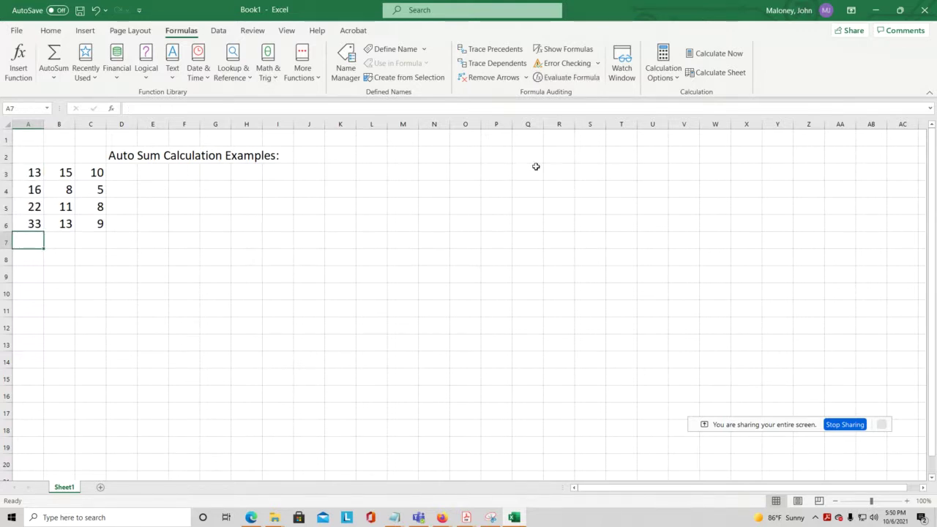
click(55, 79)
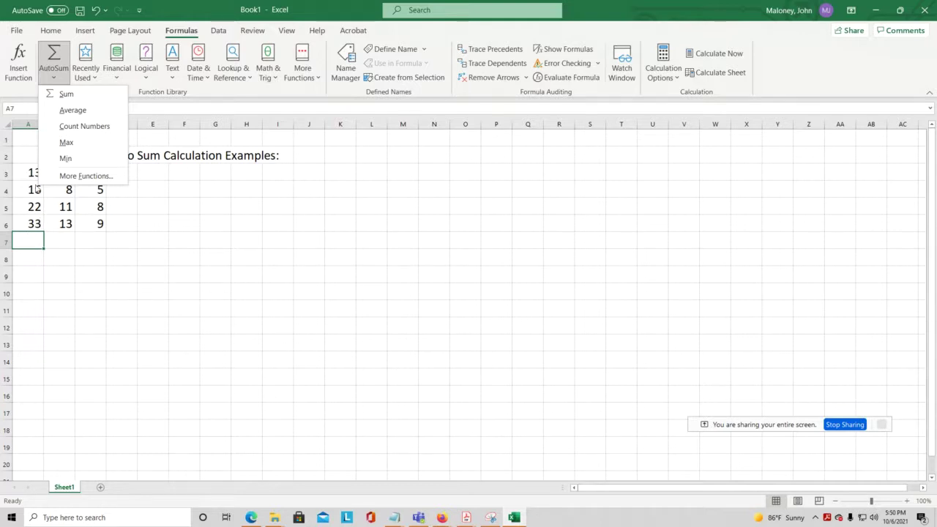
click(67, 95)
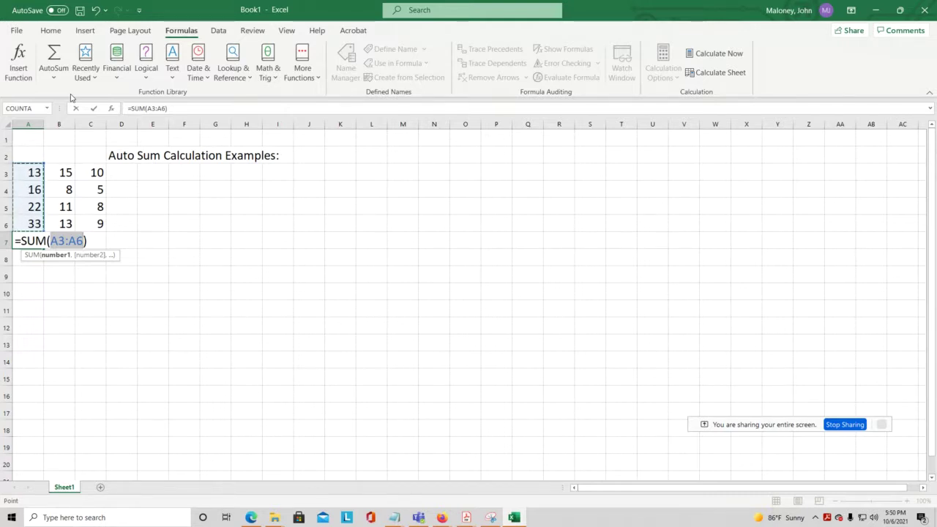
key(Return)
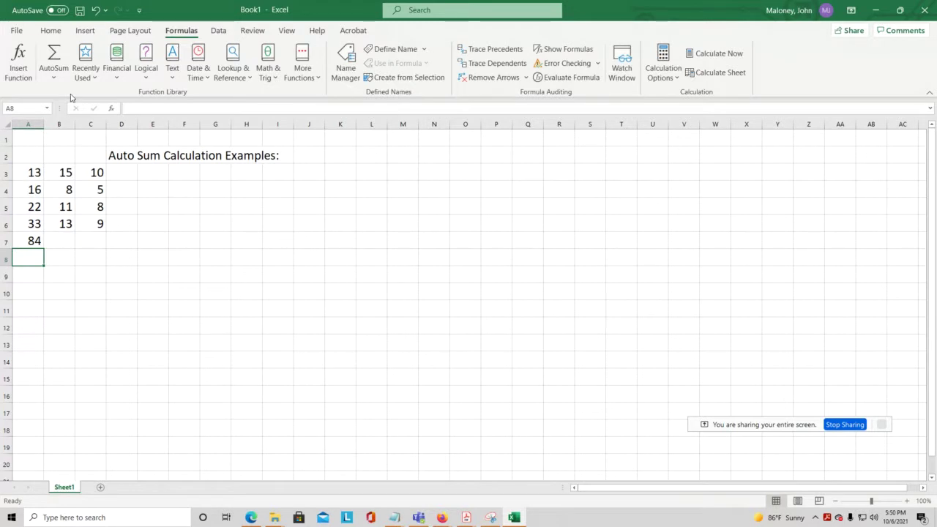
- Examine the SUM formula in cell A7 and each of the cells A3 to A6 that it refers to
key(Up)
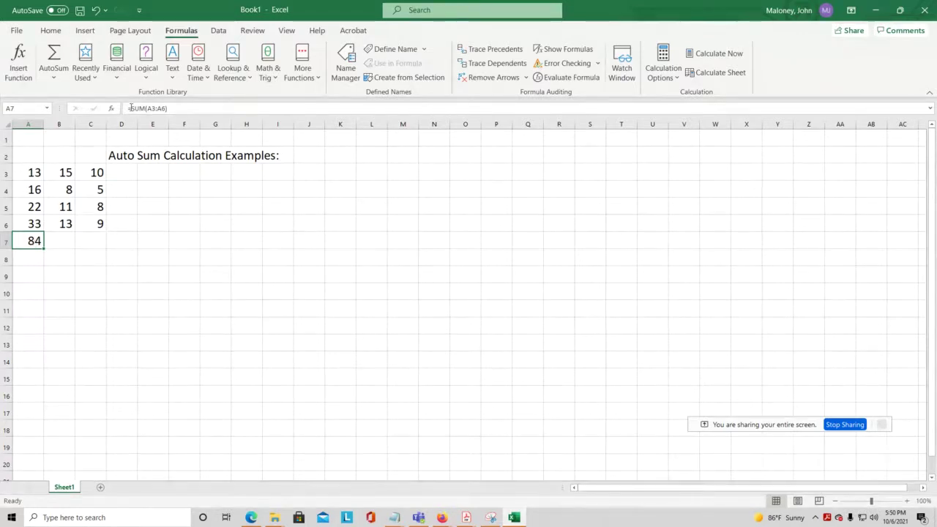
drag(129, 108, 172, 107)
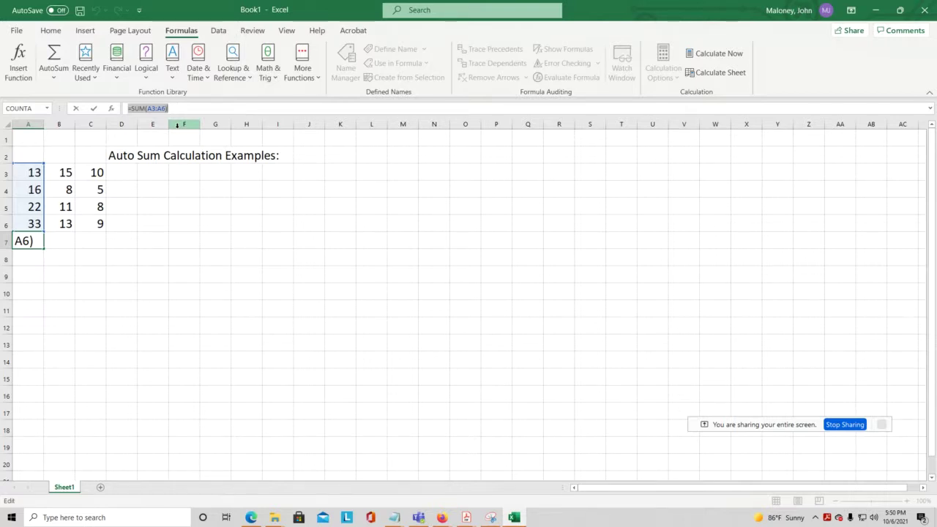
click(98, 285)
key(Escape)
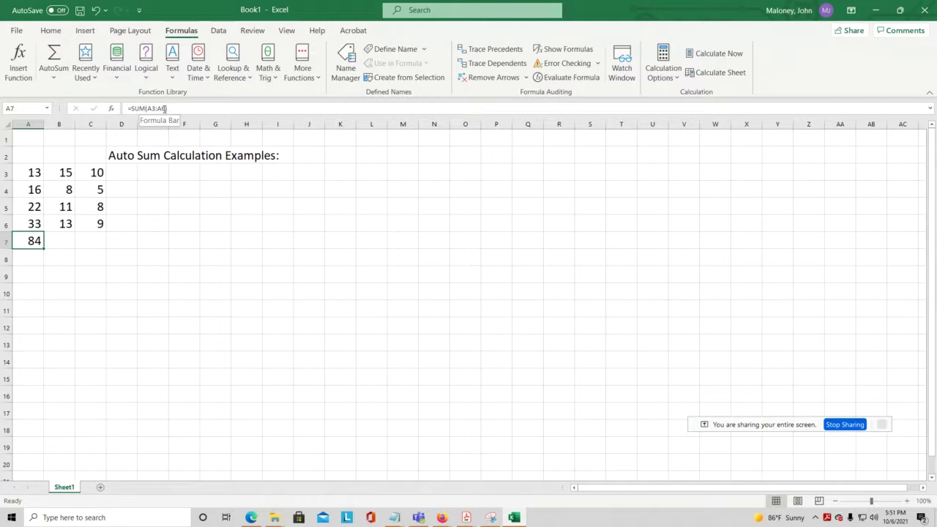
click(25, 169)
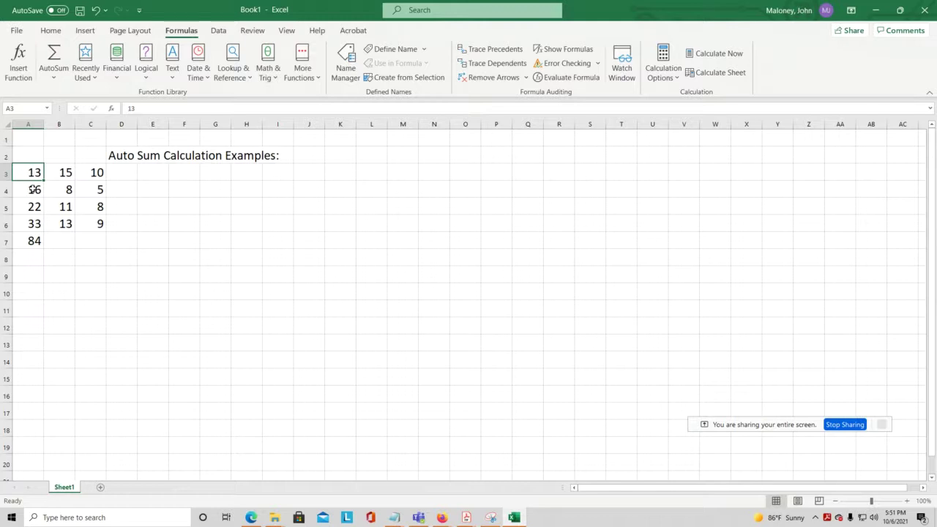
click(29, 189)
click(33, 207)
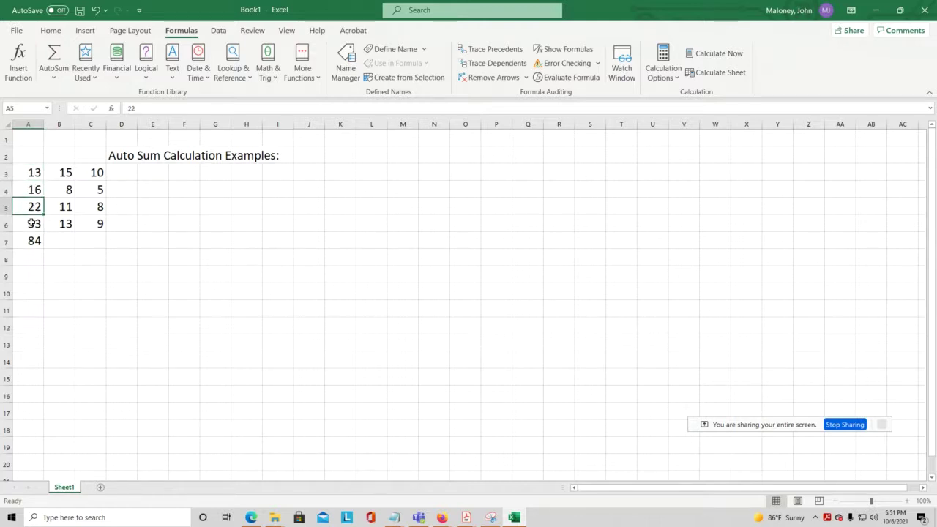
click(33, 223)
drag(28, 173, 31, 224)
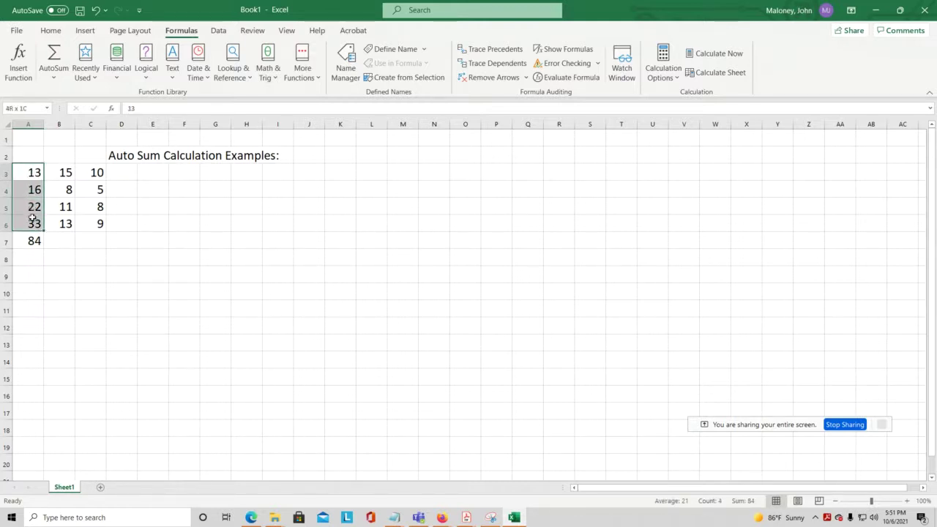
click(33, 173)
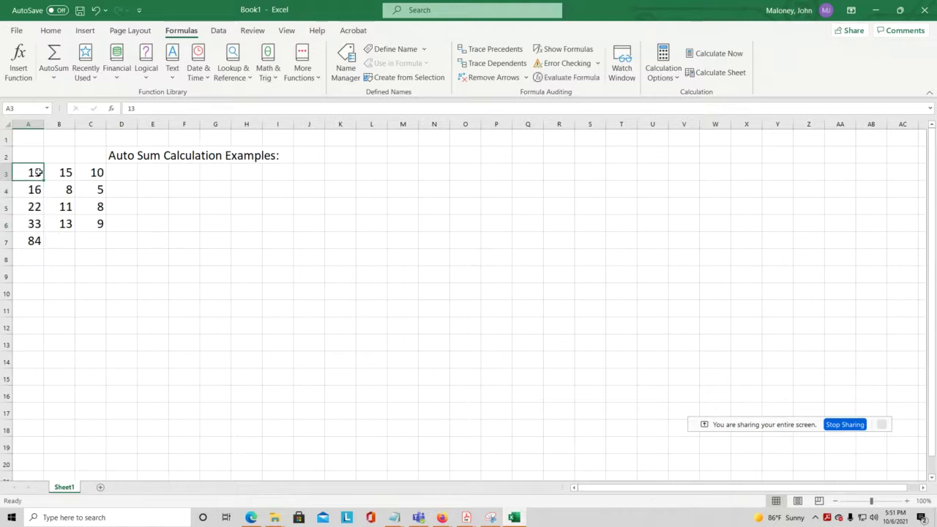
- Delete the AutoSum formula from cell A7
click(29, 242)
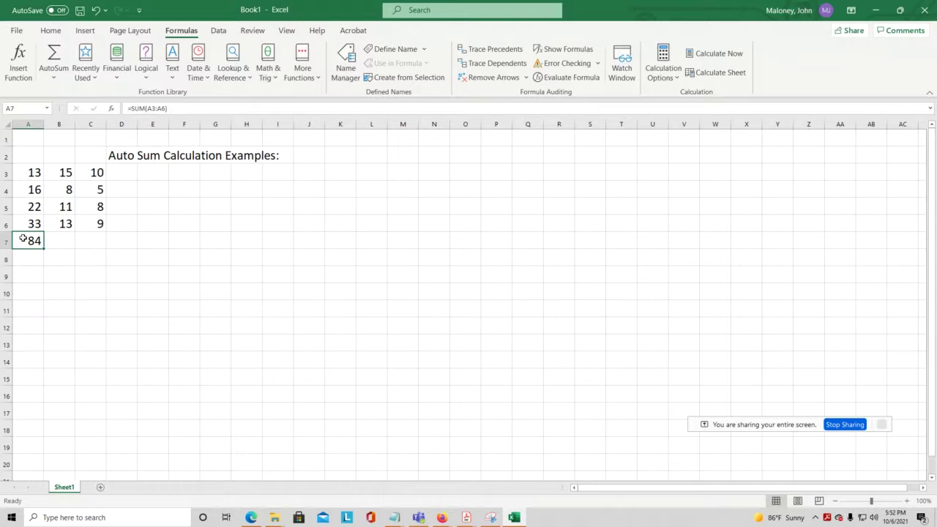
key(Delete)
key(Return)
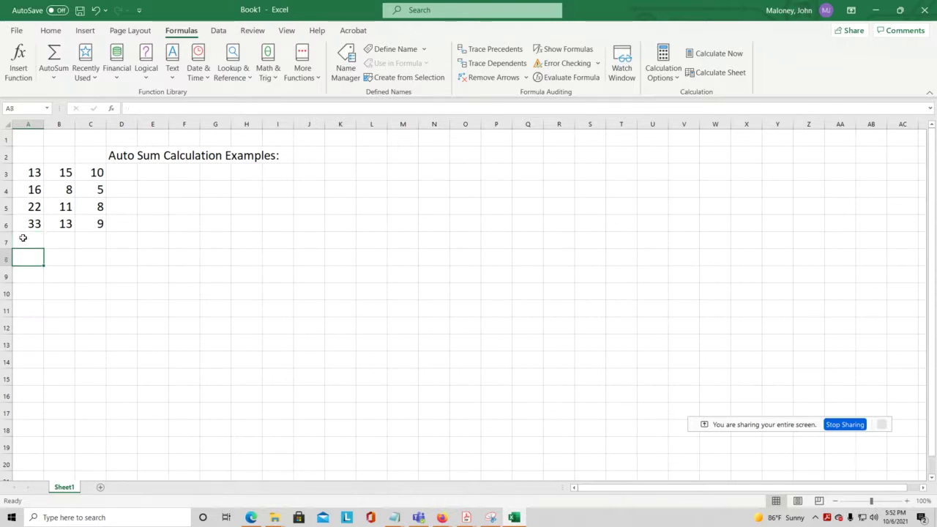
- Try to total the first column in cell A7 with the manual formula =A3:A6, without a function name
click(38, 166)
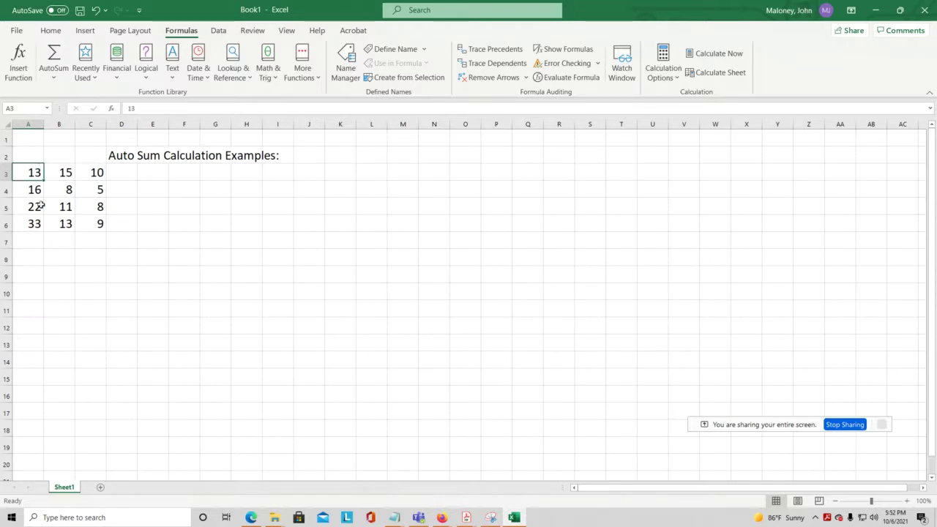
click(36, 236)
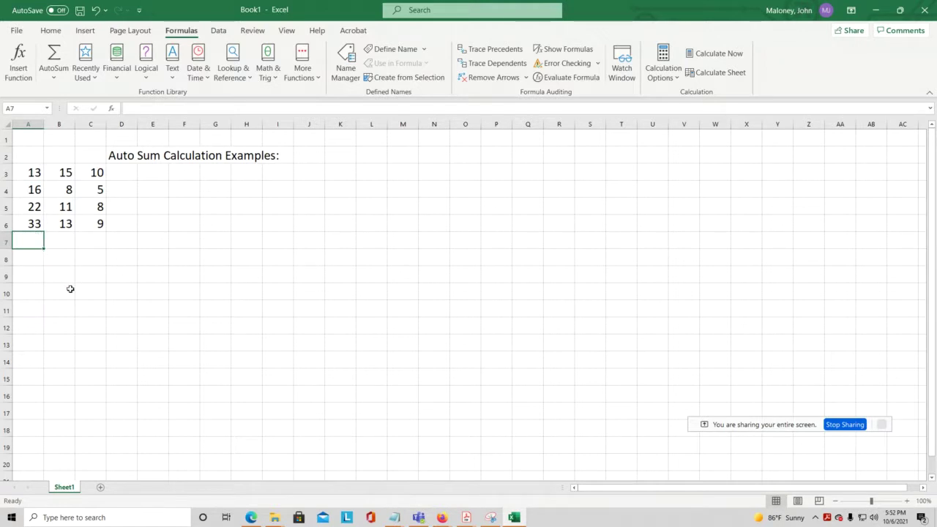
text(=)
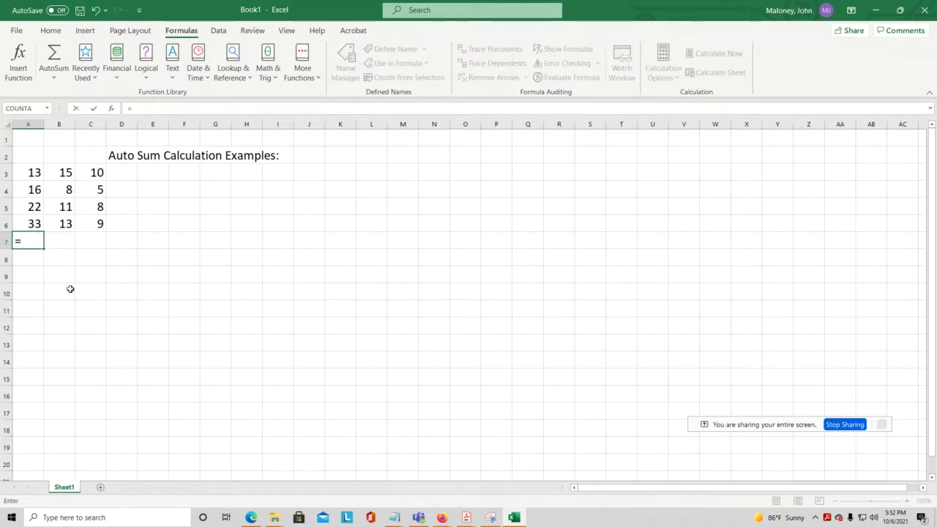
click(32, 173)
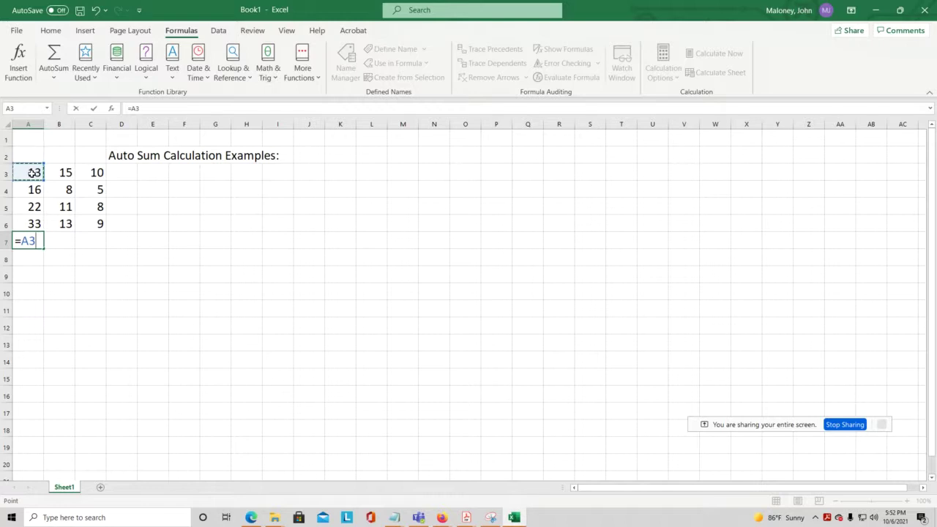
drag(33, 173, 40, 224)
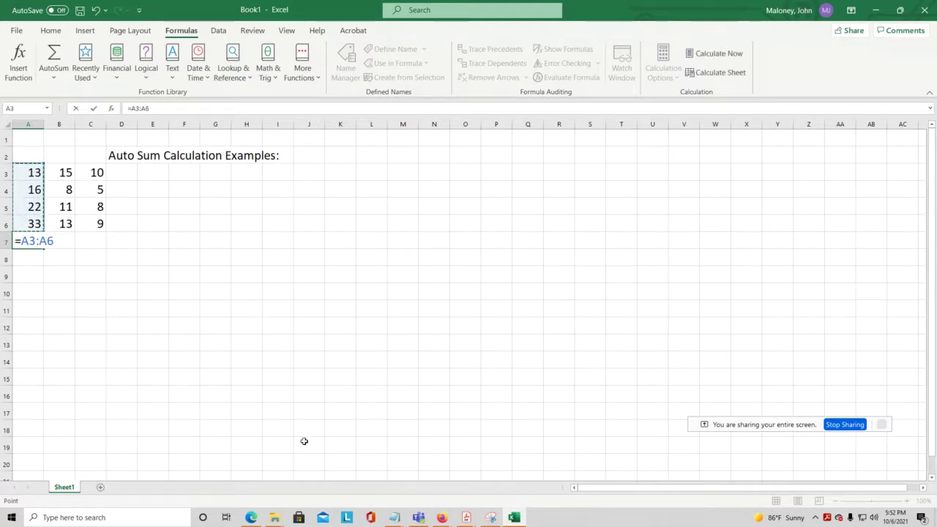
key(Return)
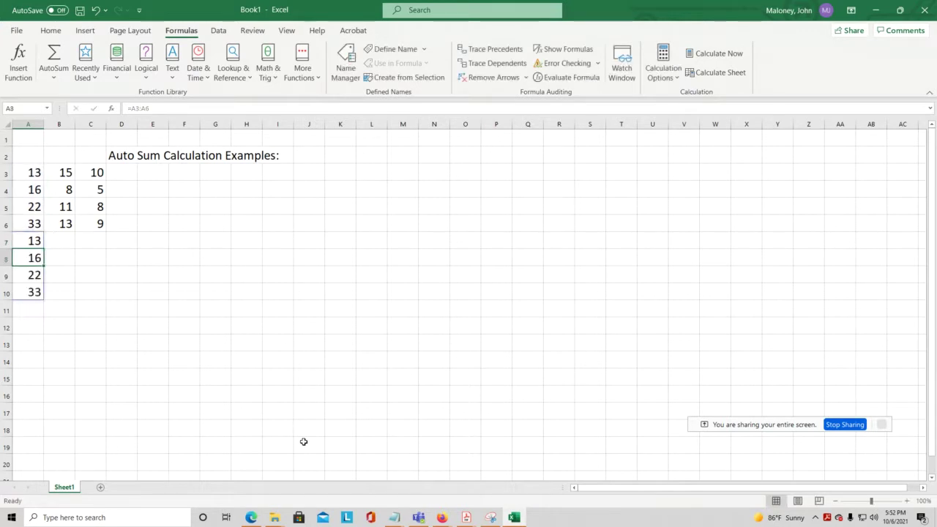
- Clear the repeated numbers from cells A7 to A10
click(252, 366)
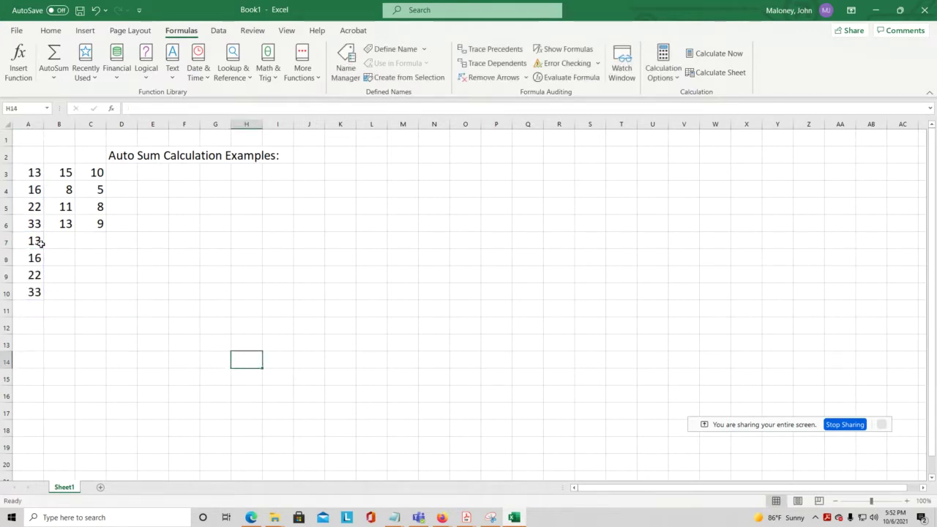
drag(41, 244, 40, 289)
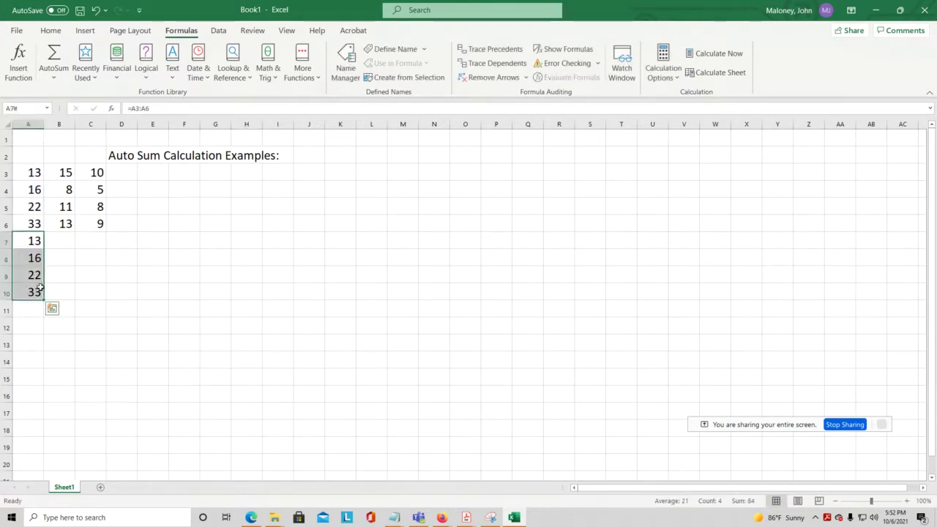
key(Delete)
- Enter the formula =sum(A3:A6) manually in cell A7 to total the first column of numbers
click(35, 171)
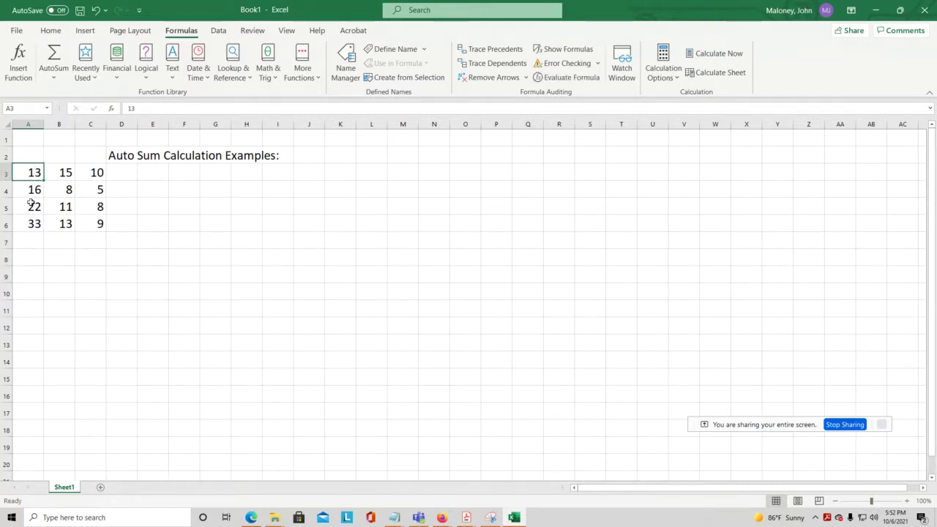
click(26, 246)
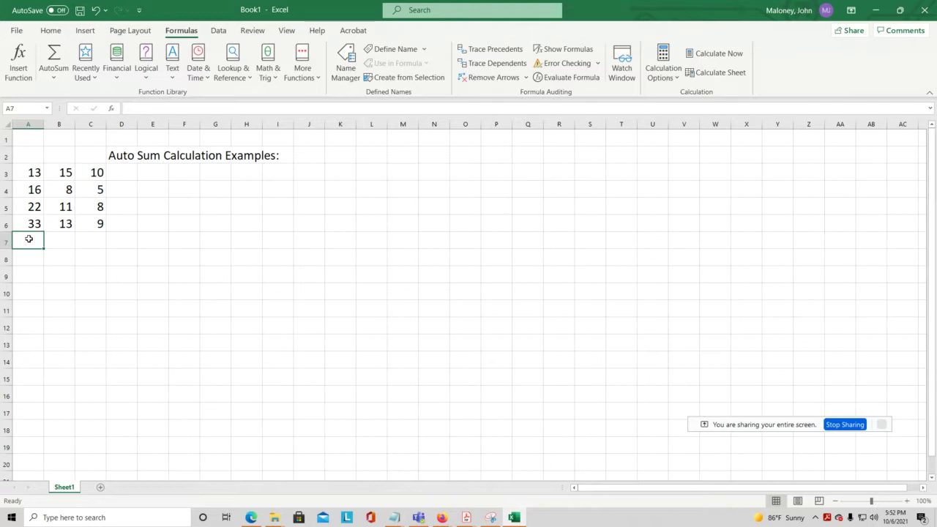
text(=sum()
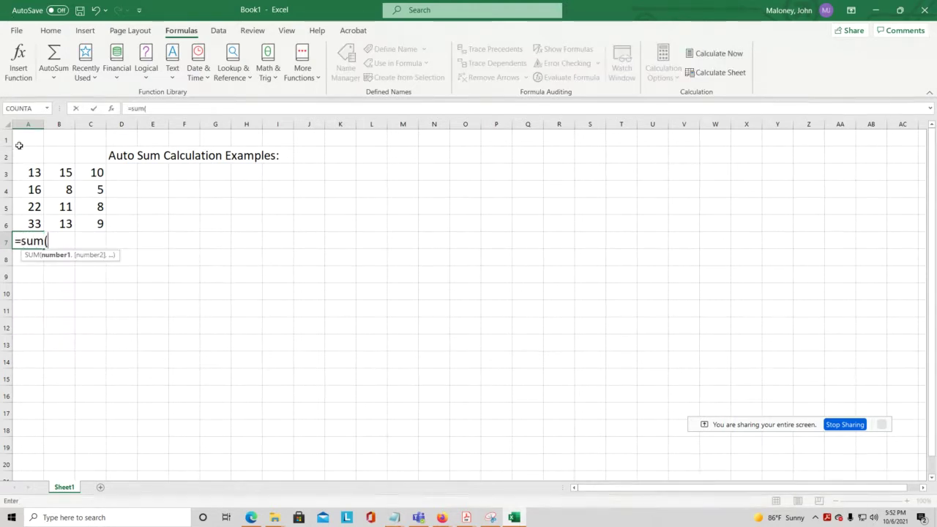
click(34, 177)
drag(35, 179, 35, 223)
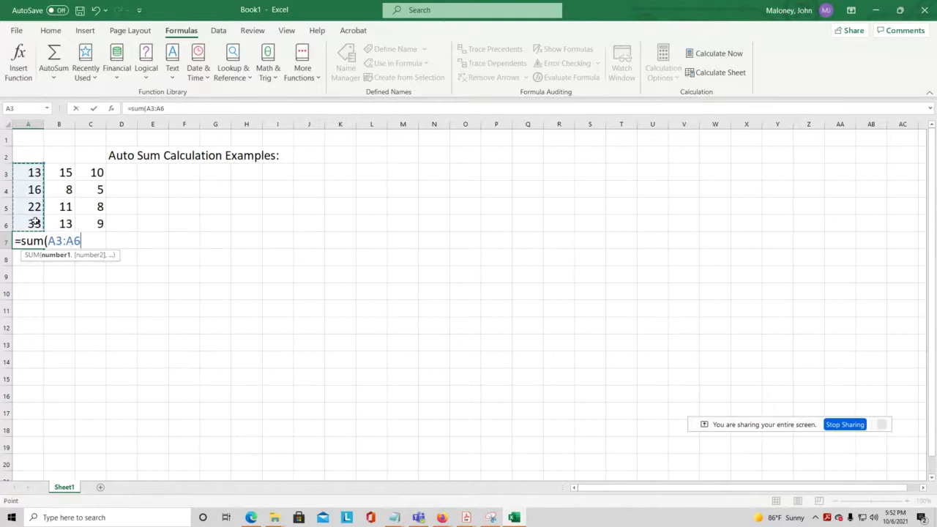
text())
key(Return)
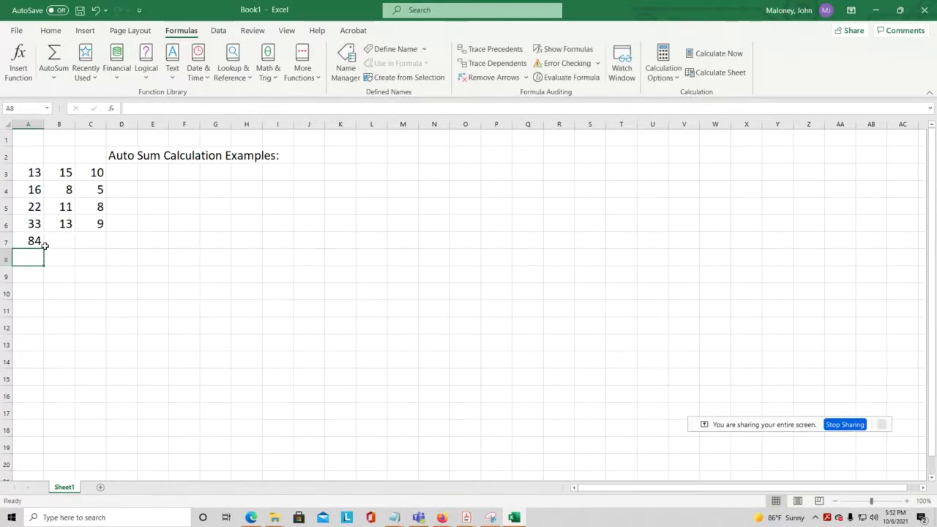
- Clear cell A7 and manually enter =sum(a3+a4+a5+a6) there to total the first column cell by cell
click(31, 240)
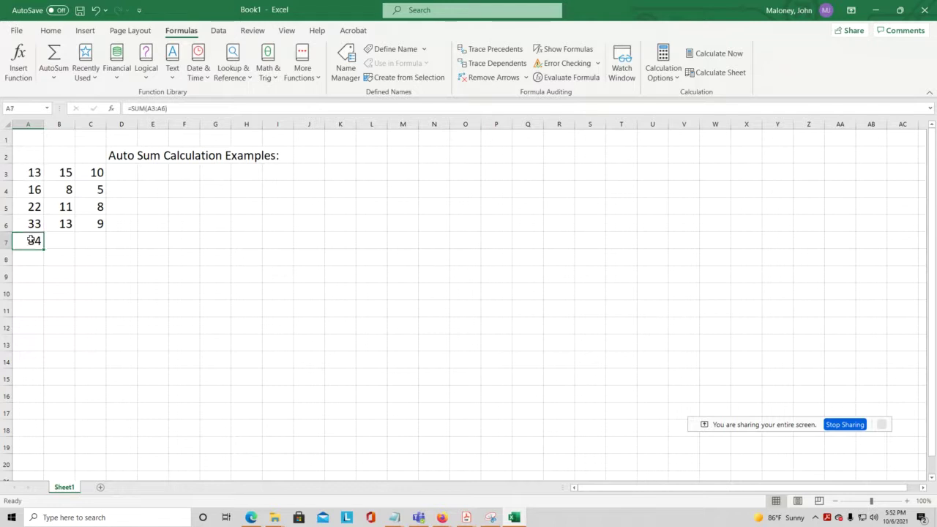
key(Delete)
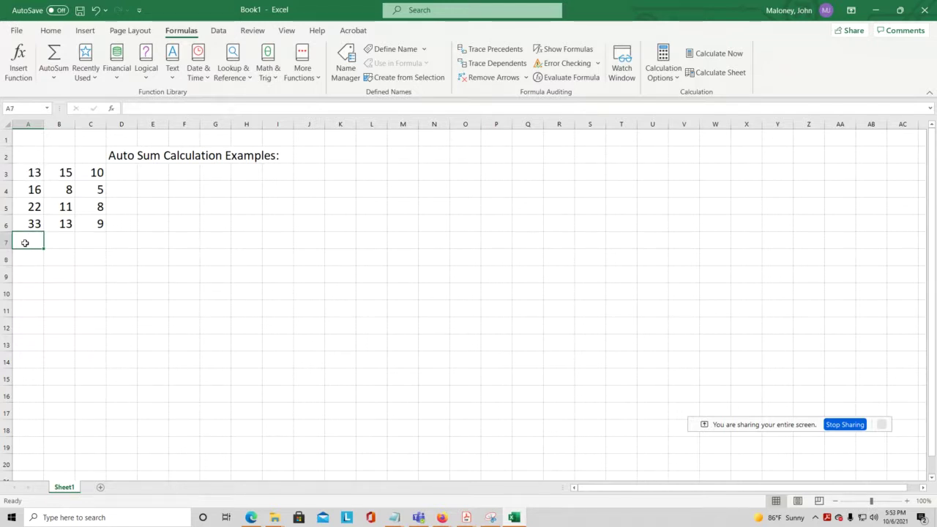
text(=sujm)
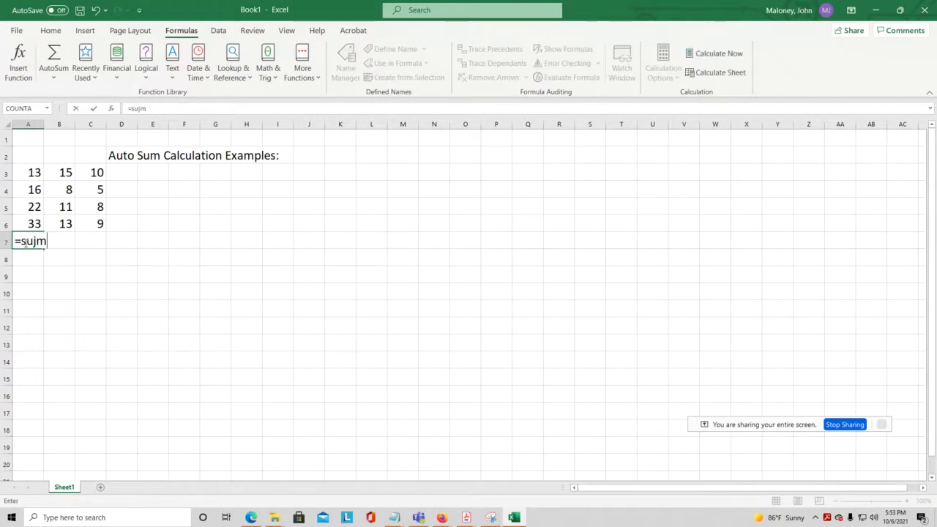
key(BackSpace)
key(BackSpace)
text(m()
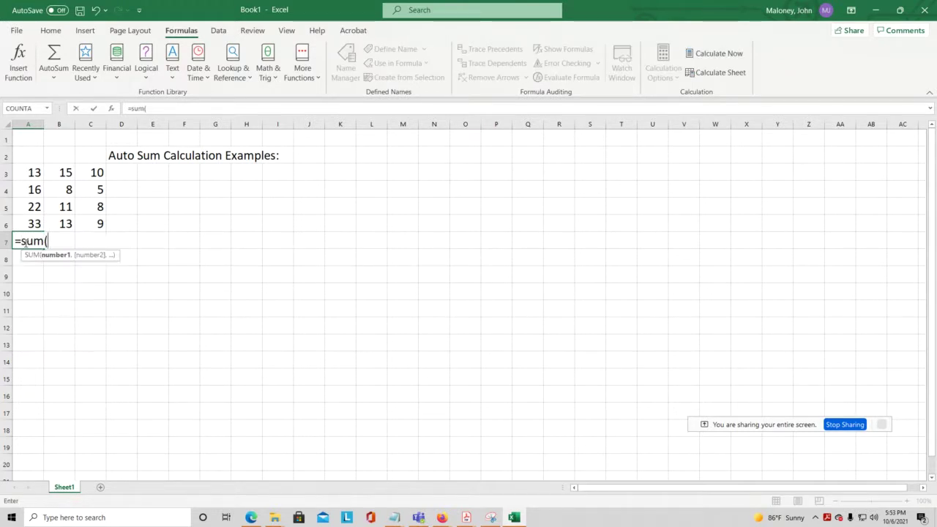
text(a)
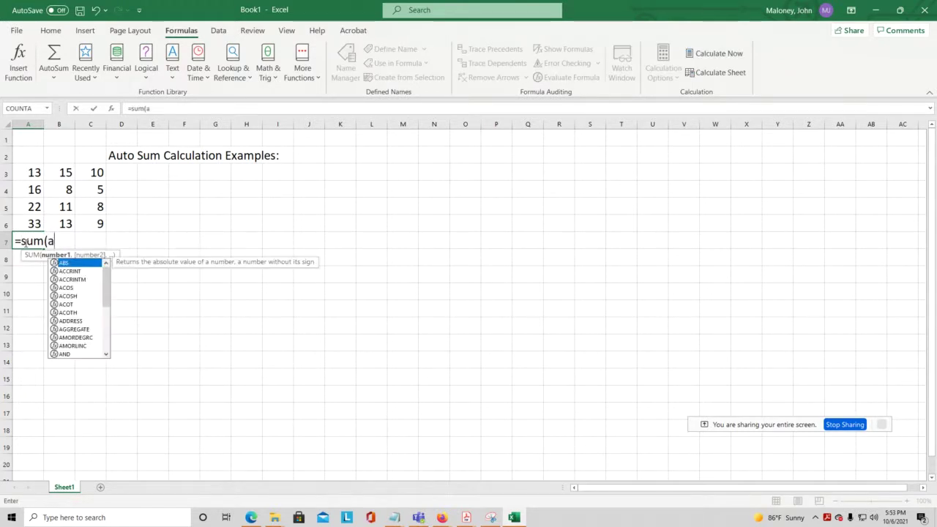
text(3+a4)
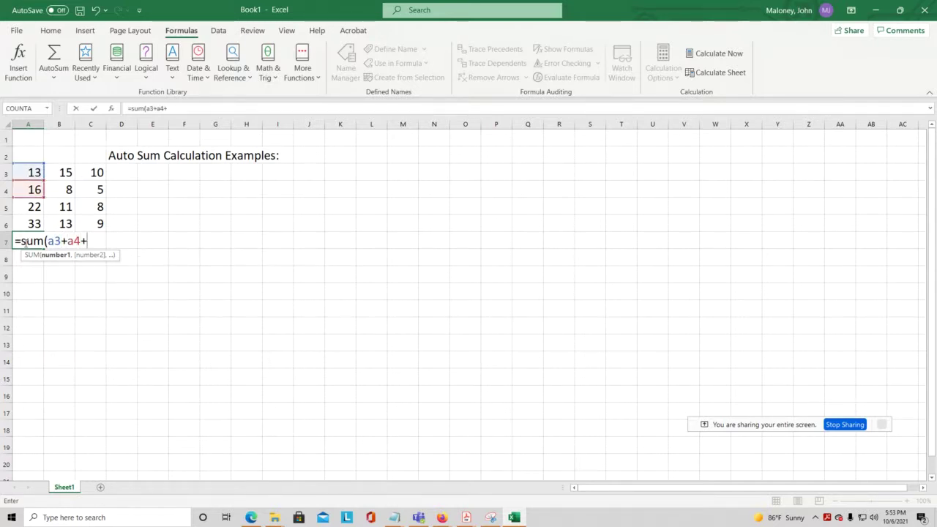
text(+a5)
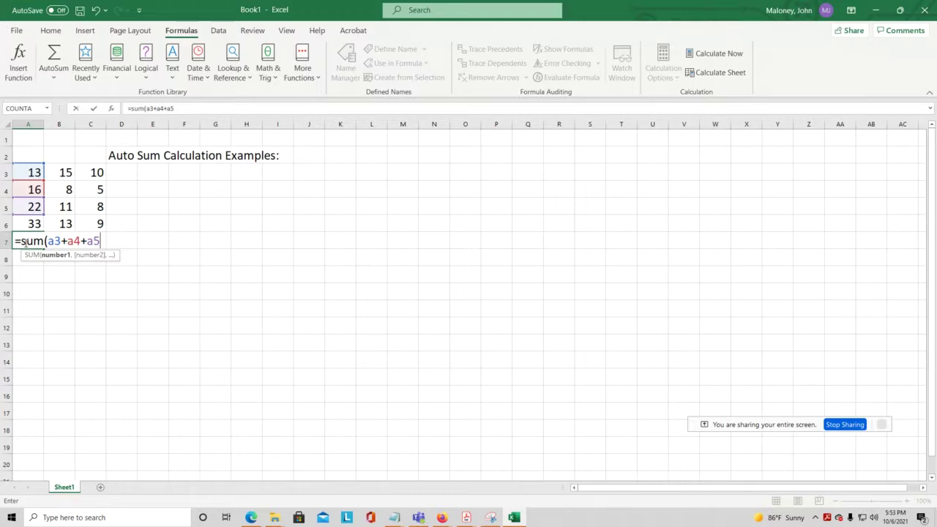
text(+a6)
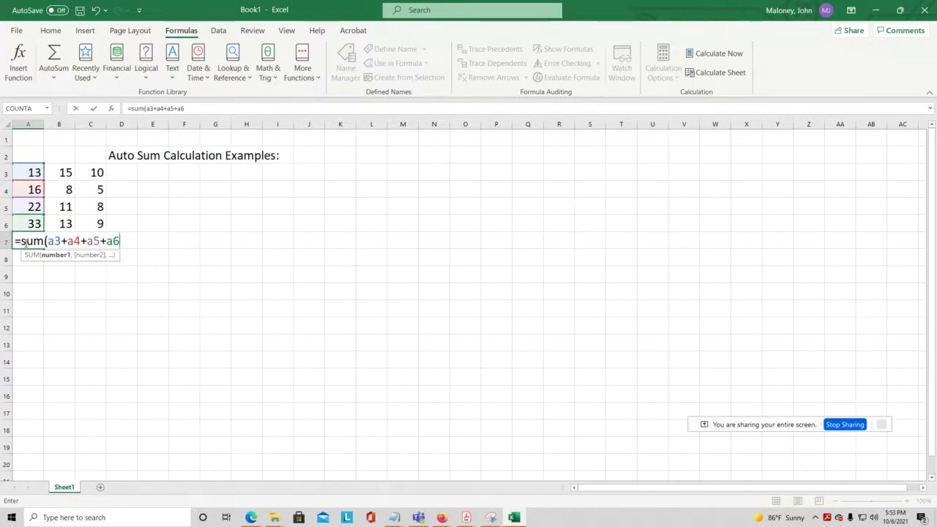
text())
key(Return)
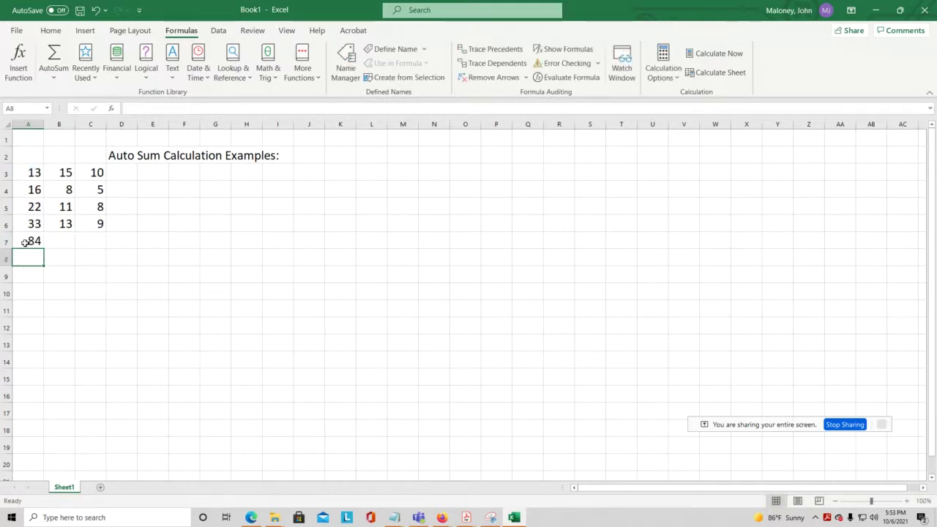
- Review the cell-by-cell SUM formula in A7 against the first number of its column in A3
click(26, 242)
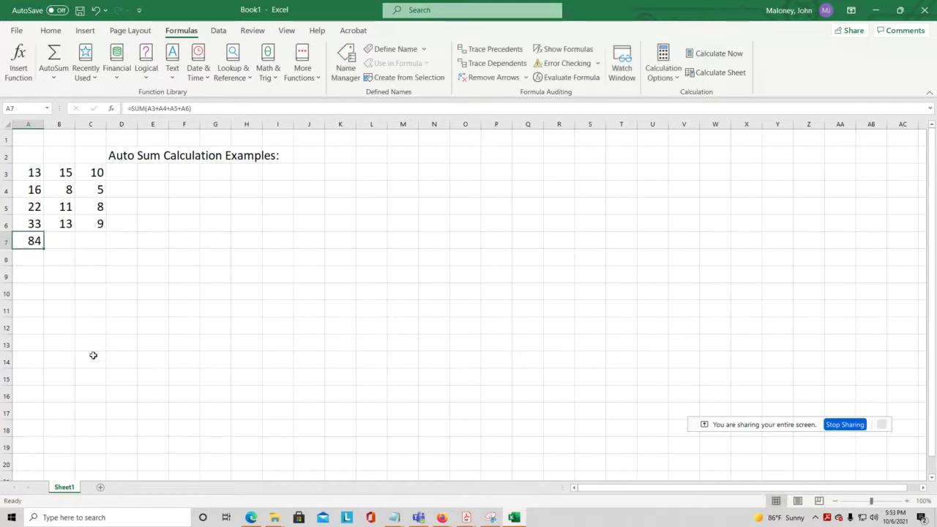
click(34, 173)
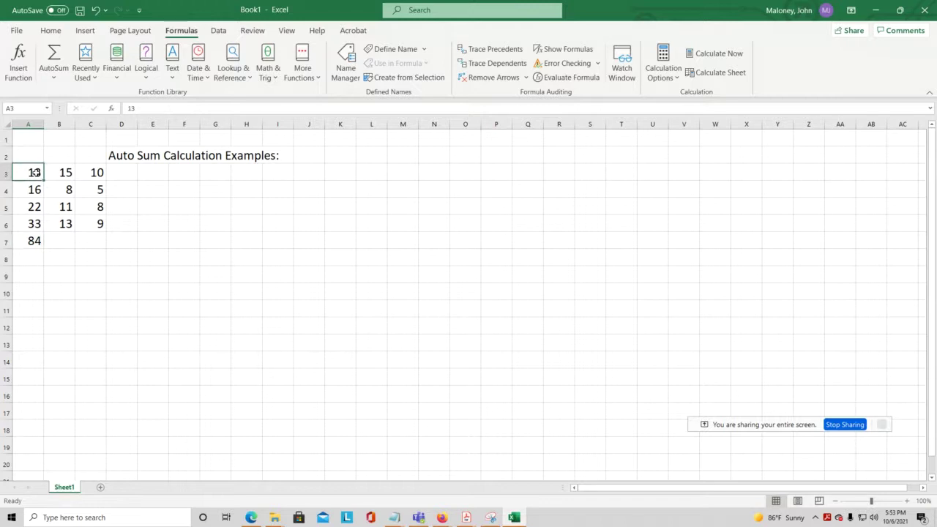
click(35, 244)
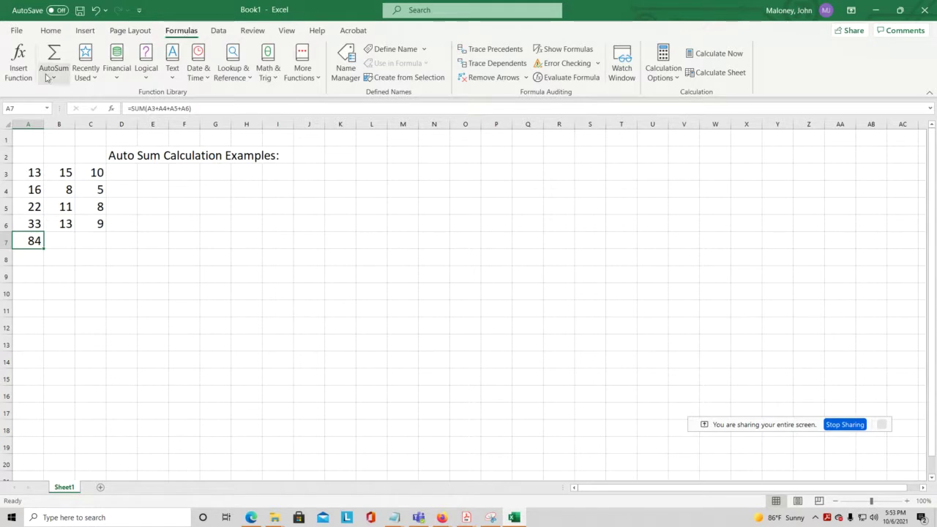
click(50, 30)
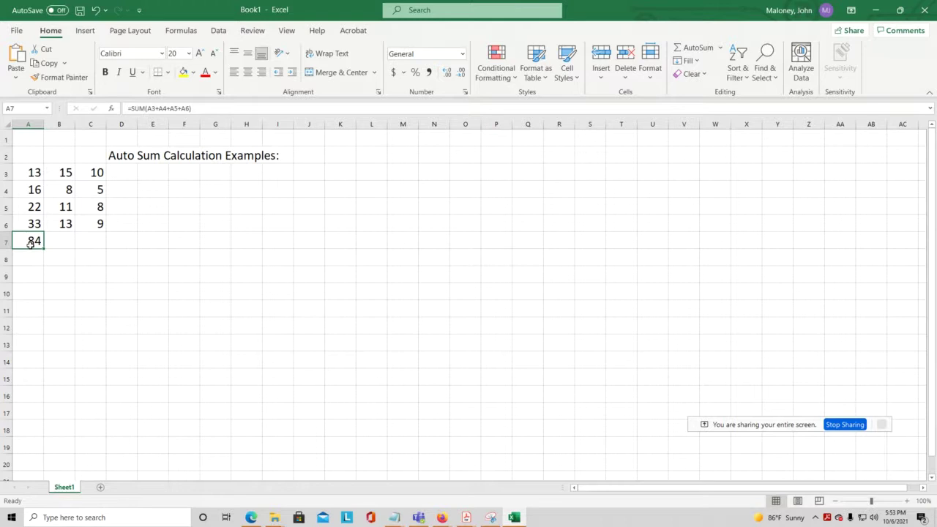
click(135, 227)
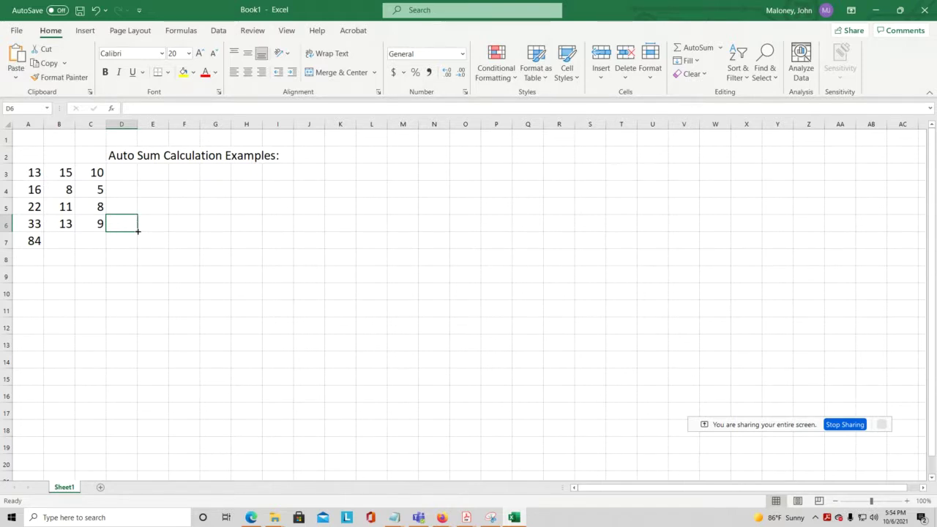
- Fill the SUM formula from cell A7 across to B7 and C7 to total the other two columns
click(34, 242)
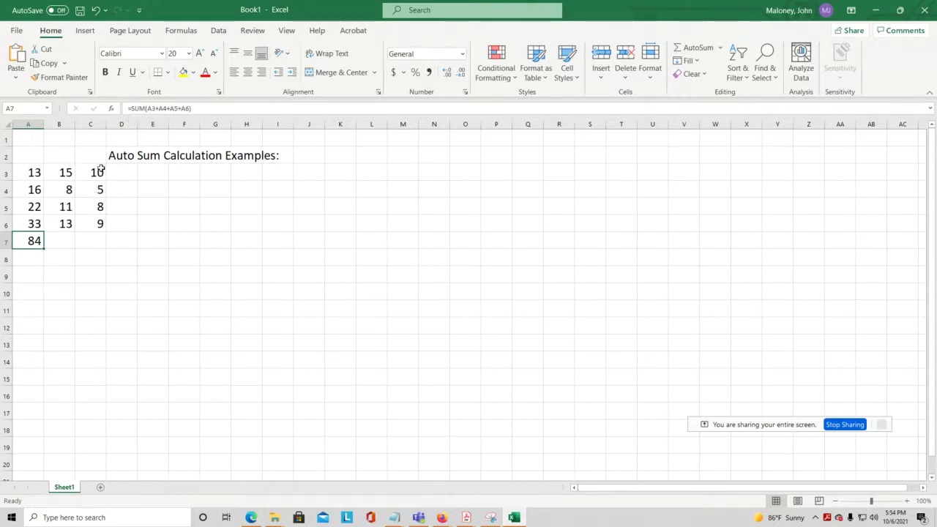
click(66, 244)
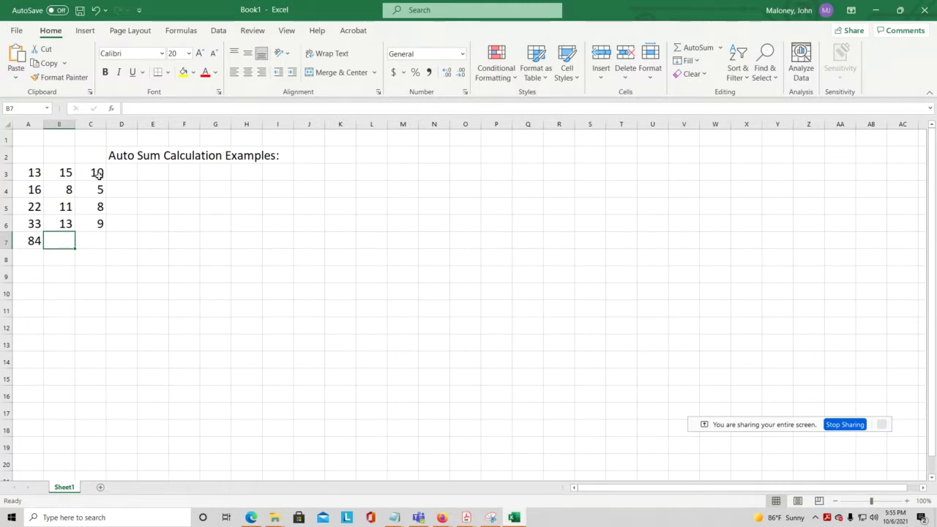
click(88, 245)
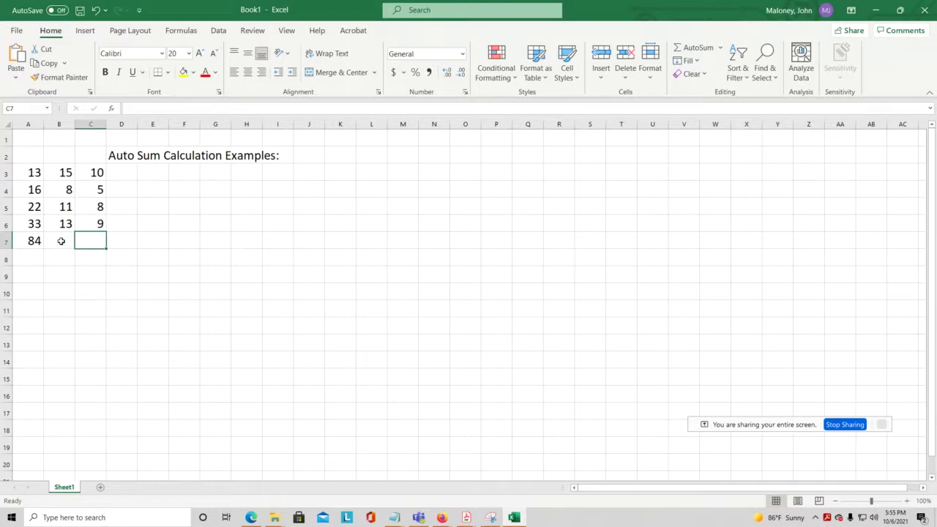
click(38, 242)
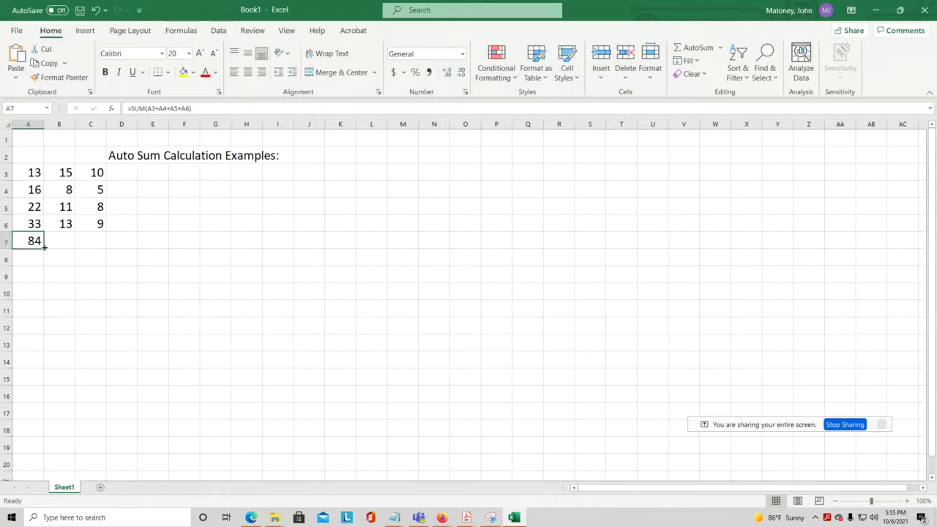
drag(45, 248, 96, 241)
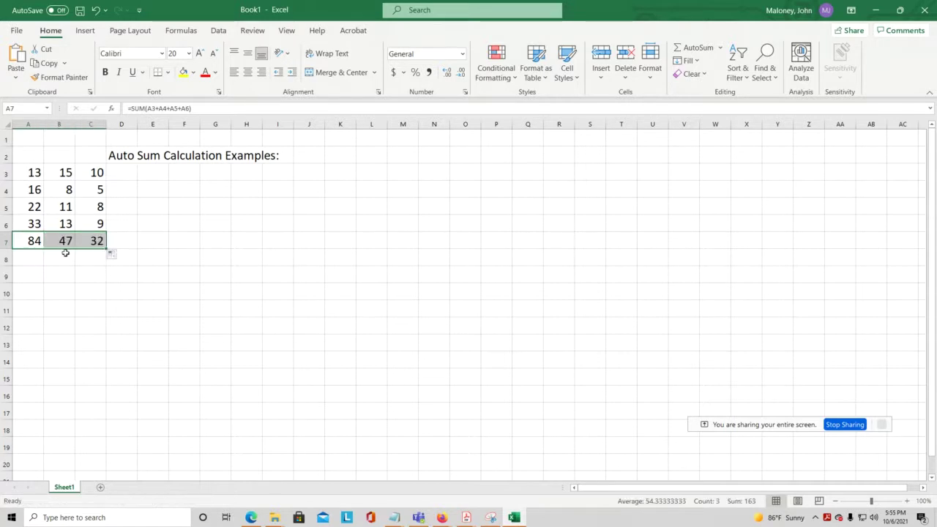
- Compare the formulas in A7, B7 and C7, checking the first two against the number ranges A3:A6 and B3:B6
click(93, 240)
click(65, 242)
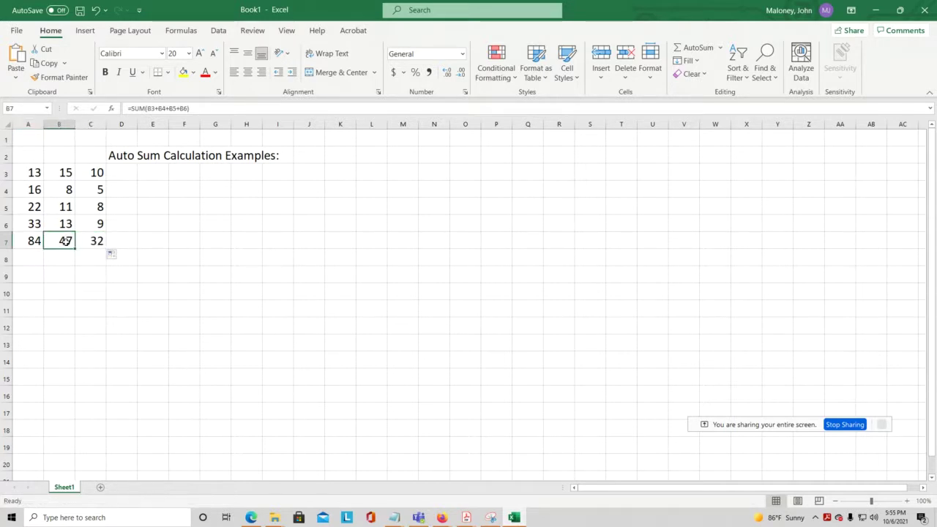
click(35, 242)
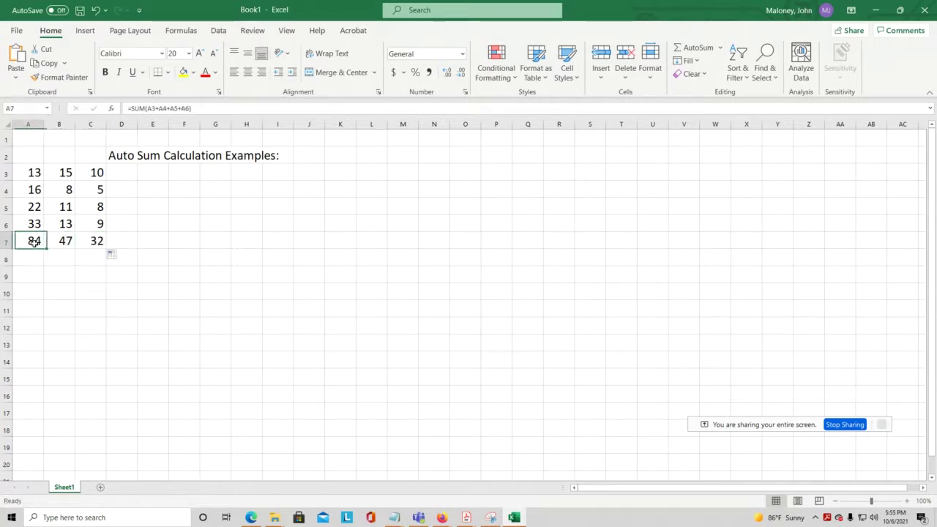
click(68, 243)
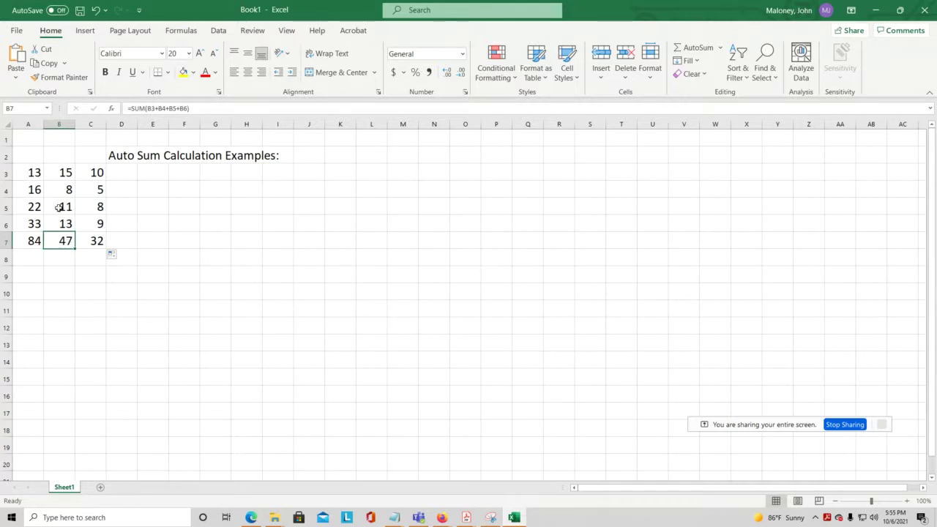
click(34, 176)
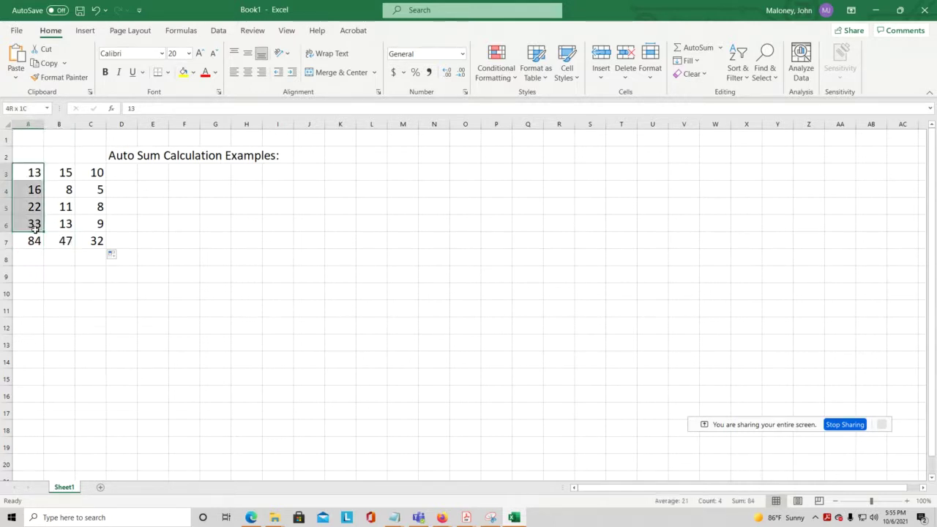
drag(35, 228, 34, 228)
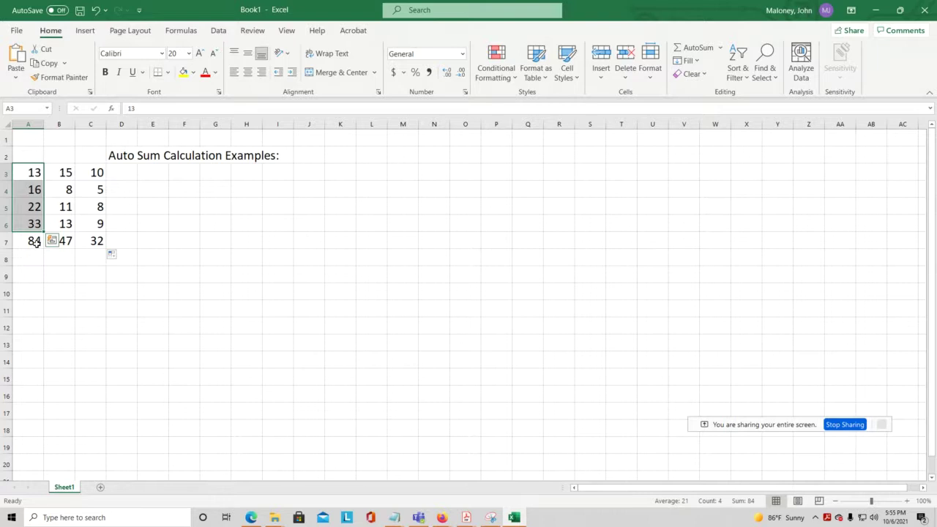
click(35, 243)
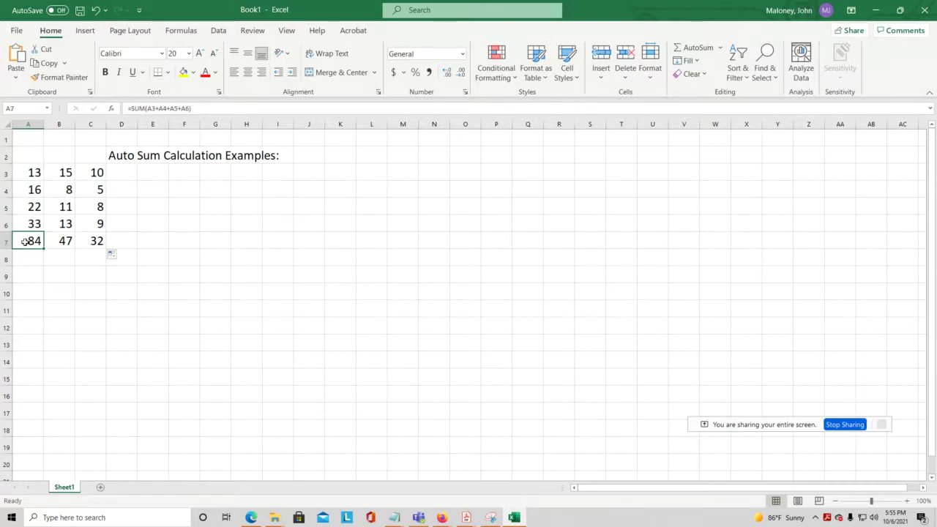
drag(25, 171, 26, 224)
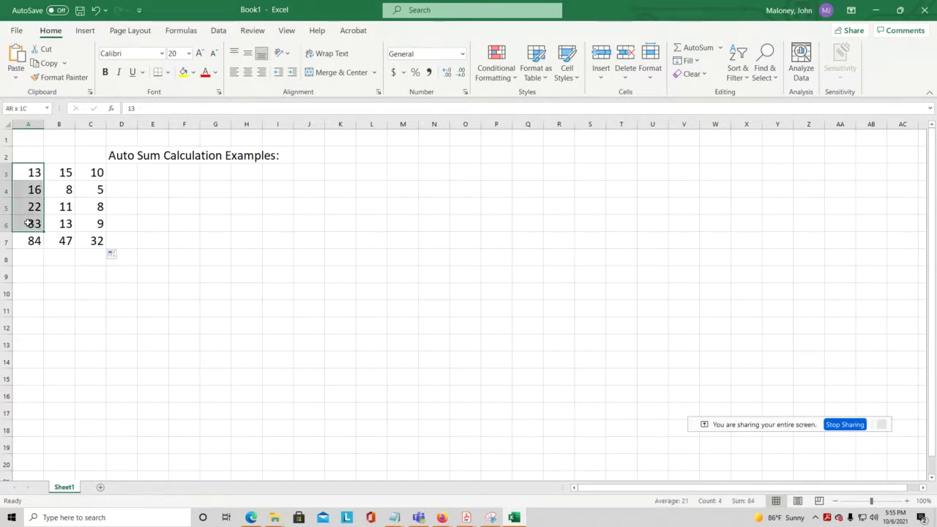
click(64, 245)
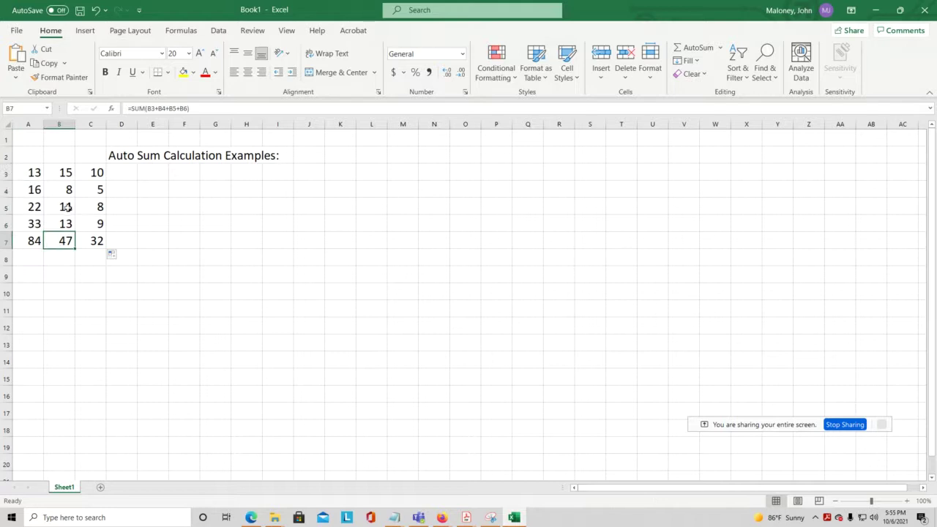
drag(65, 171, 65, 224)
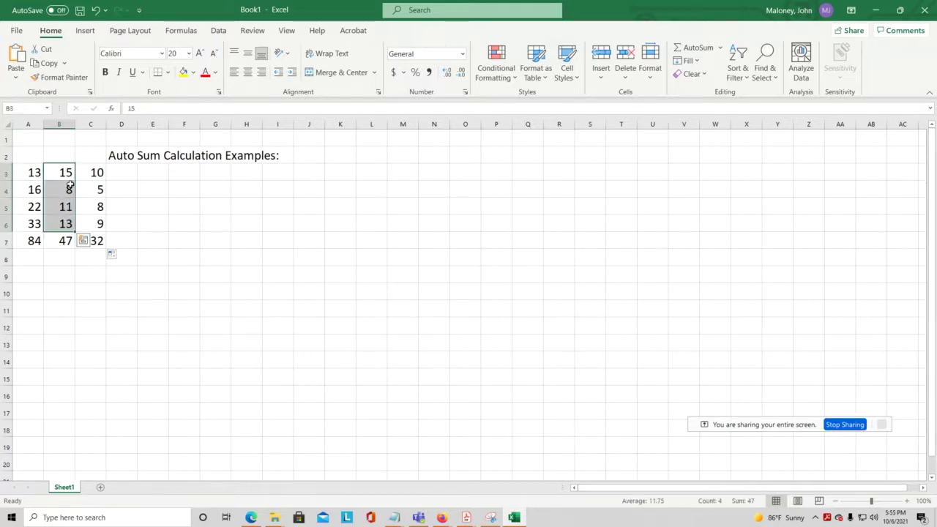
click(67, 241)
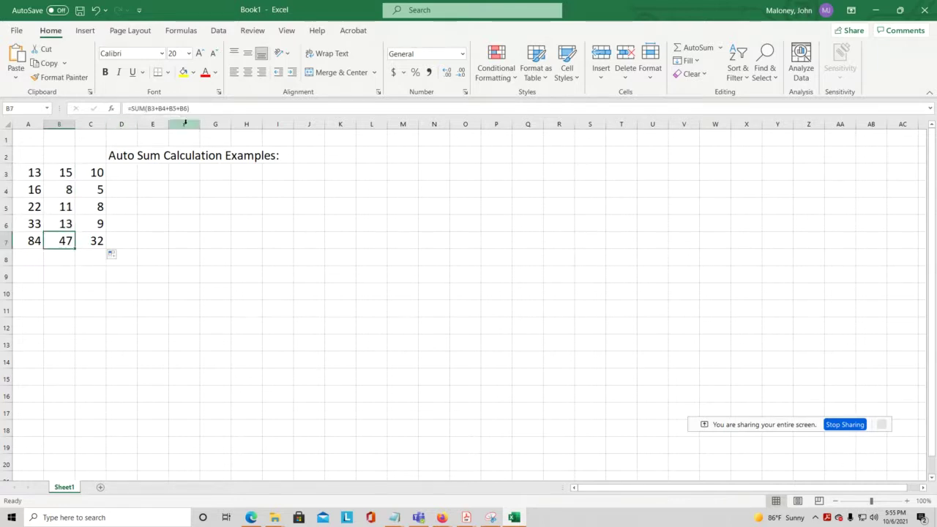
click(30, 243)
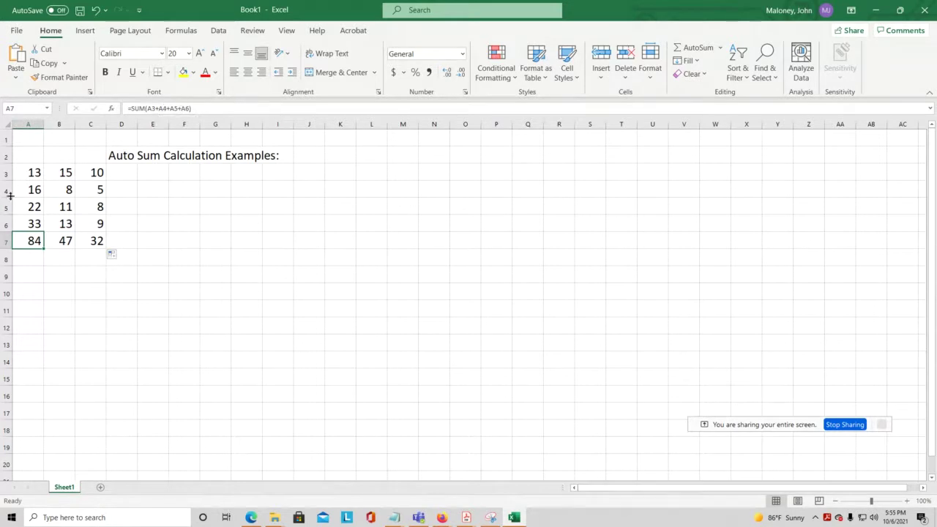
- Review column A's numbers and inspect the full cell-by-cell SUM formula in A7, leaving it unedited
click(28, 125)
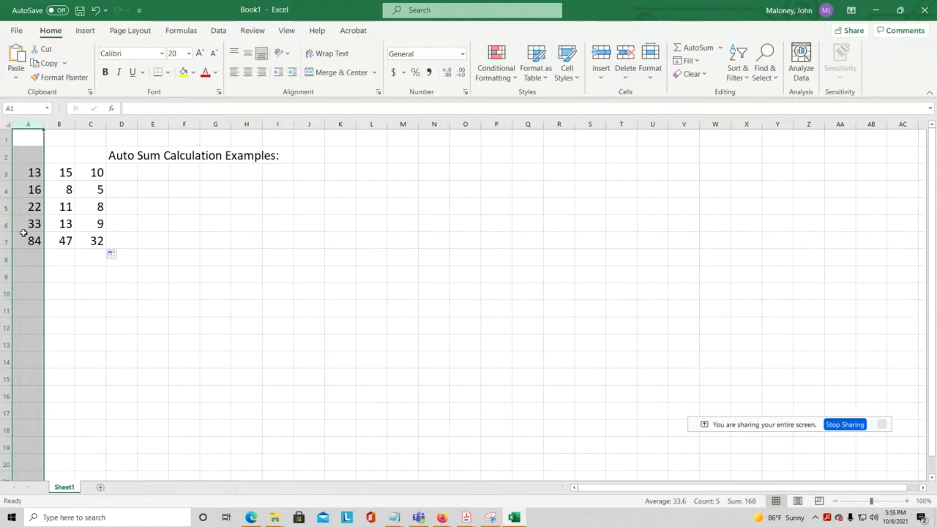
click(24, 136)
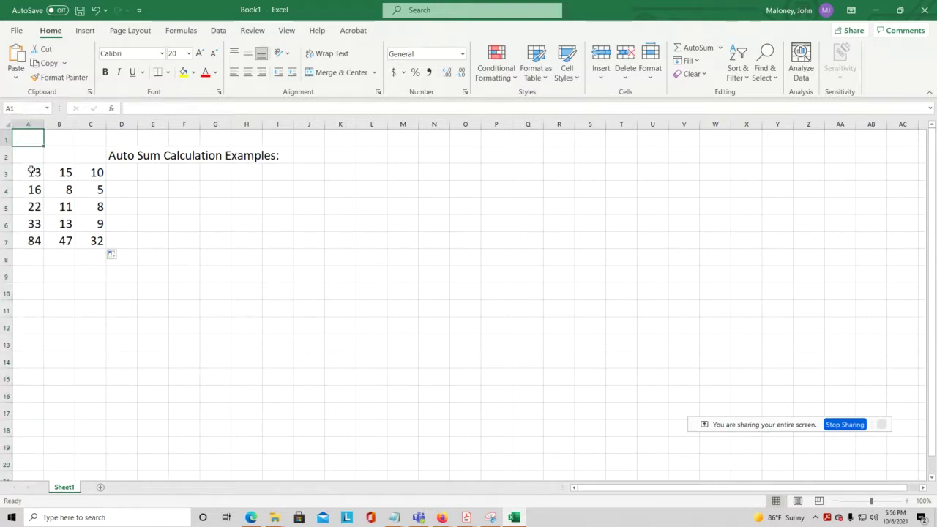
click(37, 149)
click(32, 173)
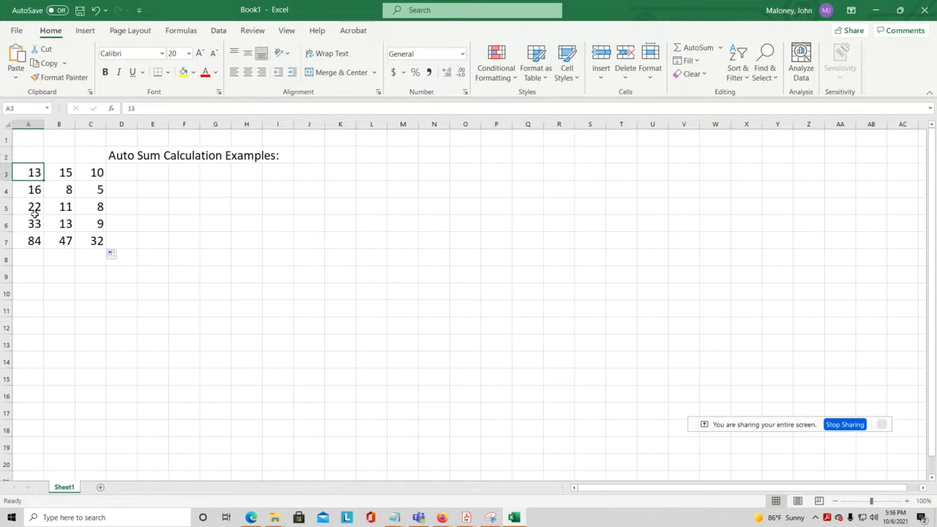
click(38, 240)
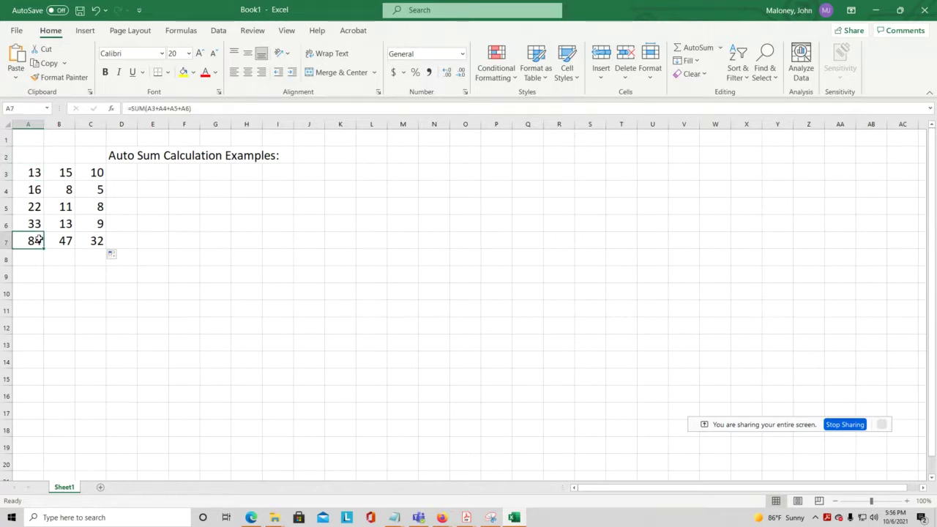
click(125, 108)
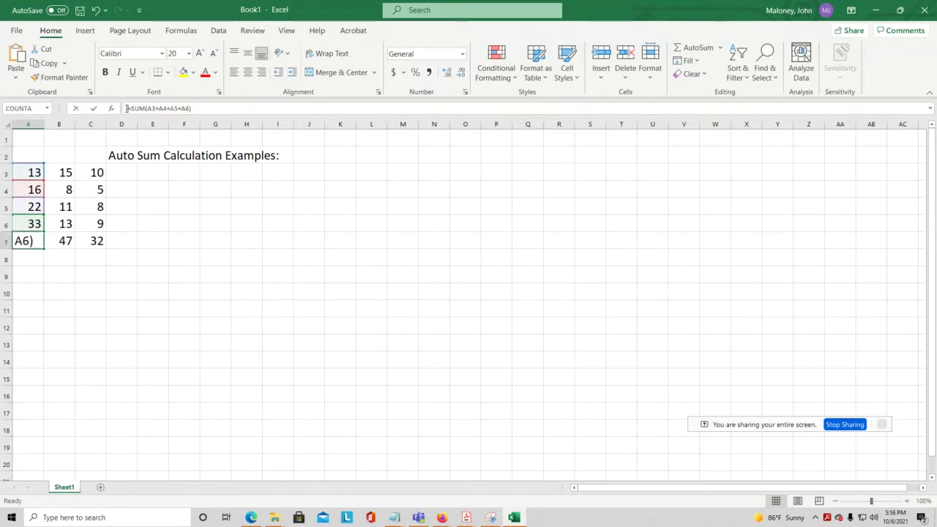
drag(126, 109, 194, 108)
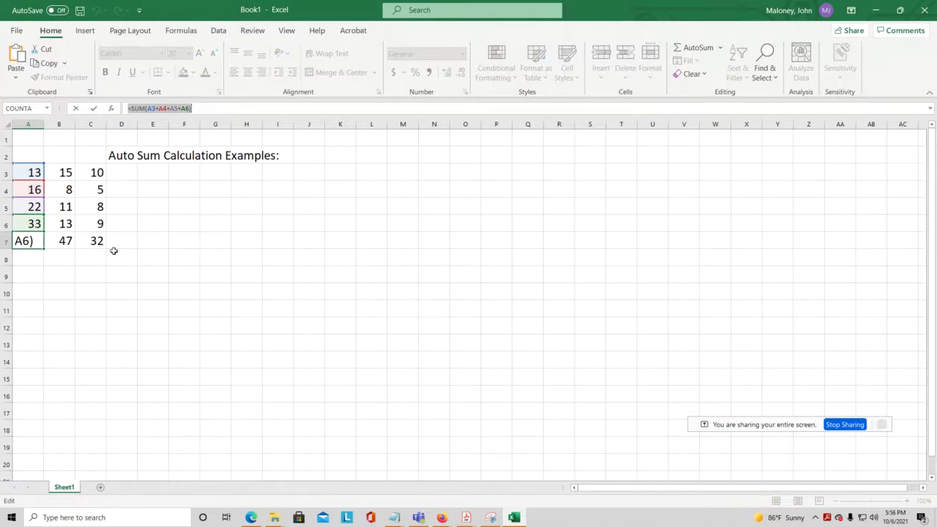
key(Escape)
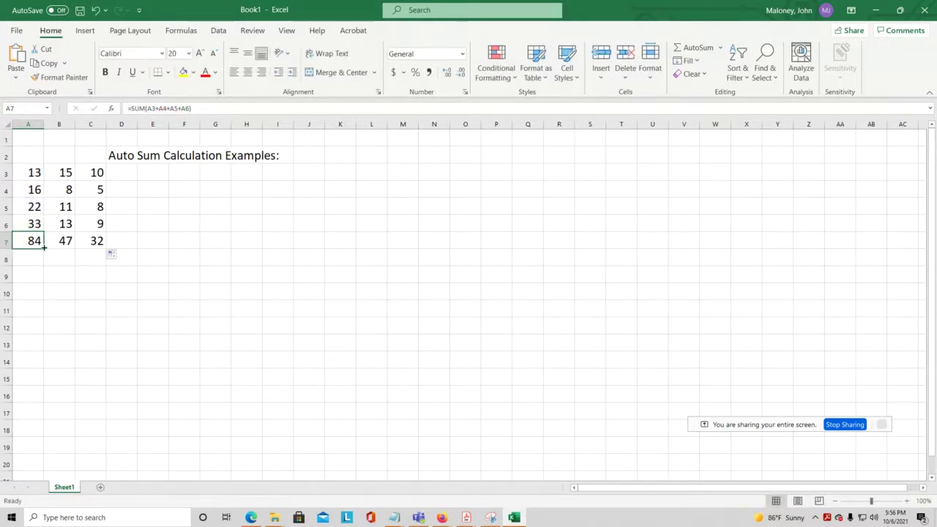
- Fill the SUM formula from A7 across to C7 again and check the third column's numbers against the formula in C7
drag(43, 248, 100, 245)
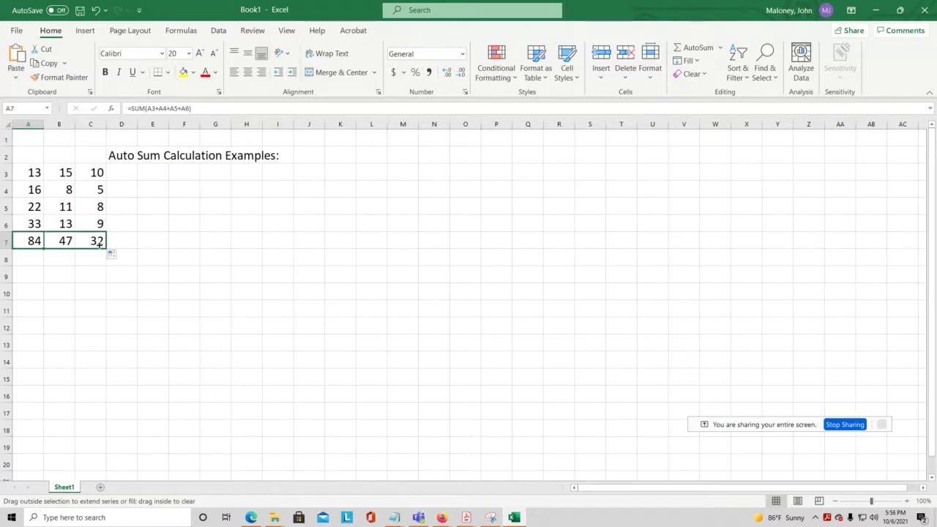
mouse_move(100, 245)
mouse_down()
mouse_move(85, 250)
mouse_move(105, 243)
mouse_up()
click(104, 177)
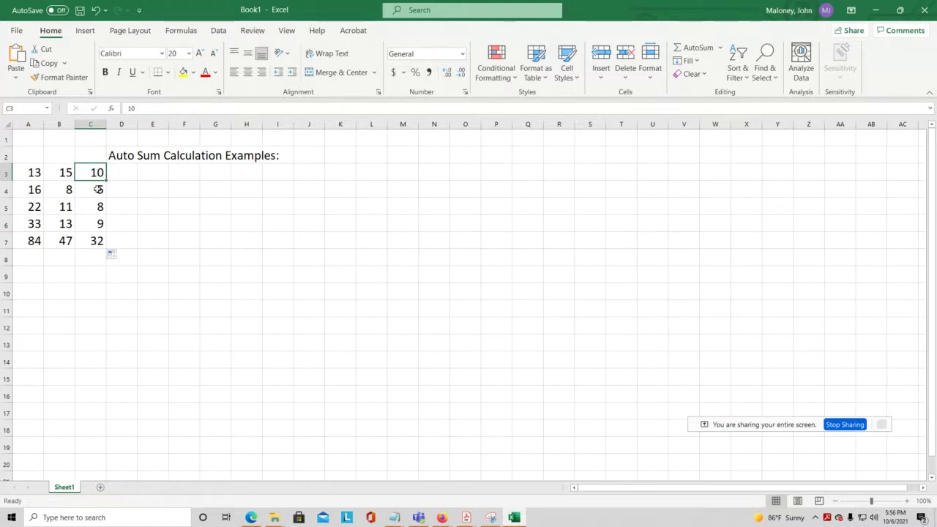
click(98, 189)
click(98, 205)
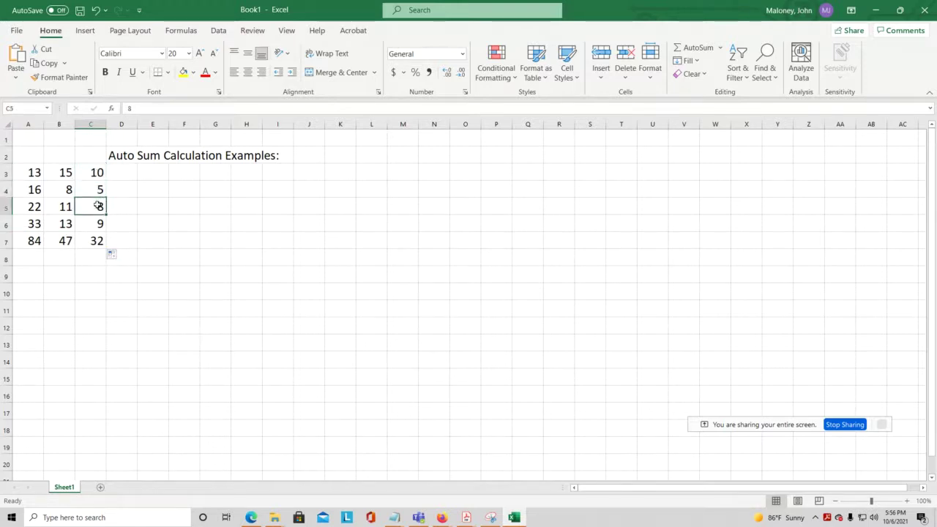
click(96, 223)
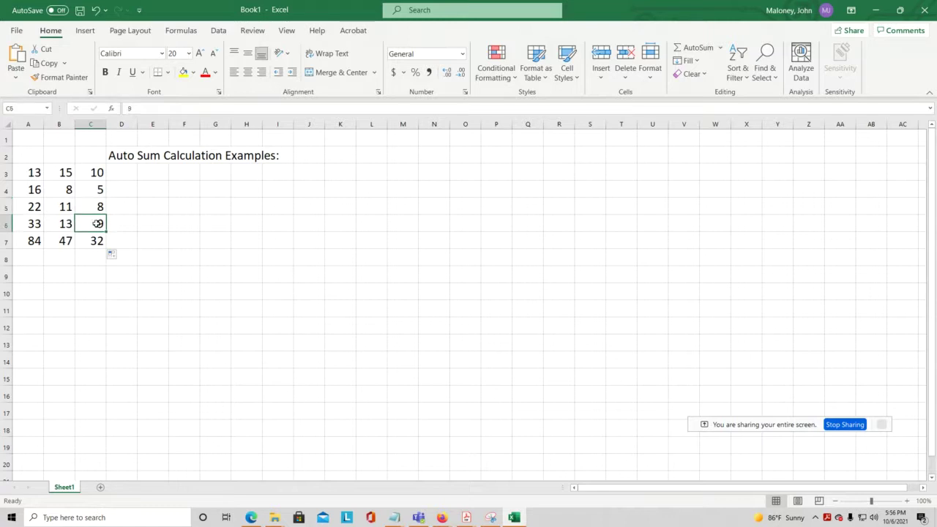
click(96, 239)
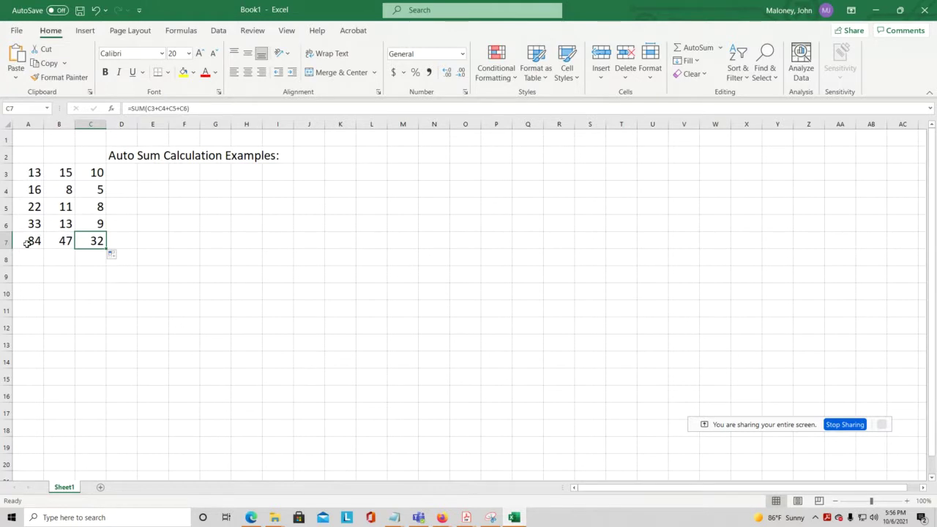
- Clear the totals in A7:C7 and enter =sum(A3:A6) in A7 to total the first column as a range
drag(32, 241, 80, 242)
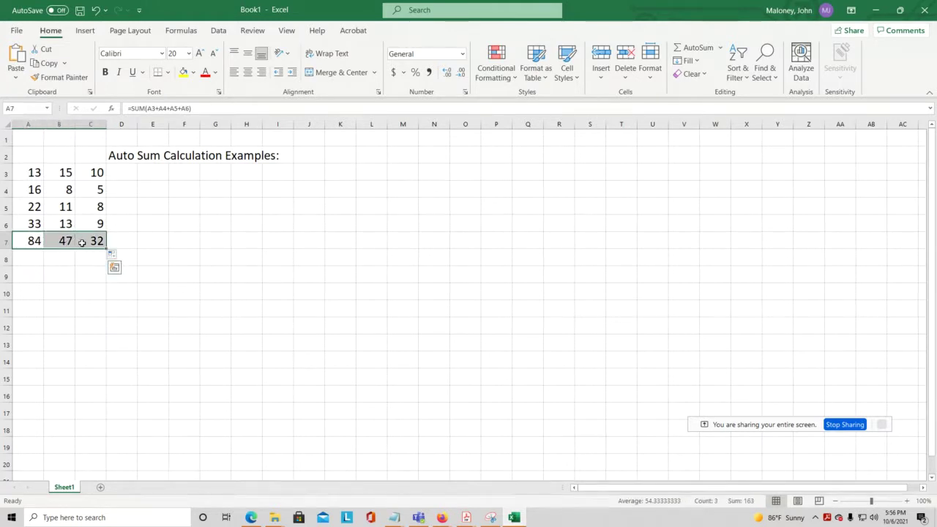
key(Delete)
click(36, 173)
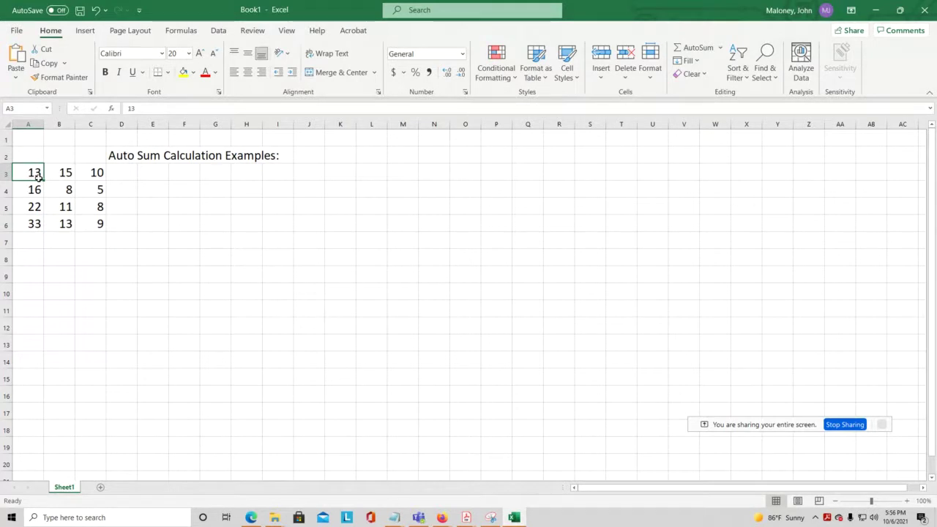
click(31, 244)
text(=sum()
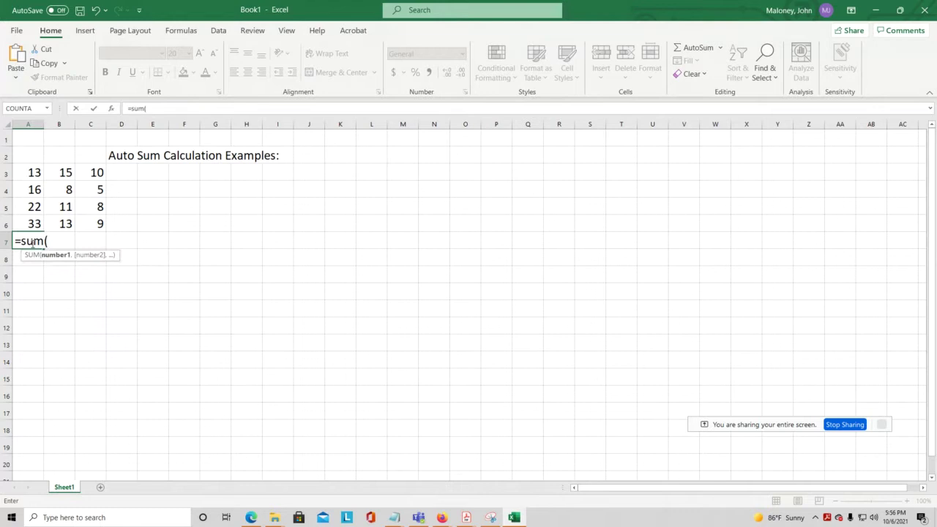
drag(35, 172, 35, 226)
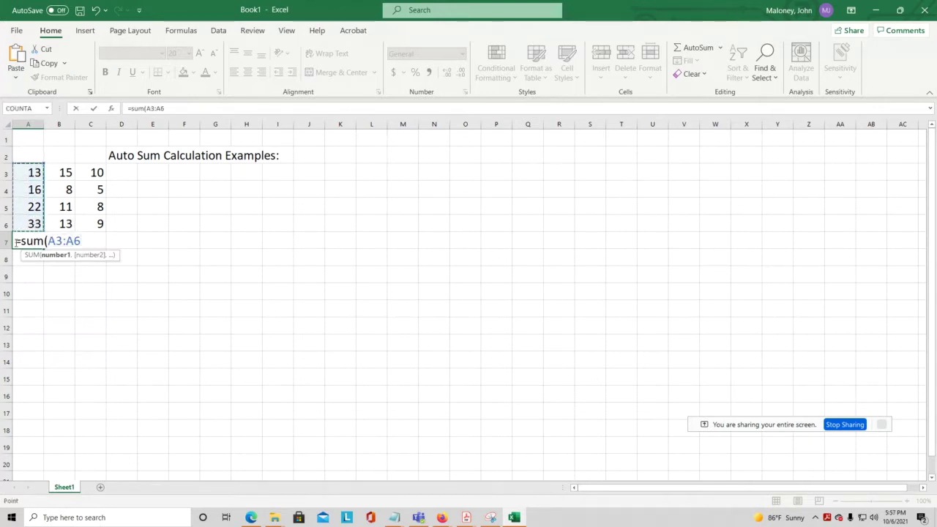
text())
key(Return)
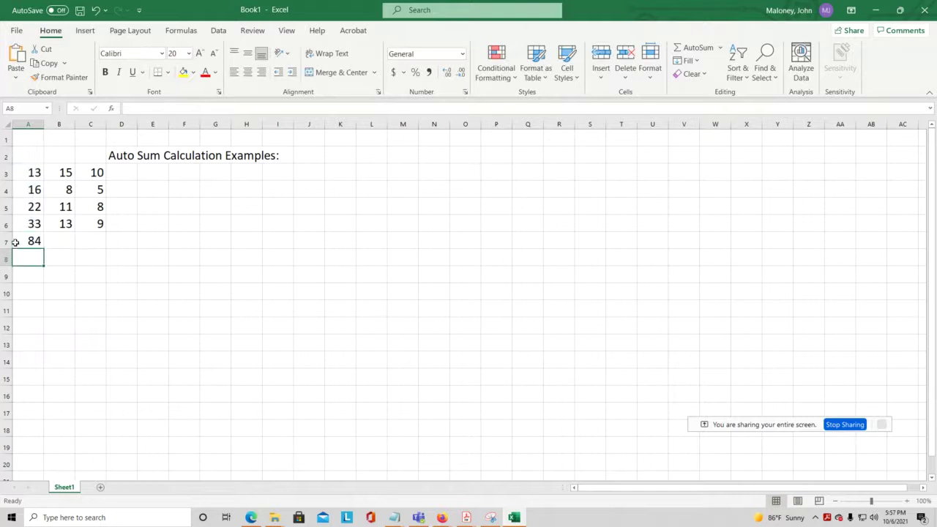
- Review the range formula in A7 and demonstrate a long range by selecting column A from A3 down to row 132
click(15, 242)
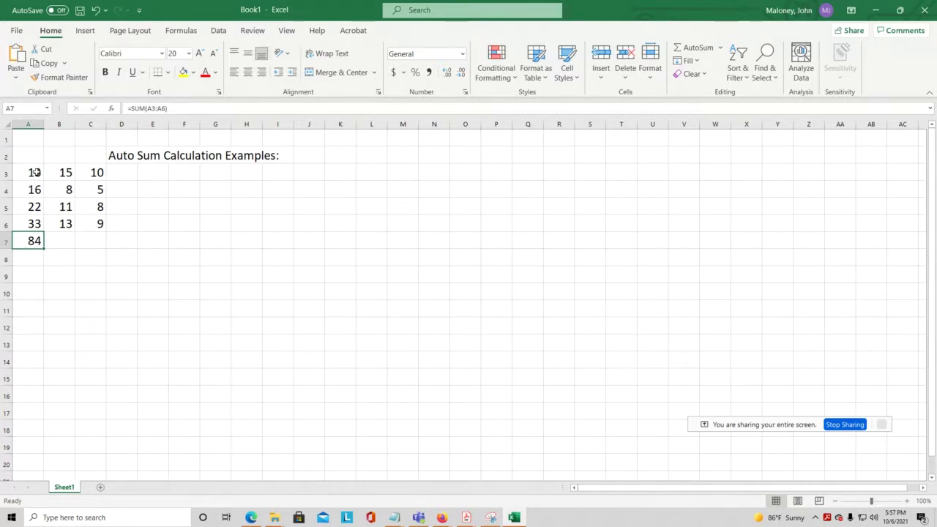
drag(33, 176, 41, 388)
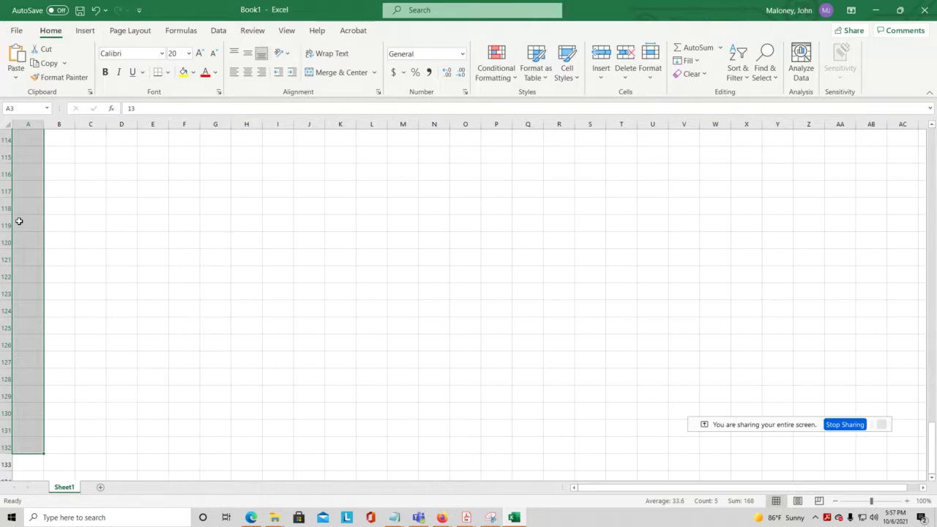
click(26, 466)
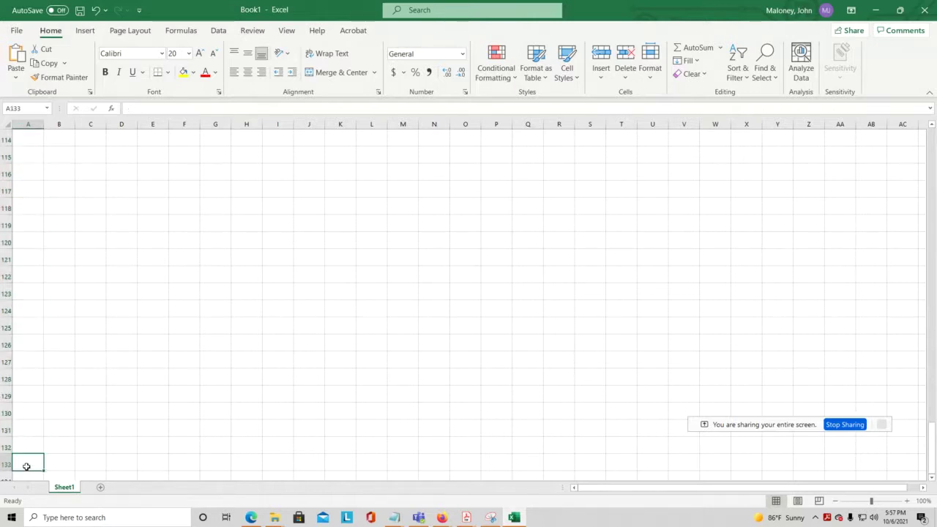
scroll(192, 348, up, 16)
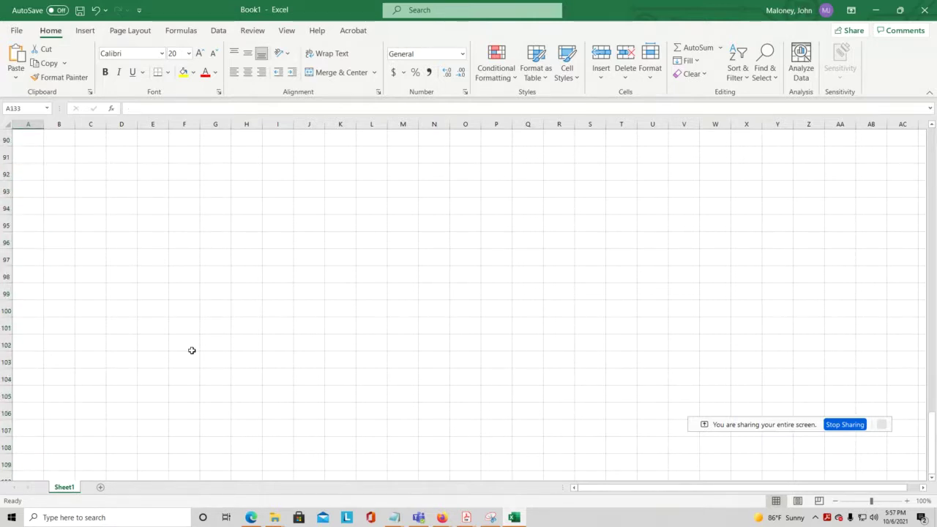
scroll(192, 348, up, 20)
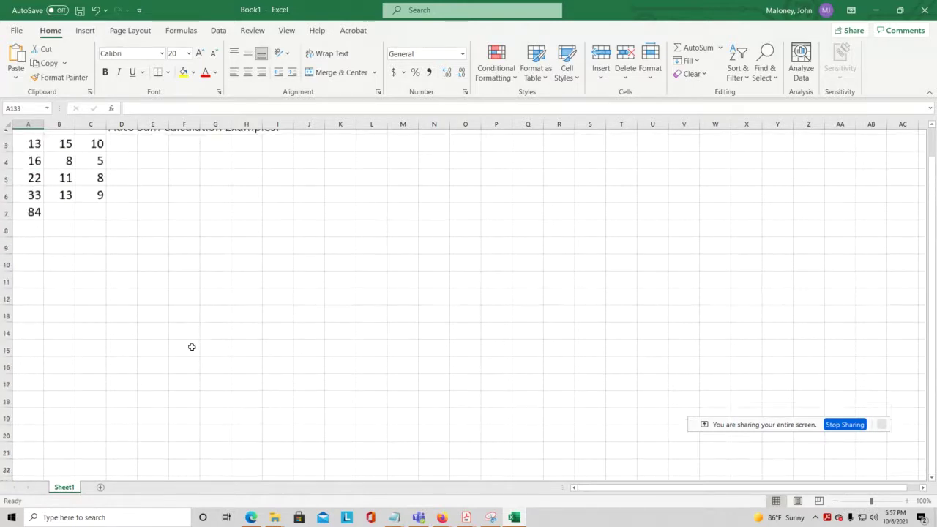
- Re-enter the range formula =sum(A3:A6) in A7, picking the first column's numbers as the range
click(32, 241)
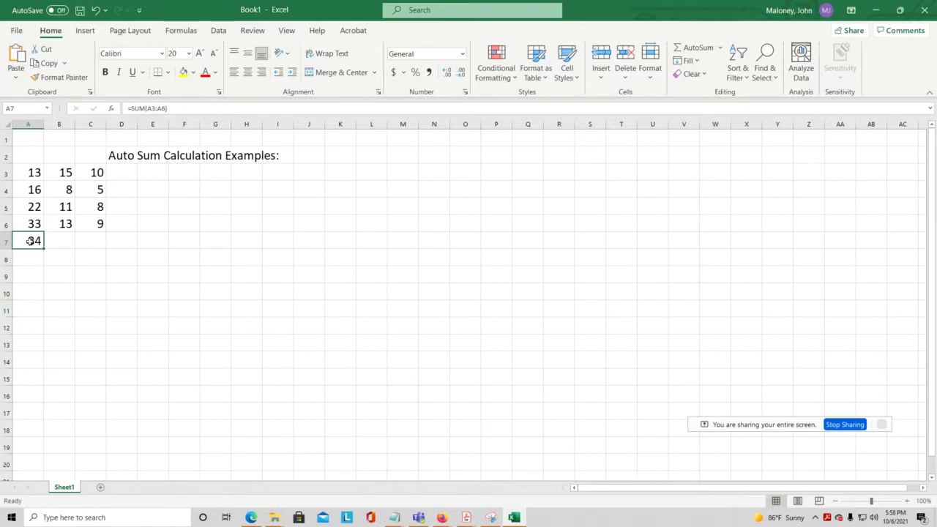
text(=sum()
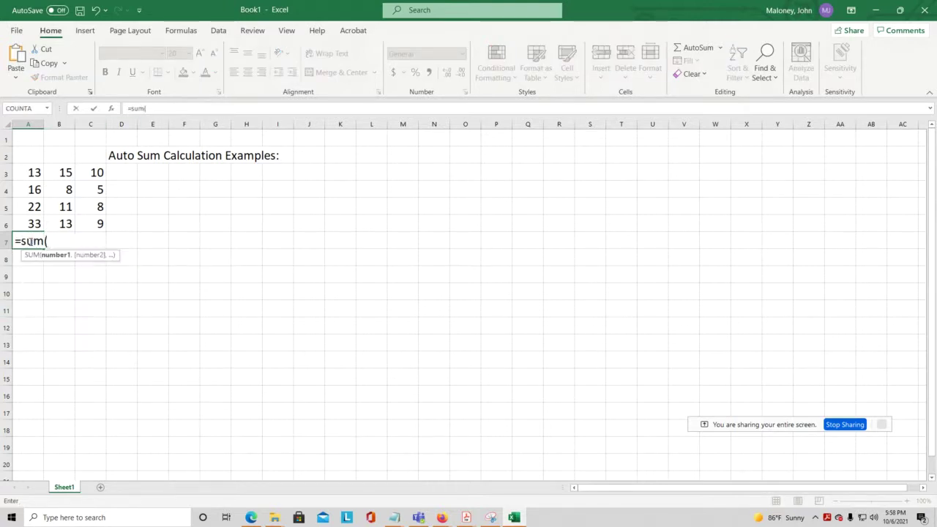
drag(29, 173, 31, 222)
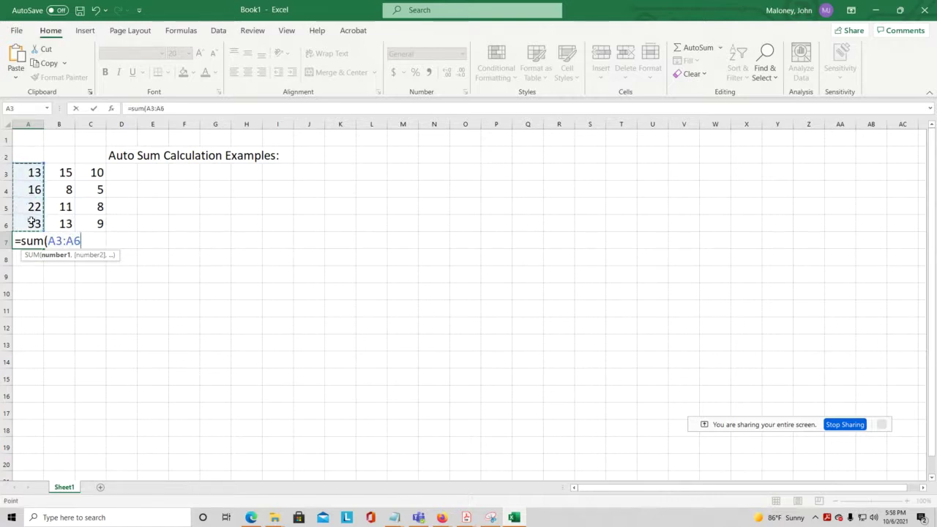
text())
key(Return)
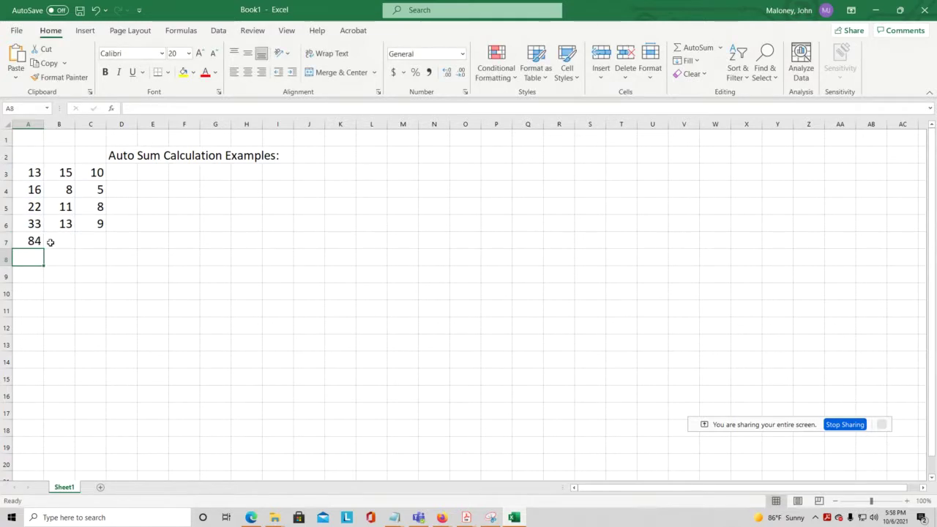
- Clear A7 and total A3:A6 there using the AutoSum Sum function from the formula library
click(39, 242)
key(Delete)
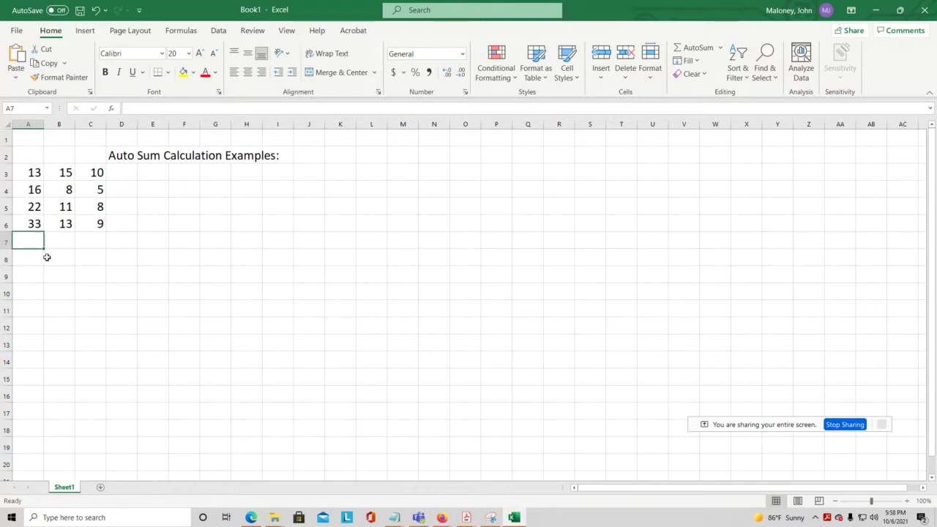
click(61, 260)
click(34, 243)
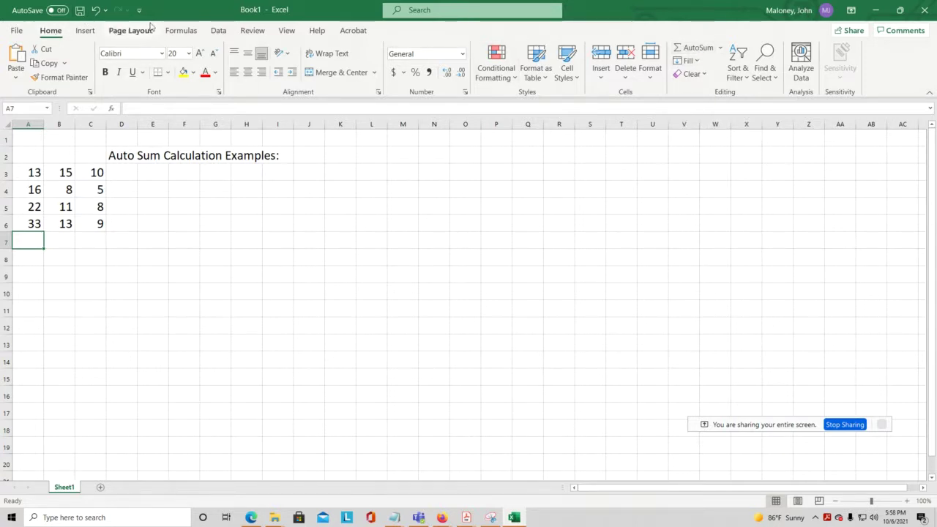
click(181, 30)
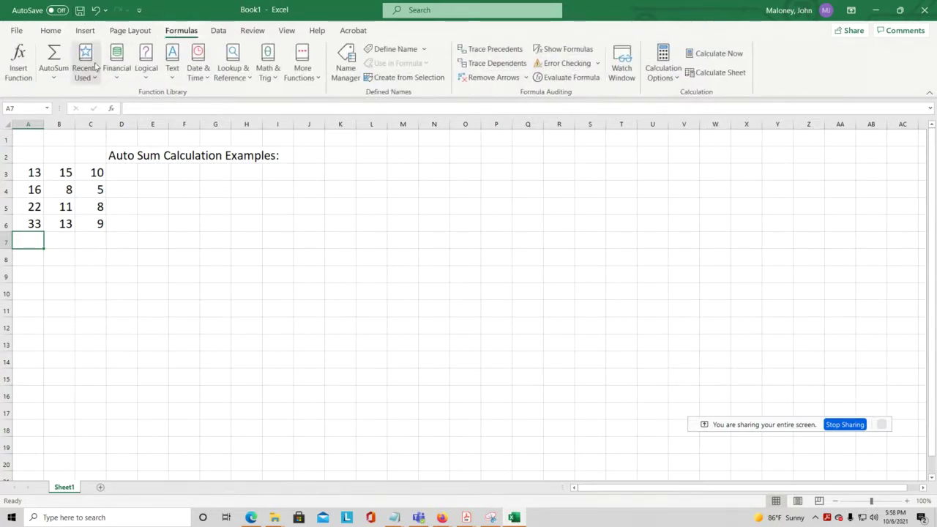
click(53, 79)
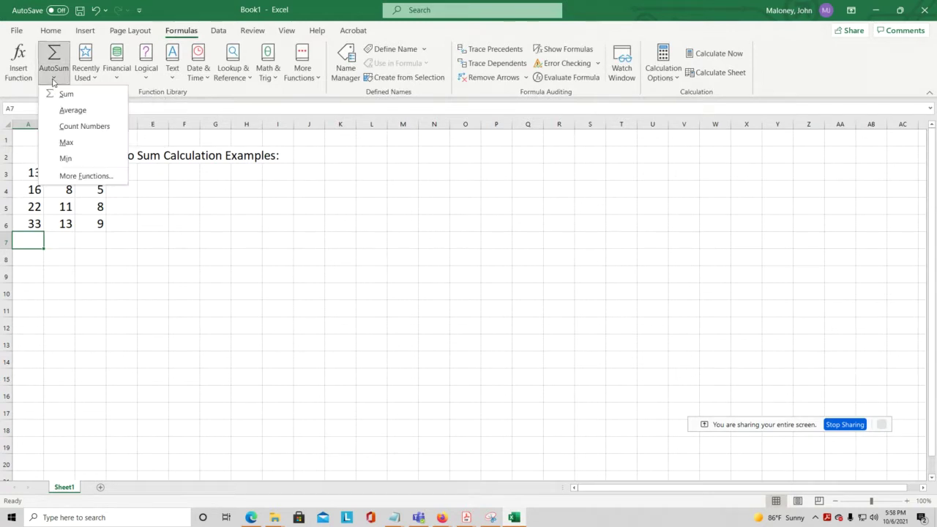
click(64, 94)
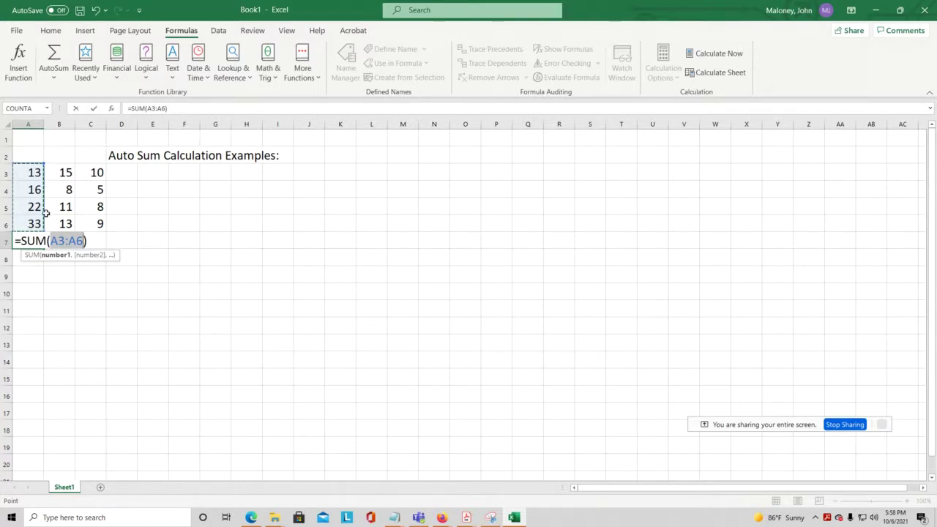
key(Return)
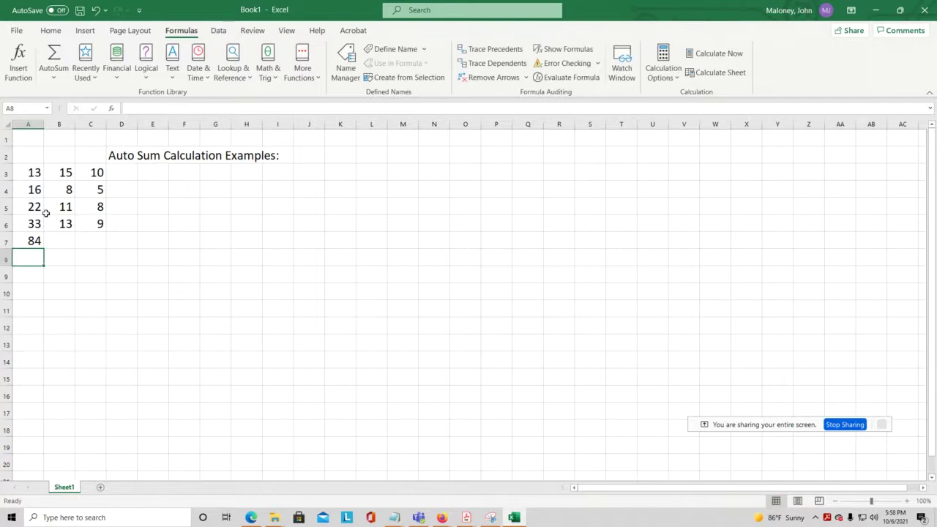
- Review the AutoSum formula in A7 and compare it with the neighbouring cell B7
key(Up)
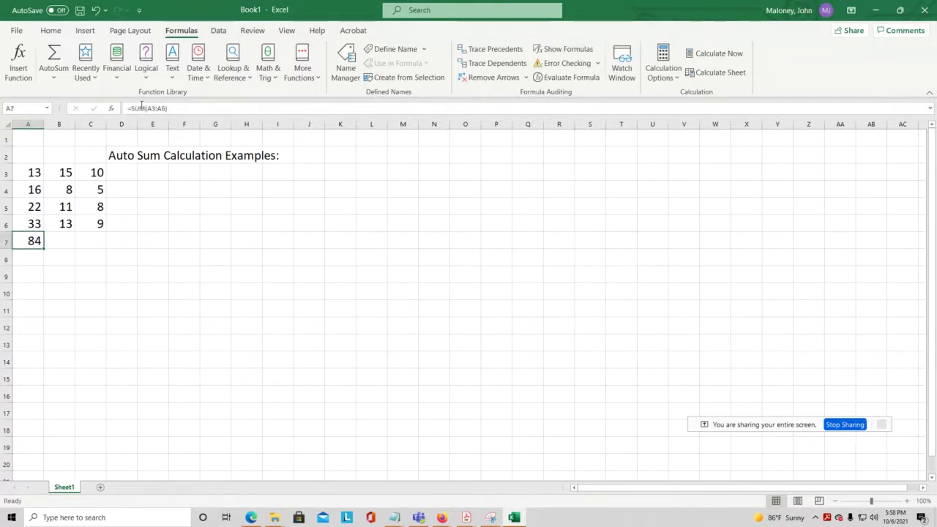
click(58, 239)
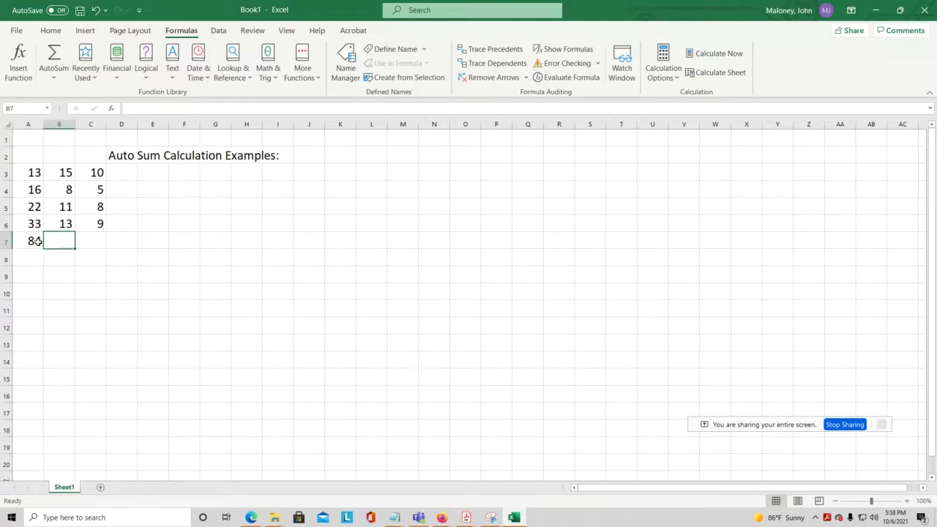
click(35, 240)
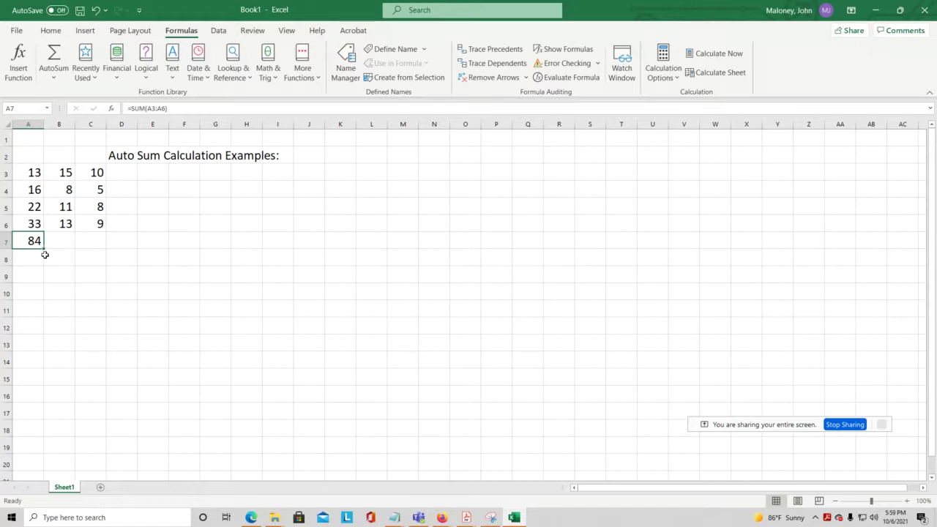
click(271, 190)
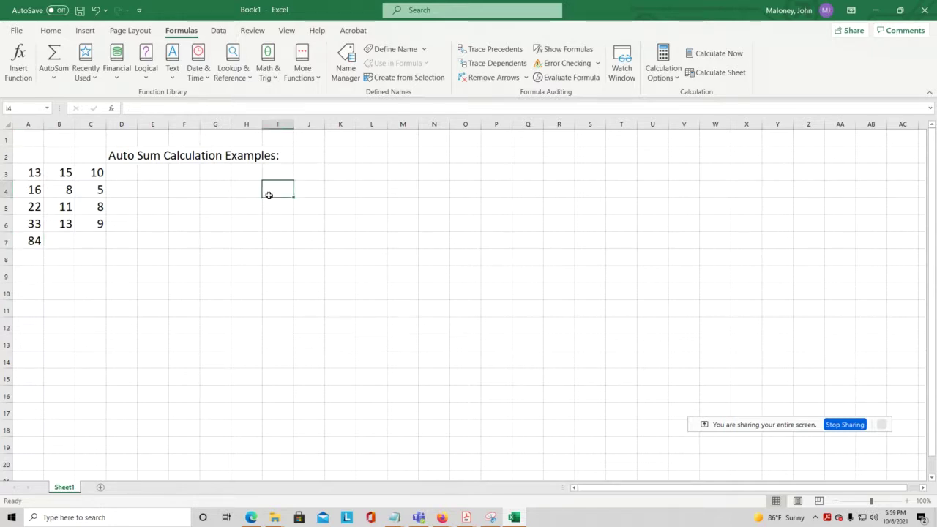
click(255, 205)
click(224, 226)
click(209, 260)
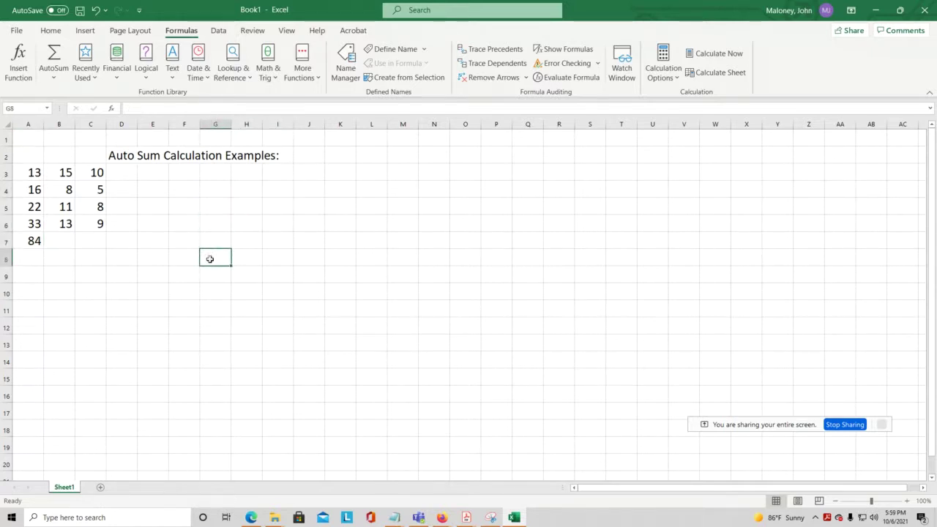
drag(158, 243, 173, 254)
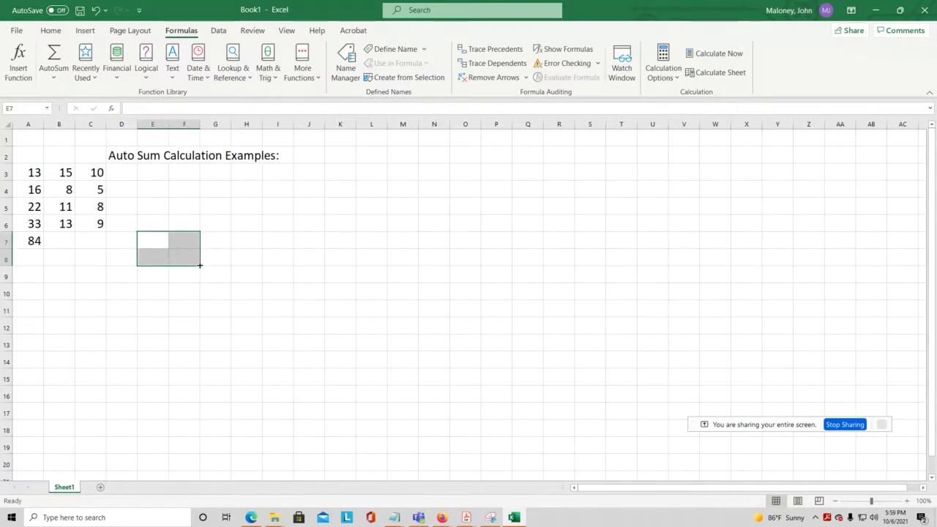
click(191, 219)
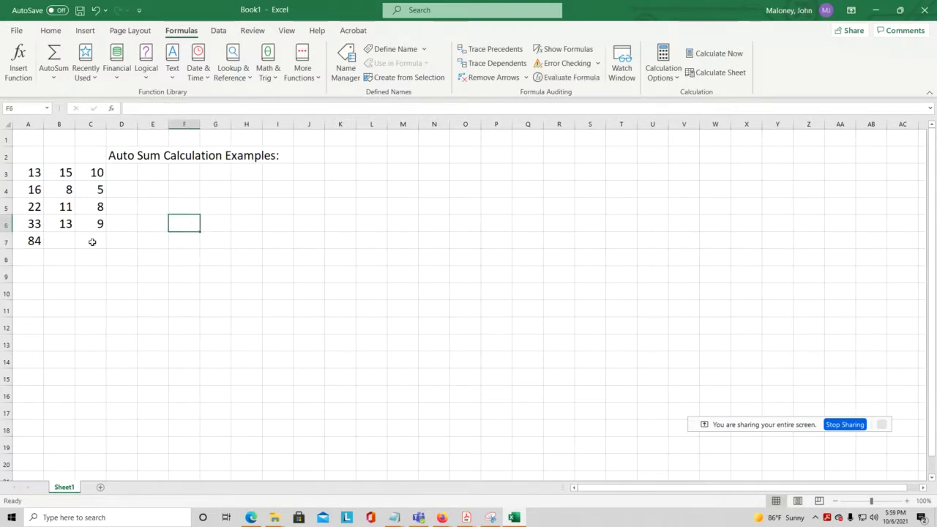
- Fill the SUM formula in A7 across through C7 to total the second and third columns
click(40, 240)
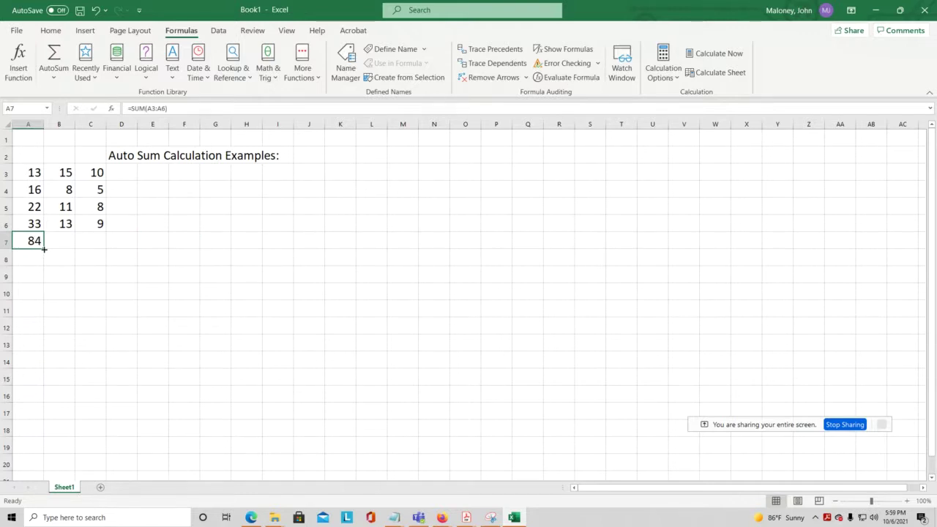
drag(44, 250, 72, 248)
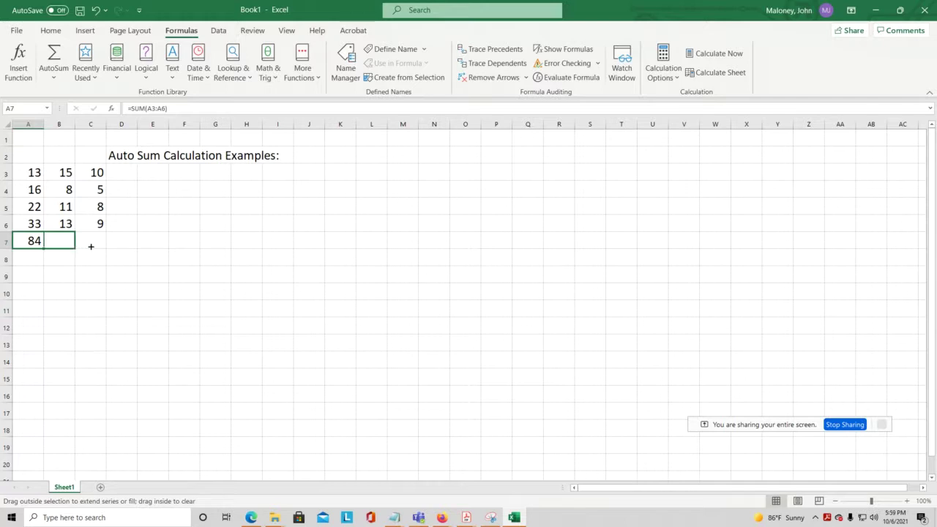
drag(90, 247, 102, 246)
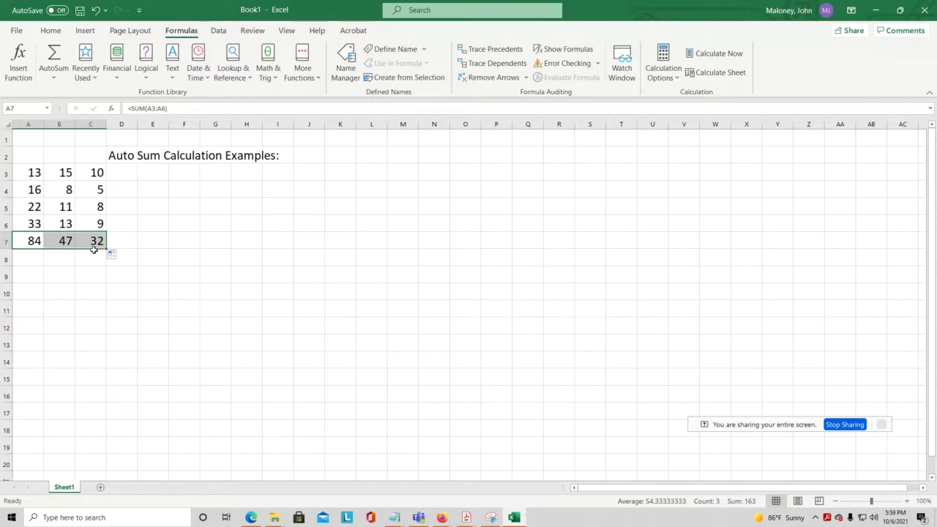
- Clear the totals in A7:C7 and calculate the average of A3:A6 in A7 with AutoSum's Average function
key(Delete)
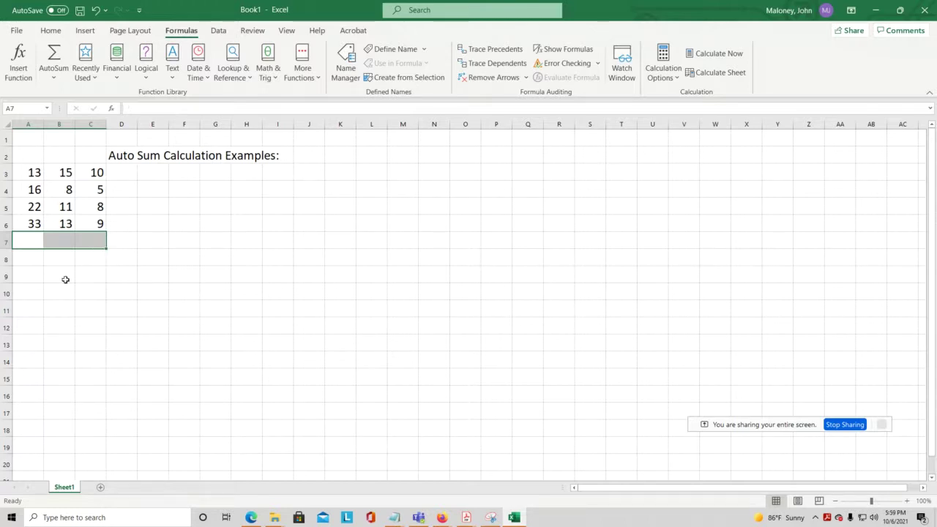
click(37, 240)
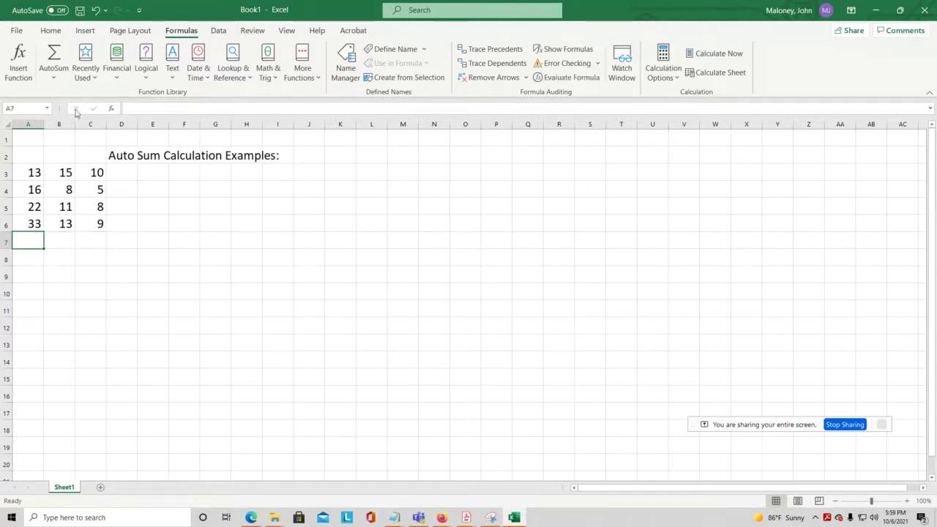
click(61, 79)
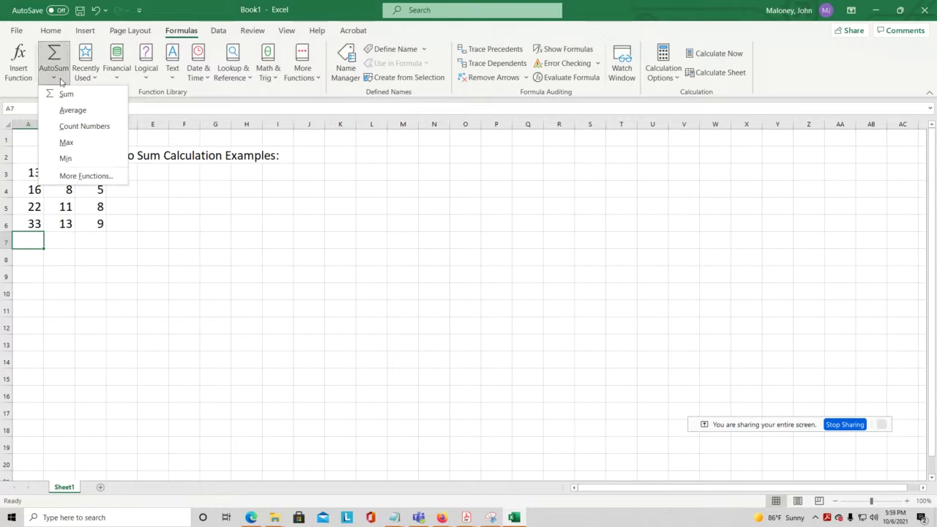
click(34, 177)
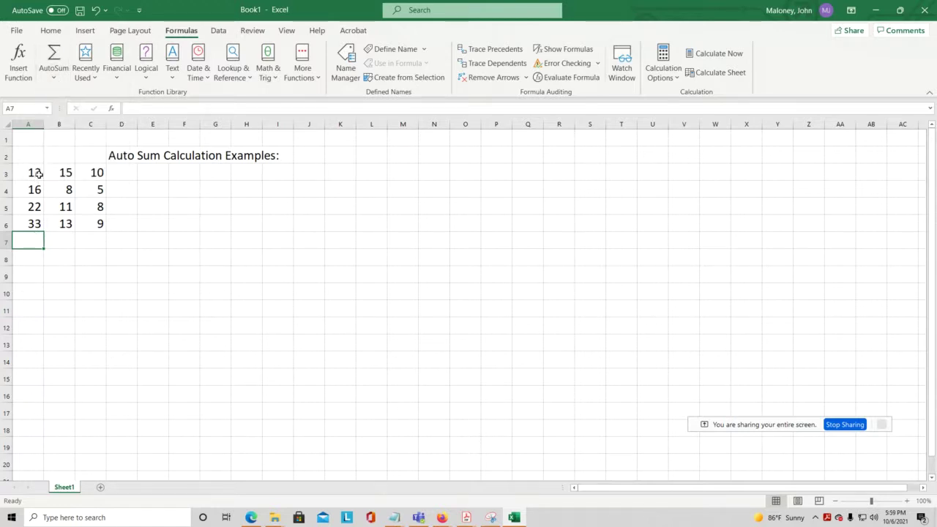
drag(38, 172, 37, 226)
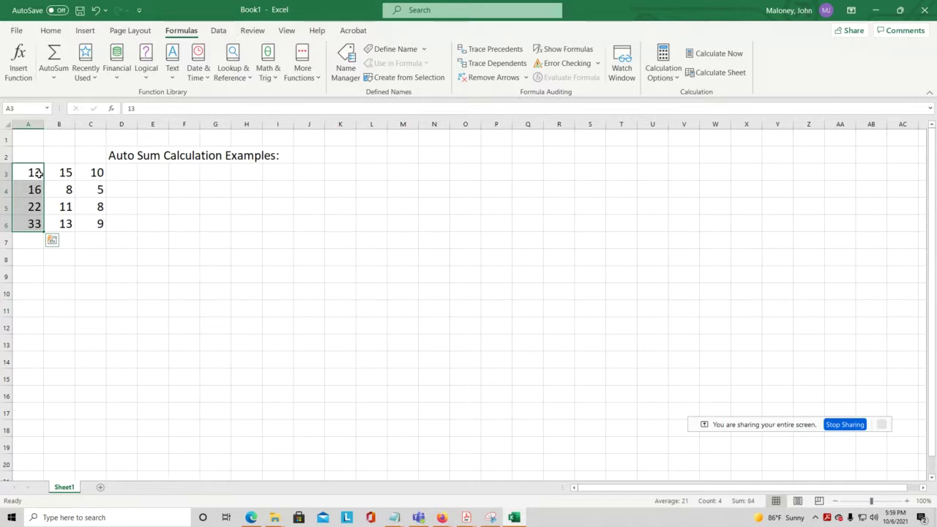
click(30, 243)
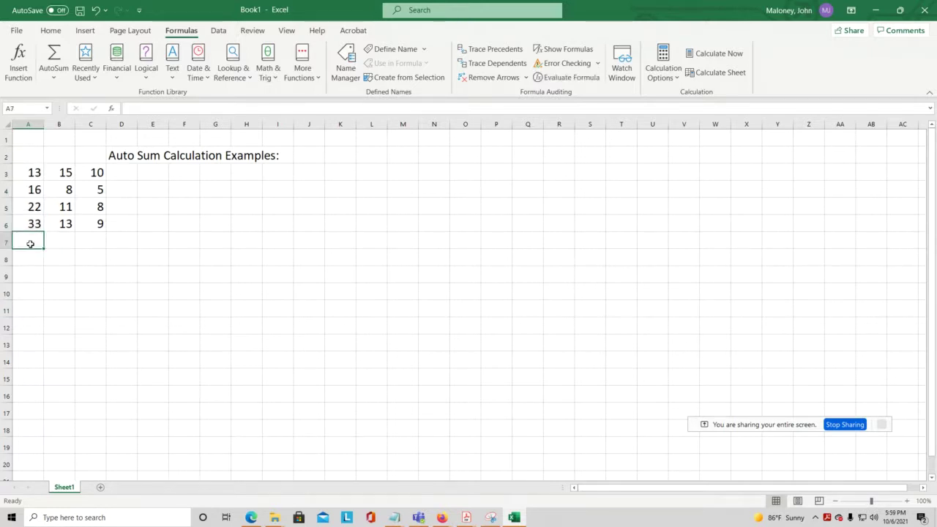
click(60, 82)
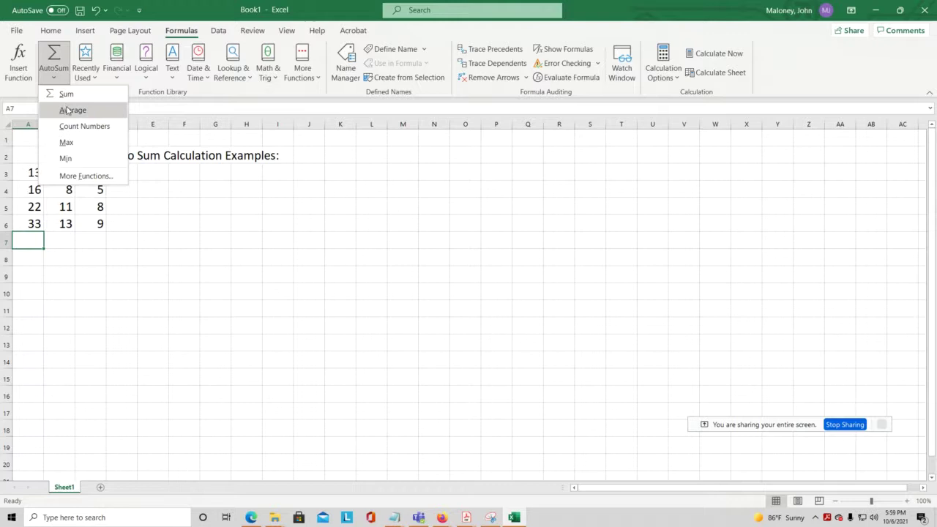
click(73, 110)
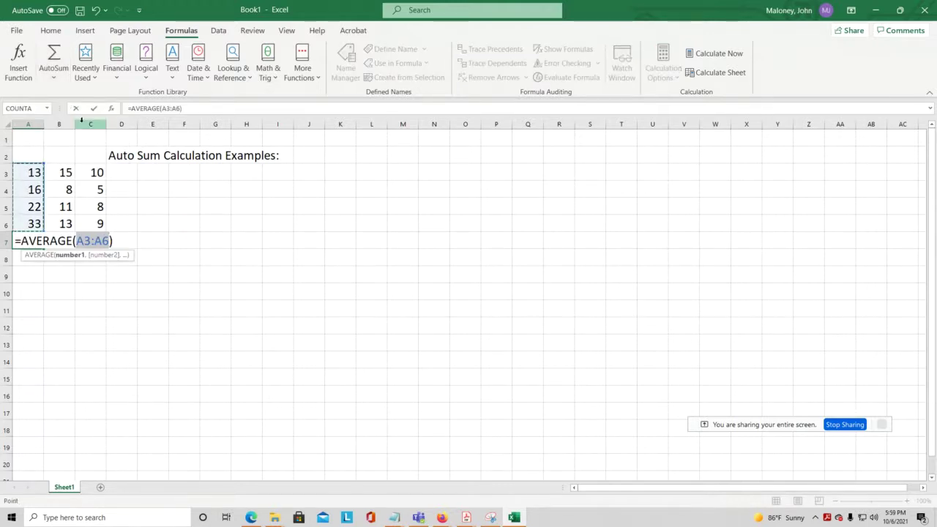
key(Return)
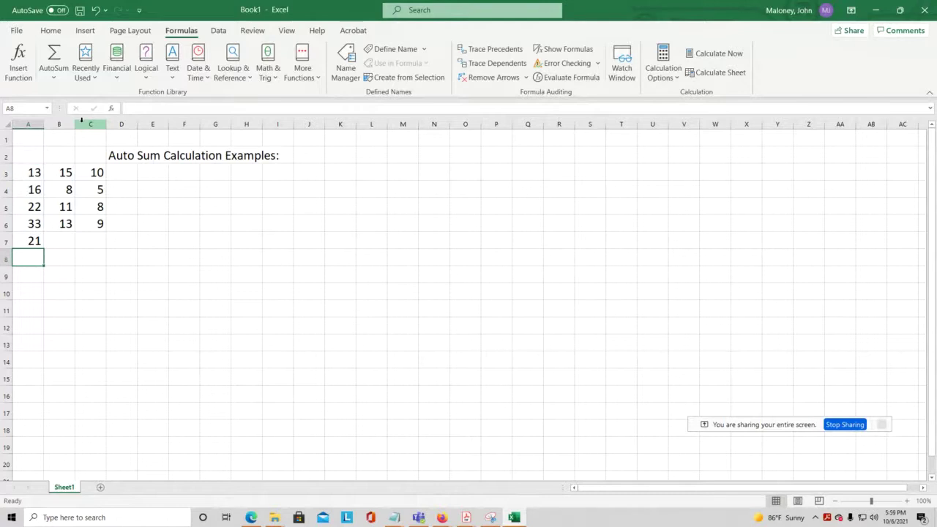
- Clear the average from A7, find the maximum of A3:A6 there with AutoSum's Max function, and review the formula and its source numbers
key(Up)
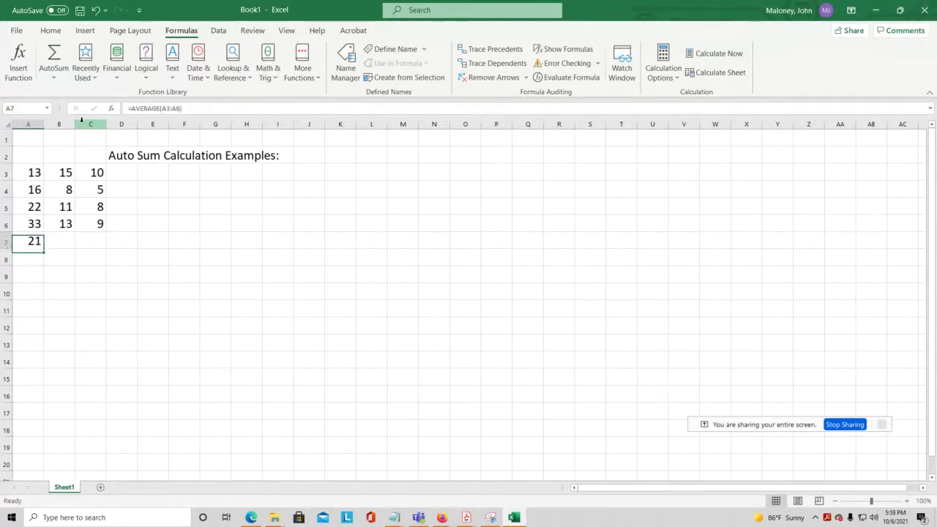
key(Delete)
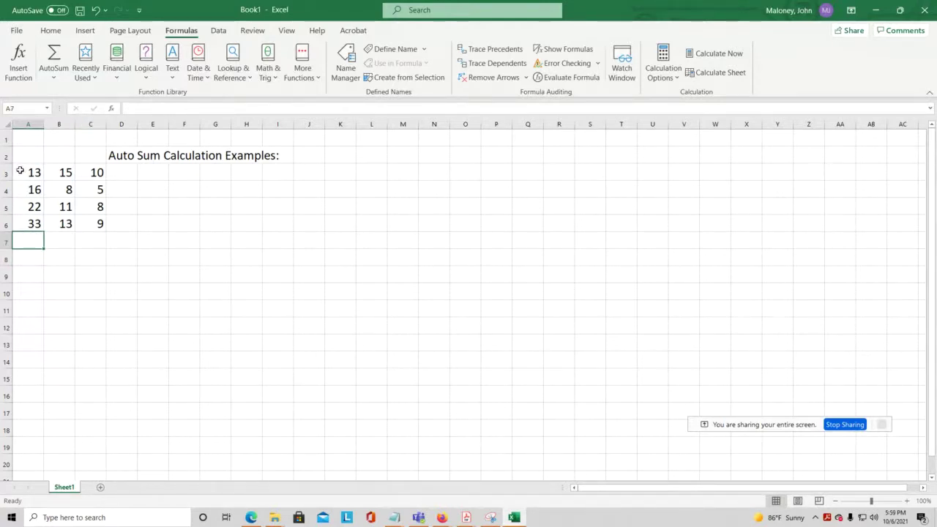
click(54, 78)
click(67, 142)
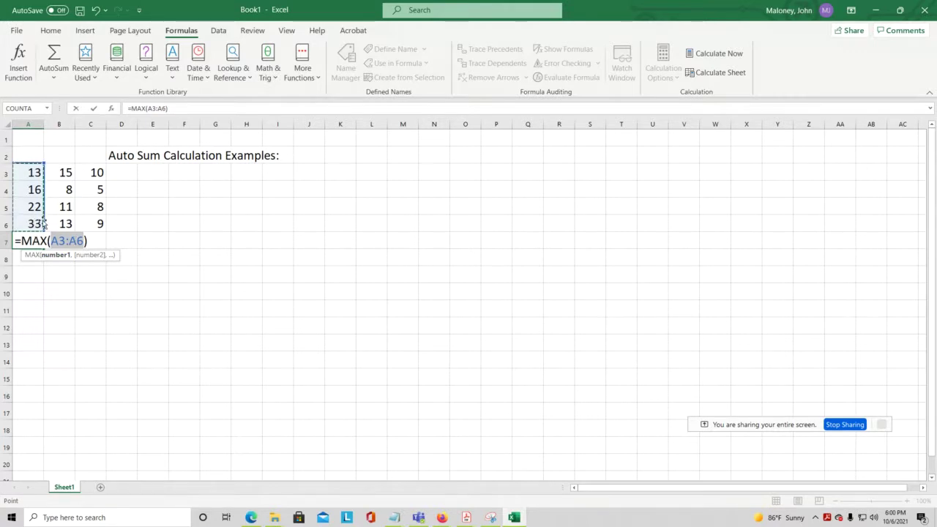
key(Return)
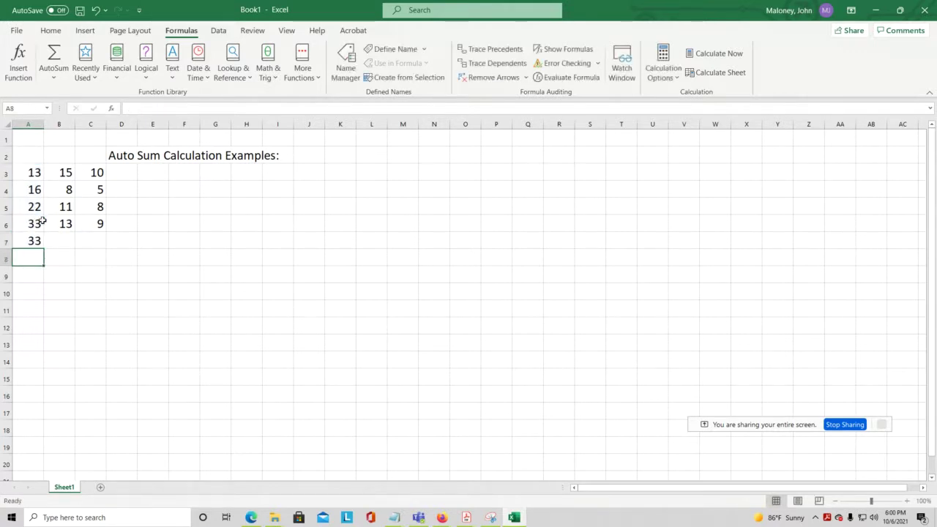
click(28, 244)
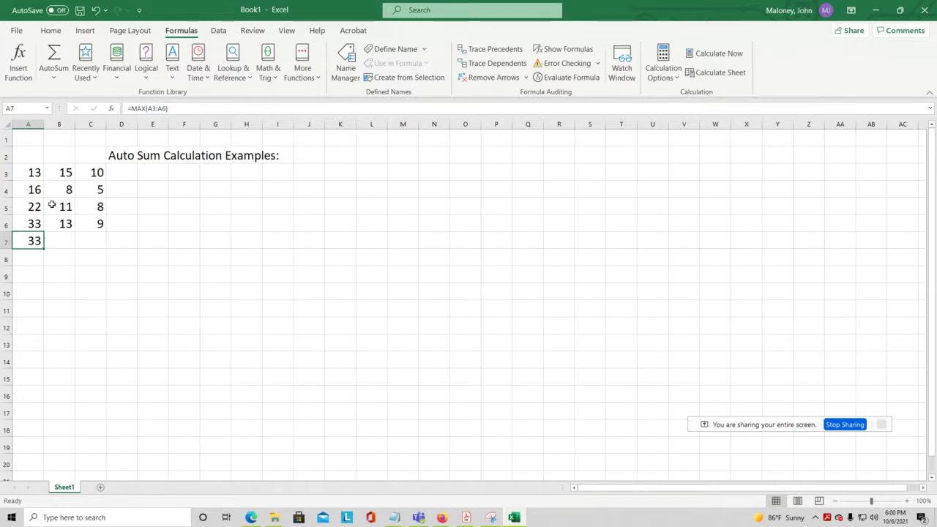
drag(35, 174, 35, 218)
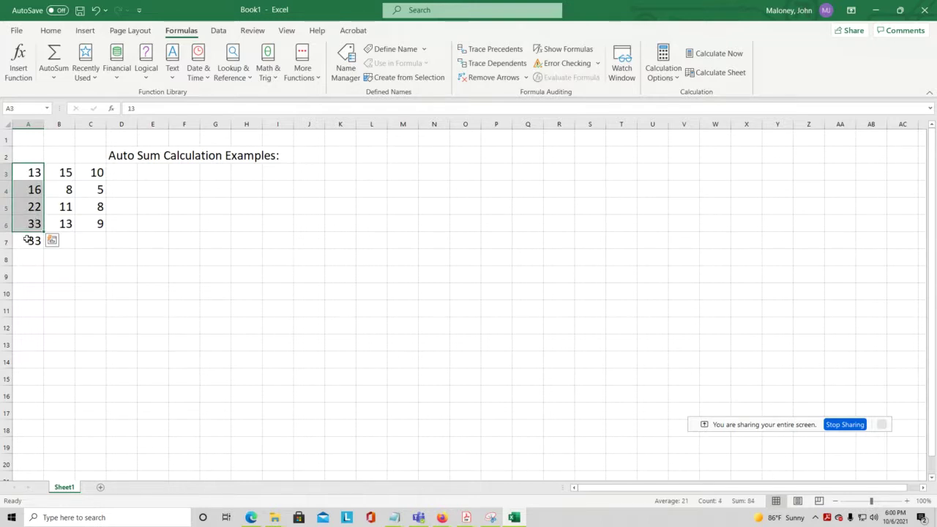
- Replace the formula in A7 with AutoSum's Min function over A3:A6 and review it against the column's numbers
click(28, 241)
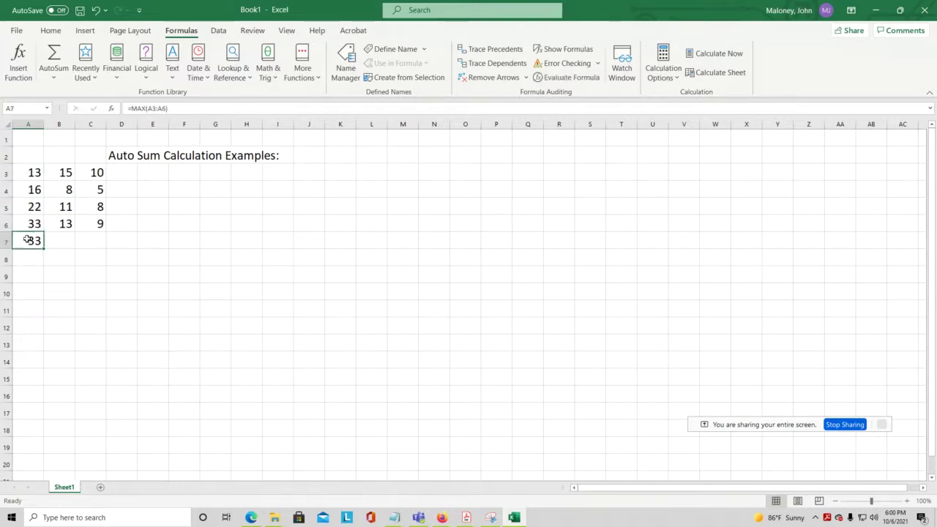
click(54, 76)
click(65, 158)
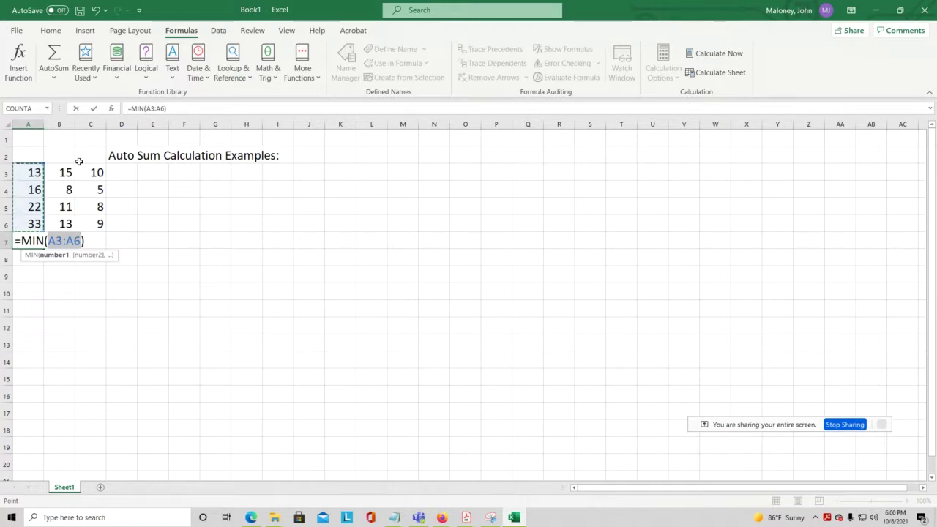
key(Return)
click(28, 236)
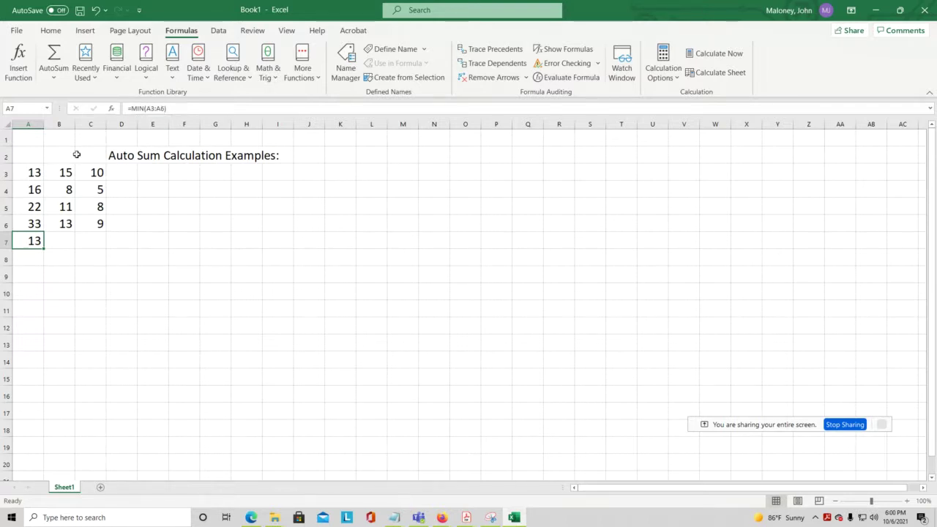
drag(38, 171, 35, 224)
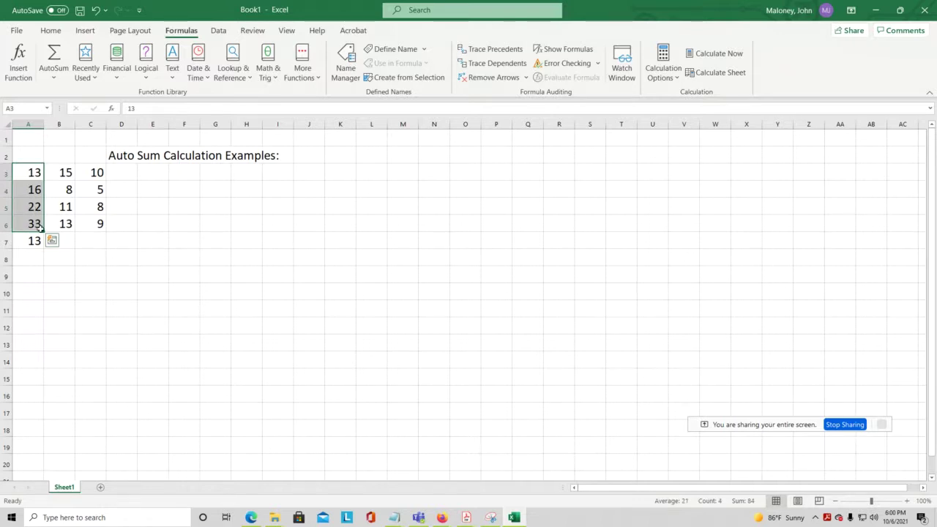
- Demonstrate a long column by selecting A3 down to A72, and examine the AutoSum functions available for A73 below it
drag(35, 174, 31, 493)
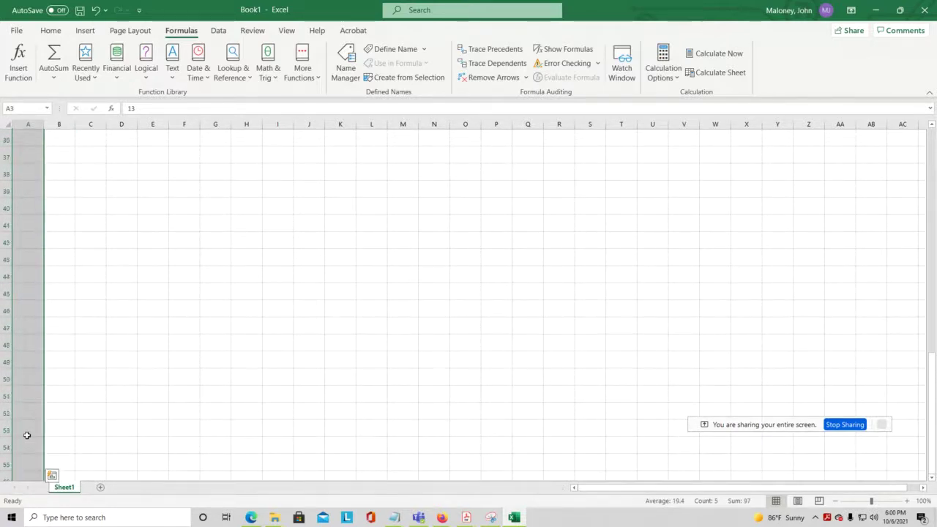
scroll(25, 424, up, 15)
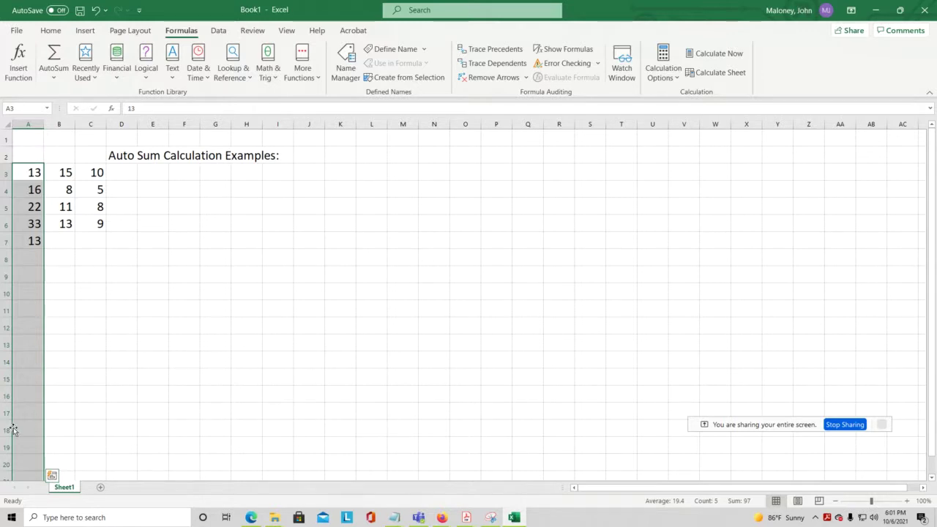
click(31, 172)
drag(30, 173, 40, 471)
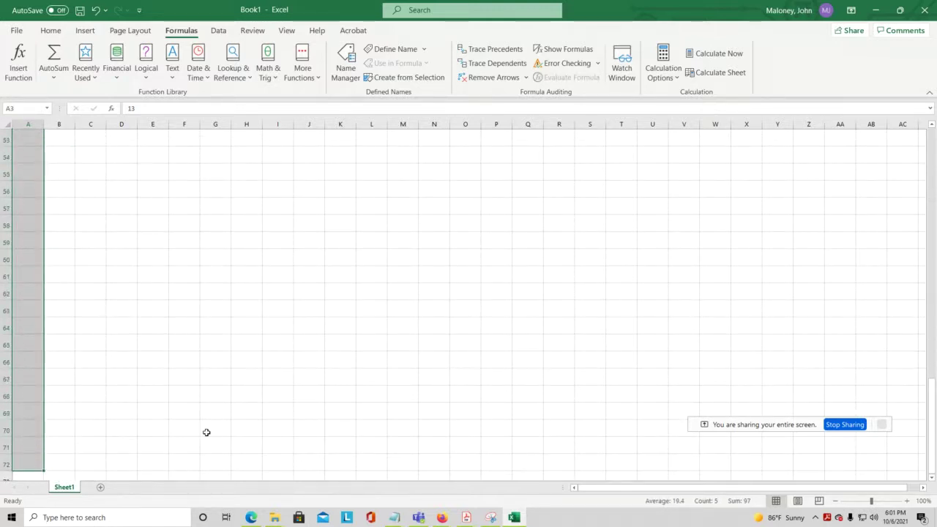
scroll(205, 432, down, 1)
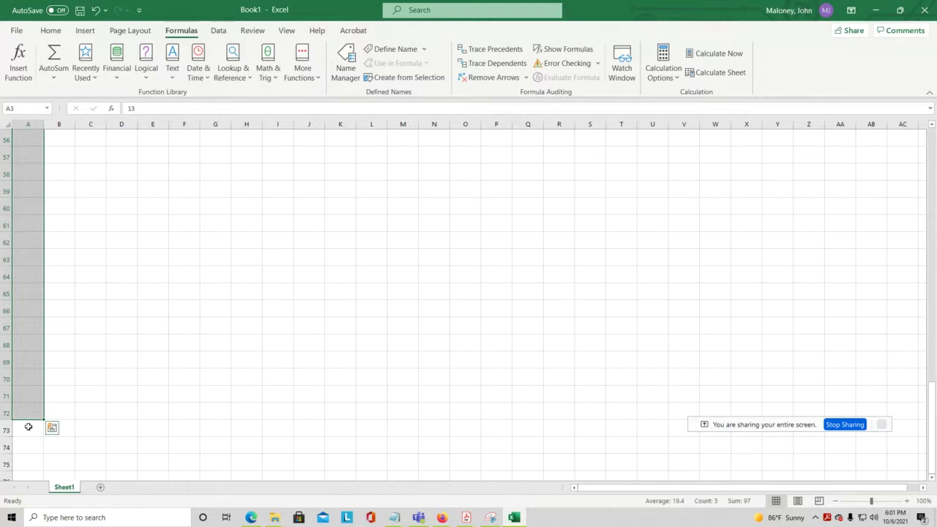
click(27, 427)
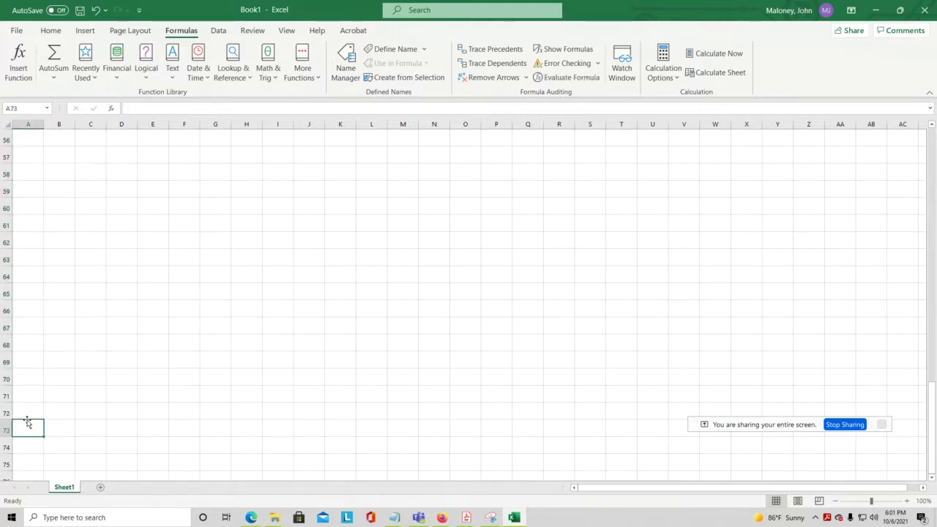
click(54, 79)
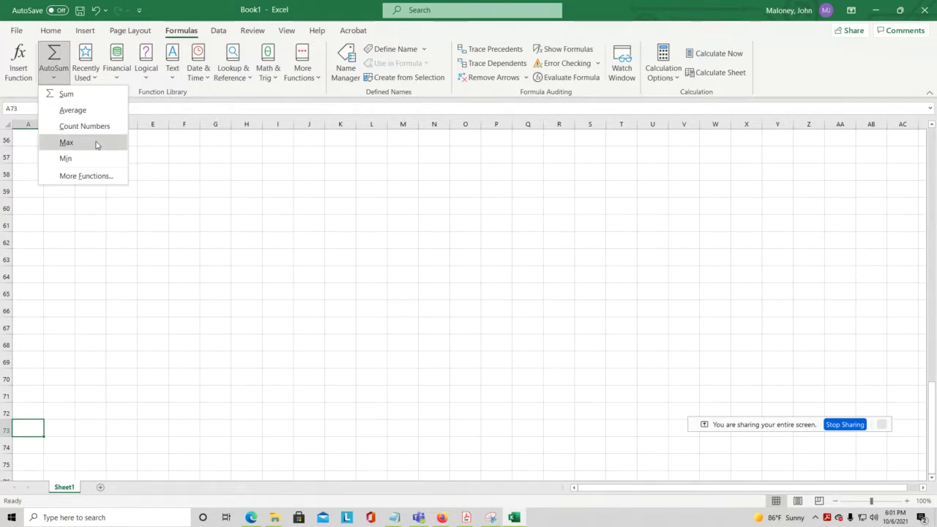
key(Escape)
scroll(147, 253, up, 18)
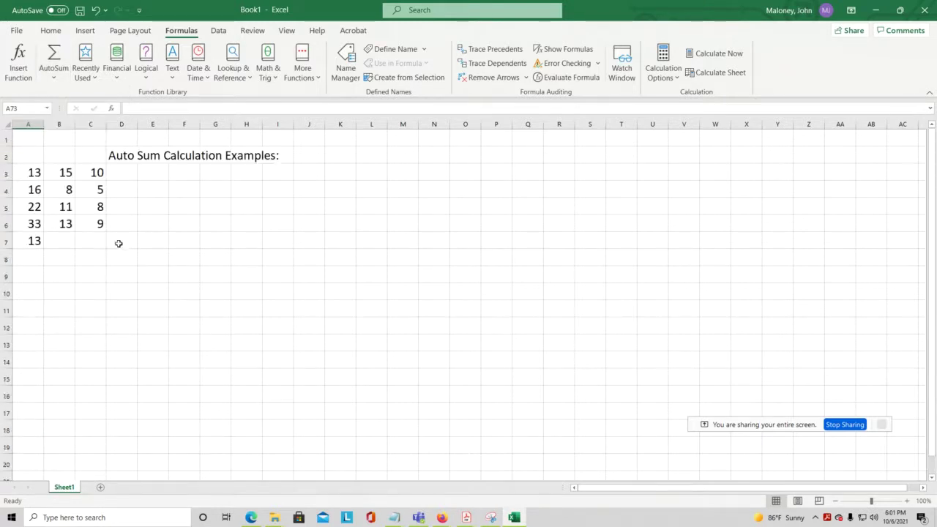
- Replace the formula in A7 with AutoSum's Count Numbers function over A3:A6
click(40, 243)
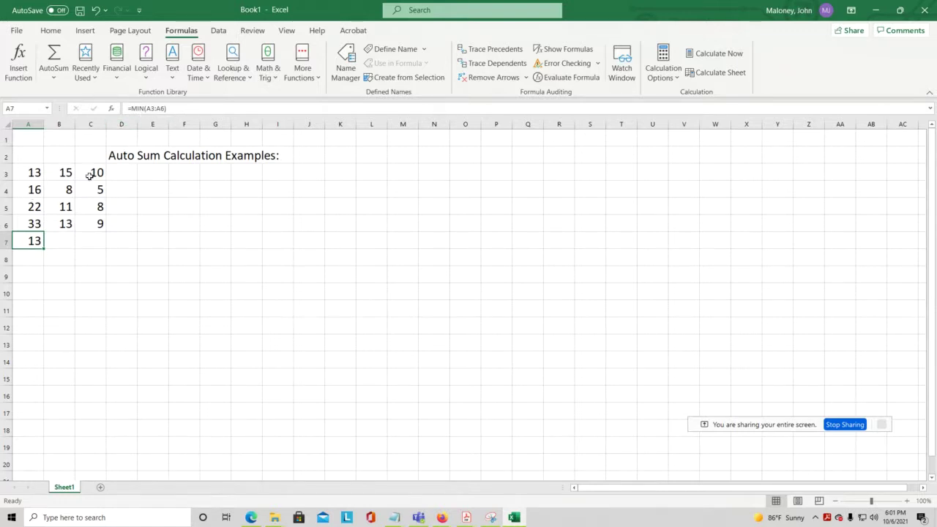
click(53, 73)
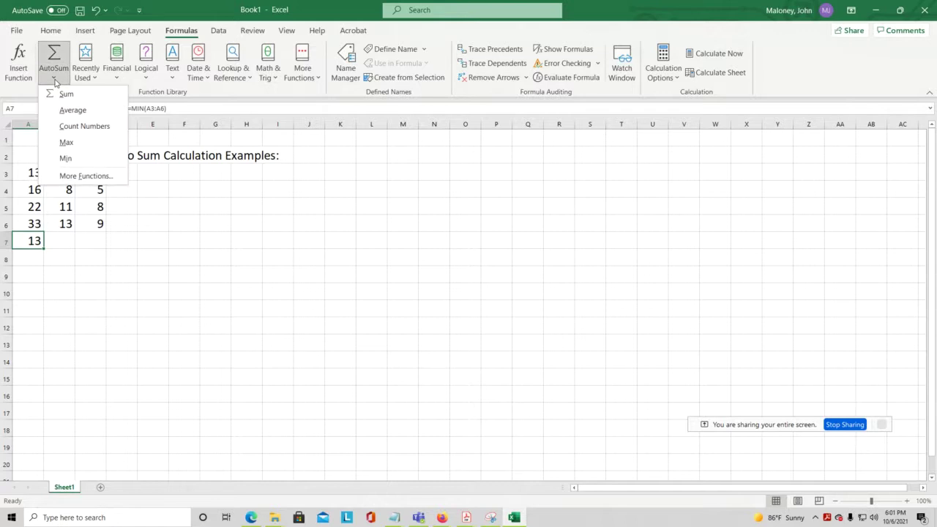
click(79, 127)
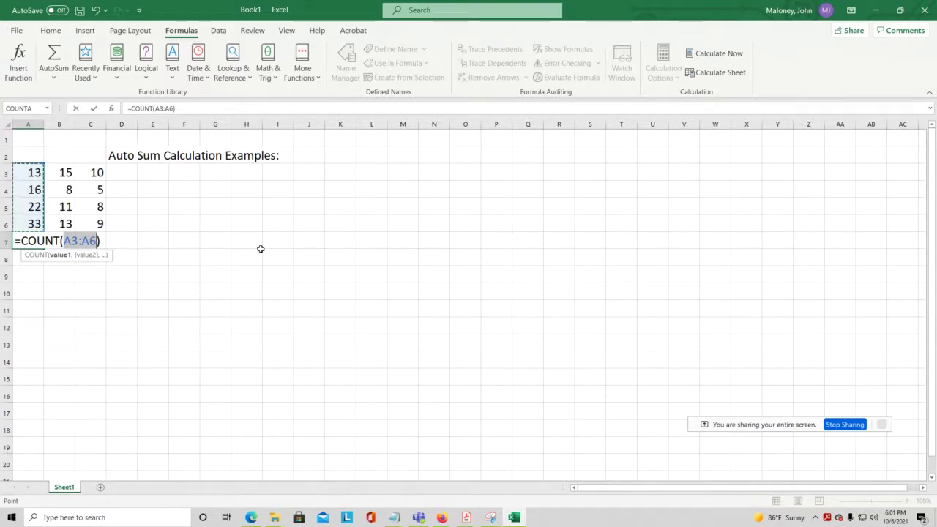
key(Return)
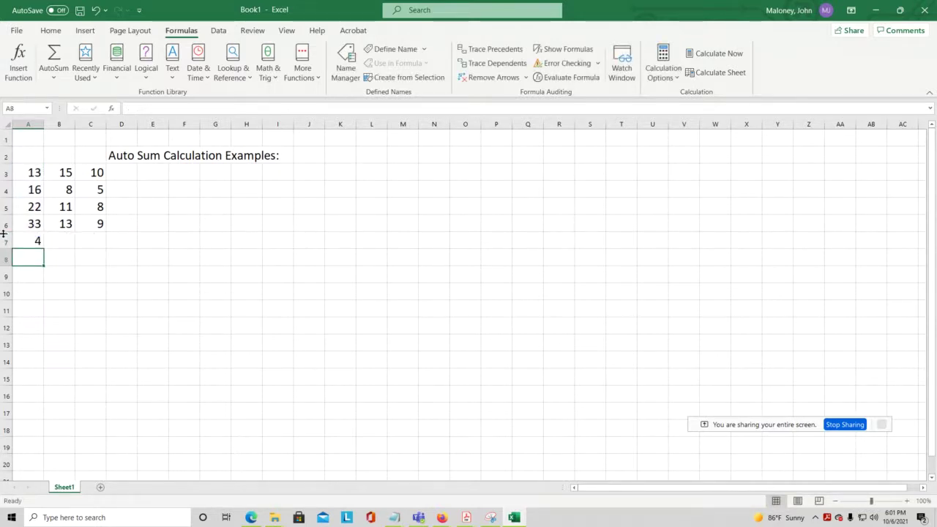
click(33, 242)
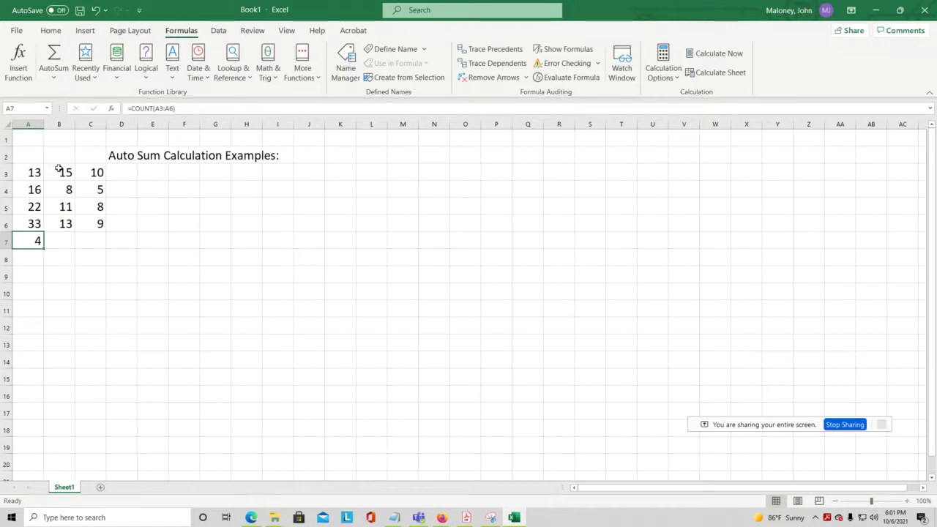
- Compare the numbers in columns B and C, fill the count formula from A7 across to C7, and review the formula in A7
drag(64, 172, 66, 208)
drag(93, 172, 96, 224)
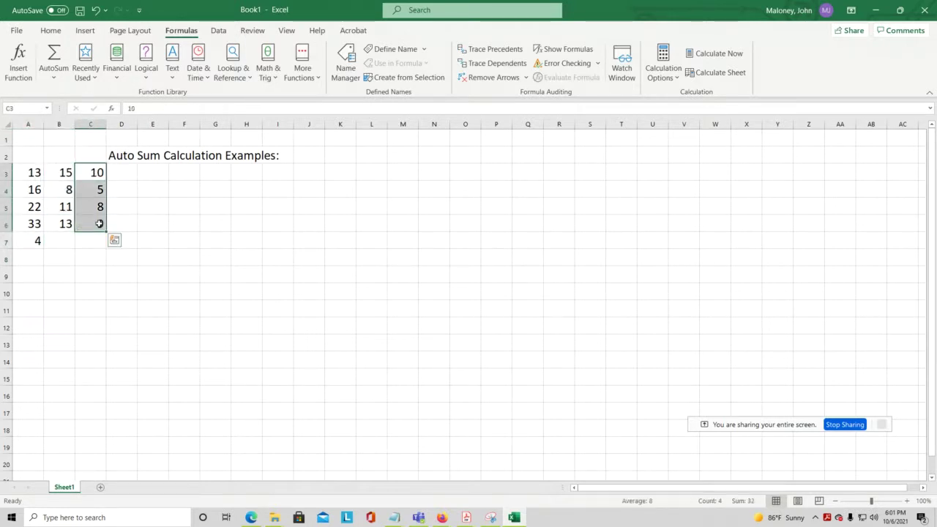
click(42, 243)
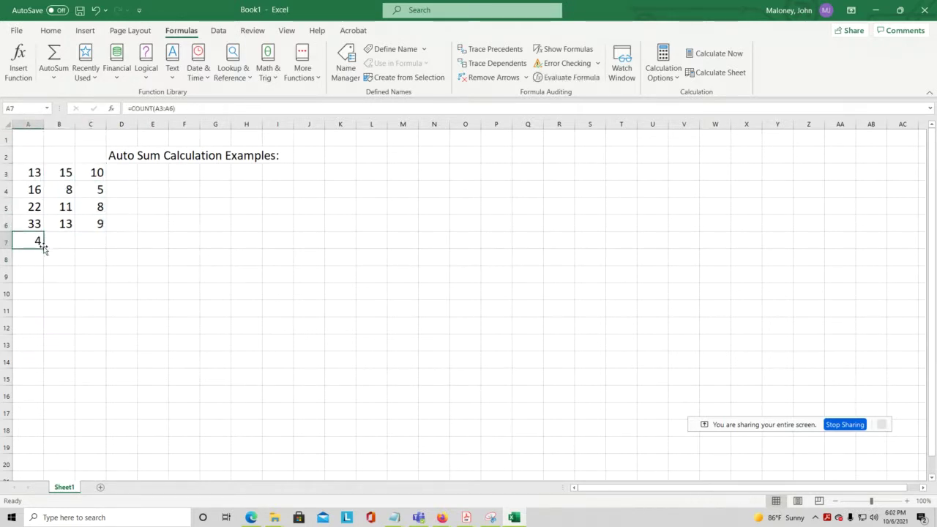
drag(44, 249, 104, 253)
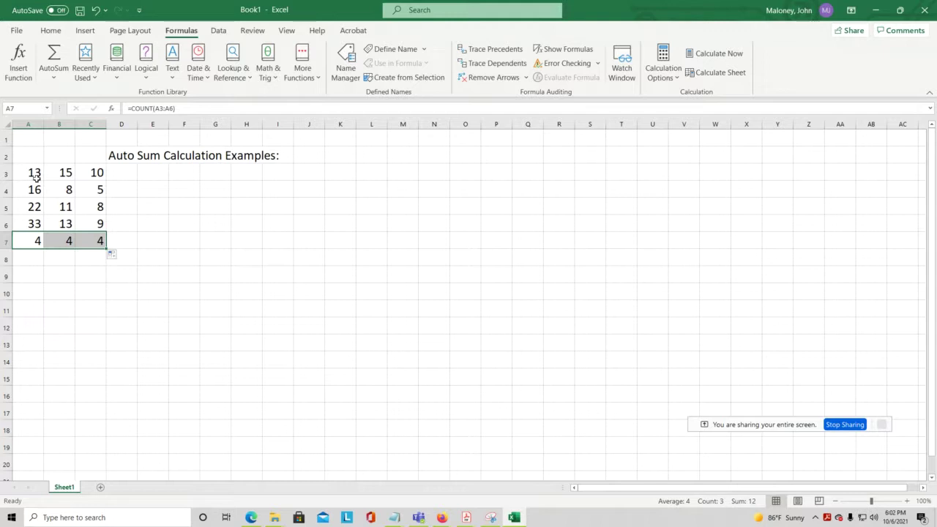
click(38, 270)
click(37, 241)
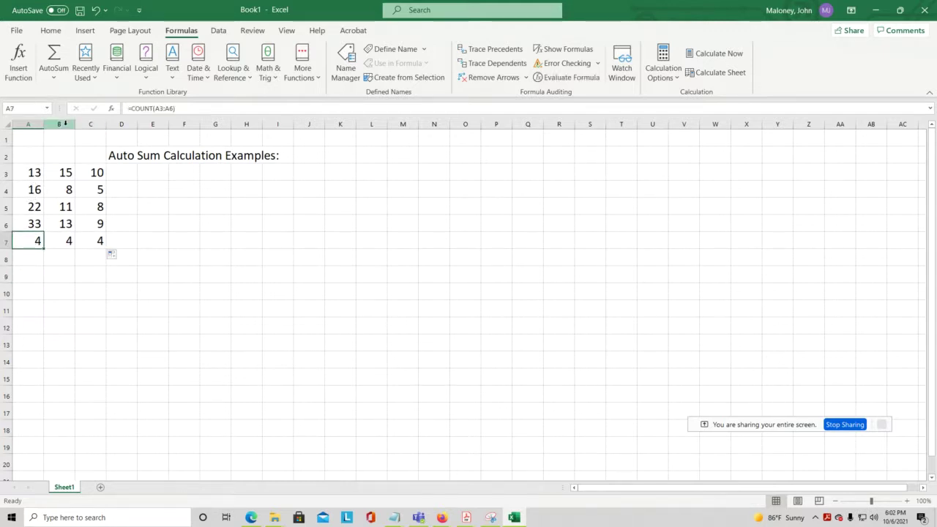
- Try twice to average all three columns at once by applying AutoSum's Average function to A7:C7, clearing D7 after each attempt
drag(28, 242, 93, 239)
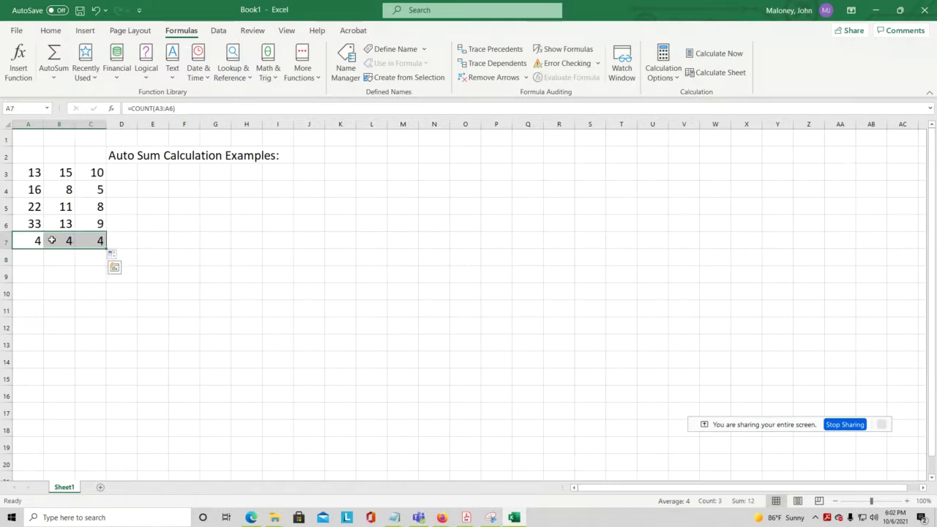
click(64, 80)
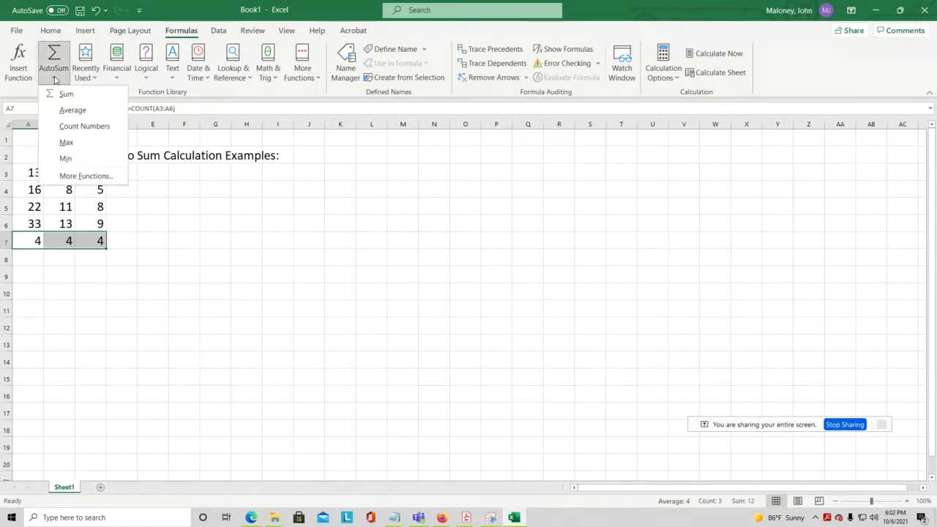
click(76, 113)
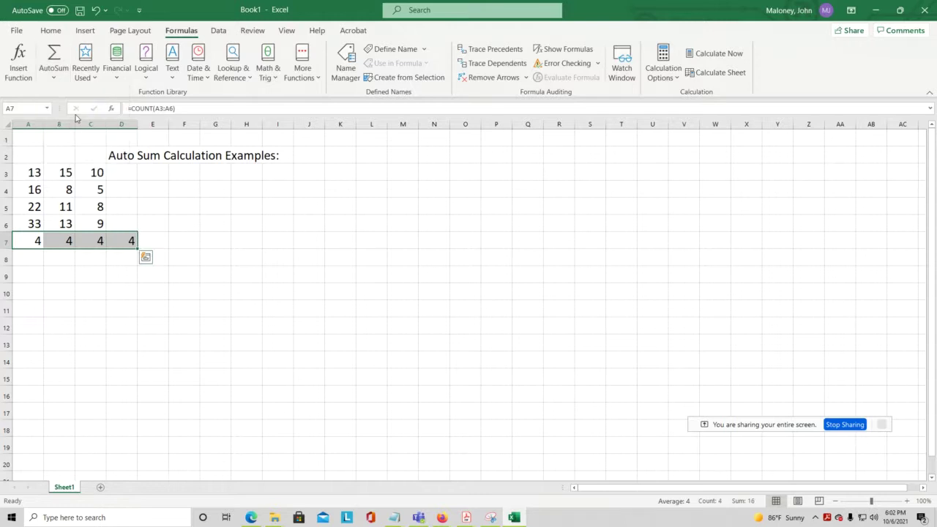
click(66, 265)
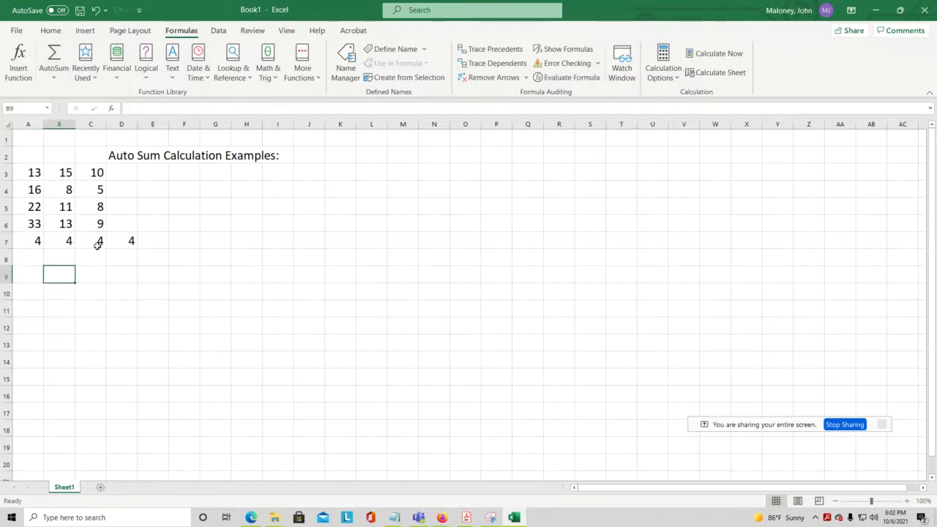
click(118, 241)
key(Delete)
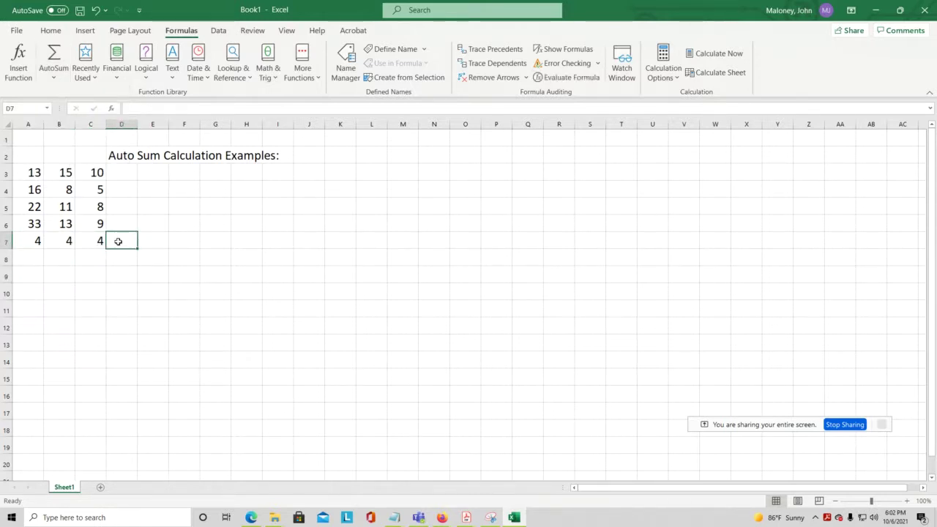
drag(30, 244, 87, 243)
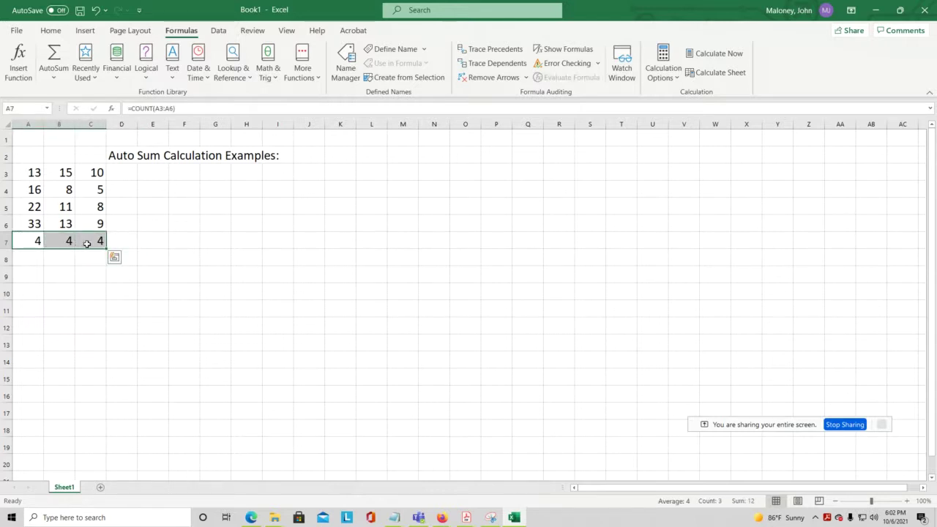
click(55, 79)
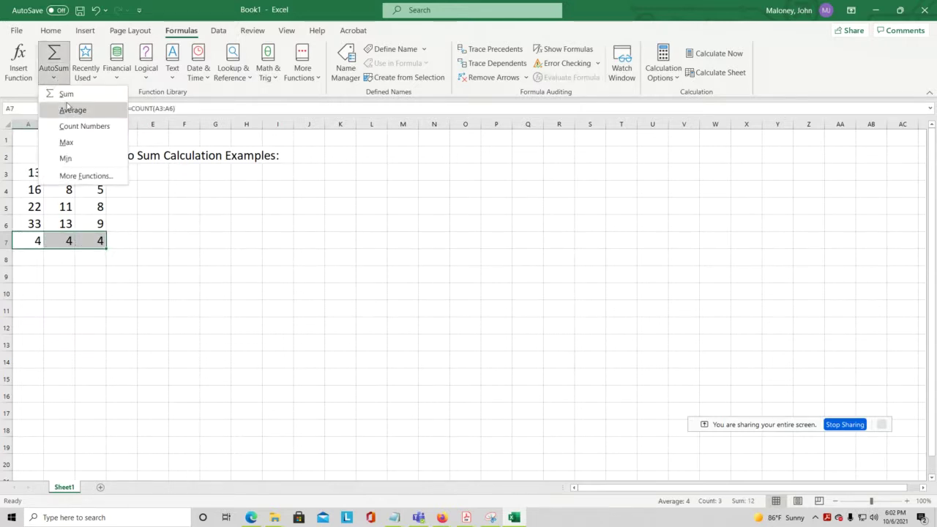
click(72, 110)
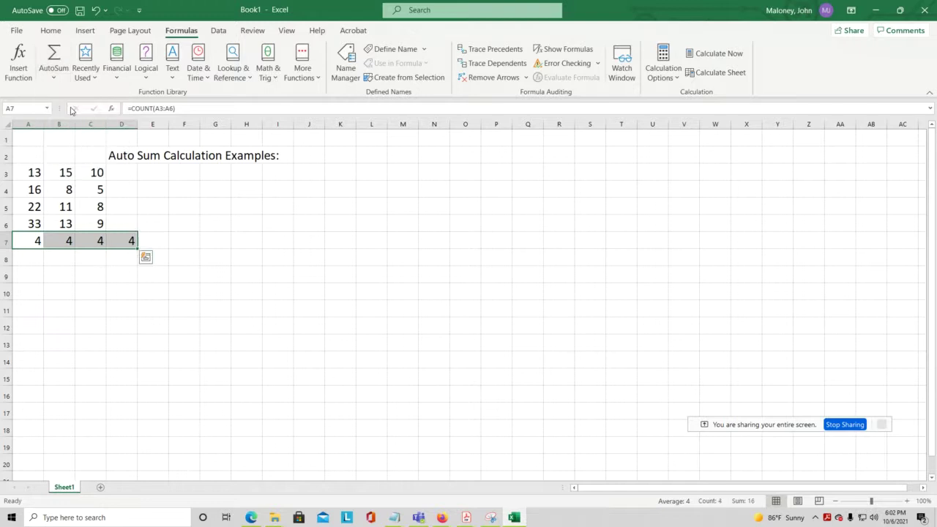
click(120, 242)
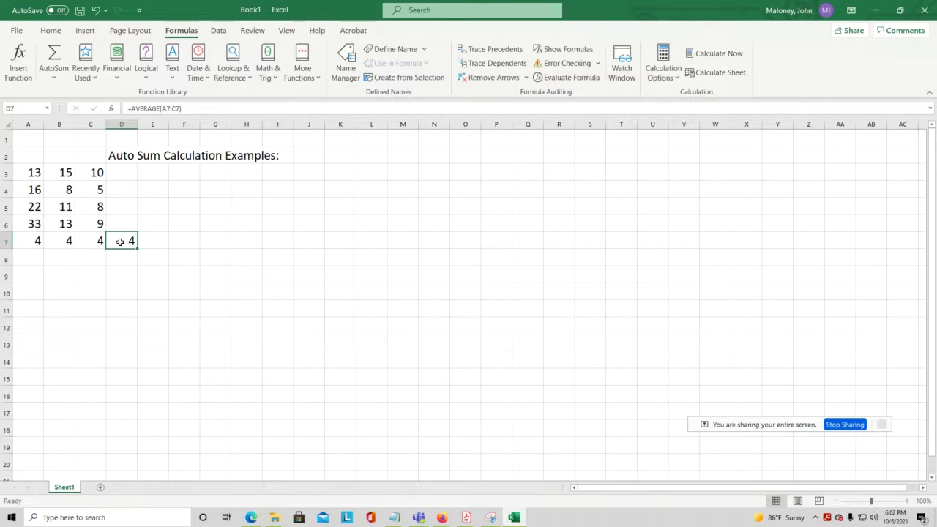
key(Delete)
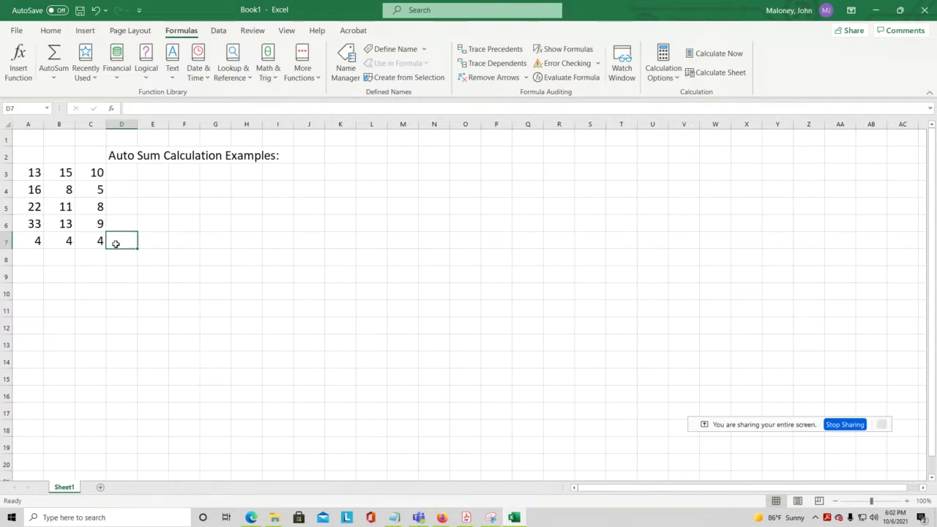
- Replace the count in A7 with AutoSum's Average function over A3:A6 and compare it with the other cells in row 7
click(35, 241)
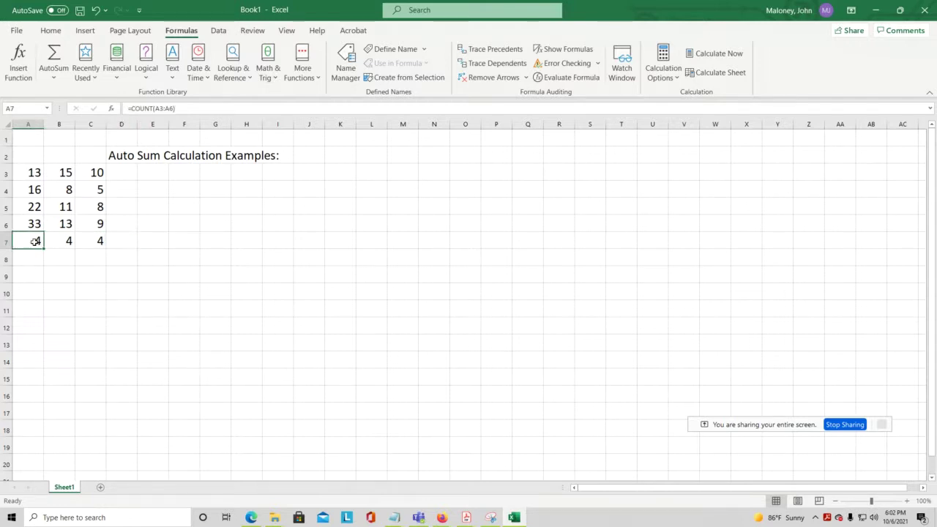
click(54, 77)
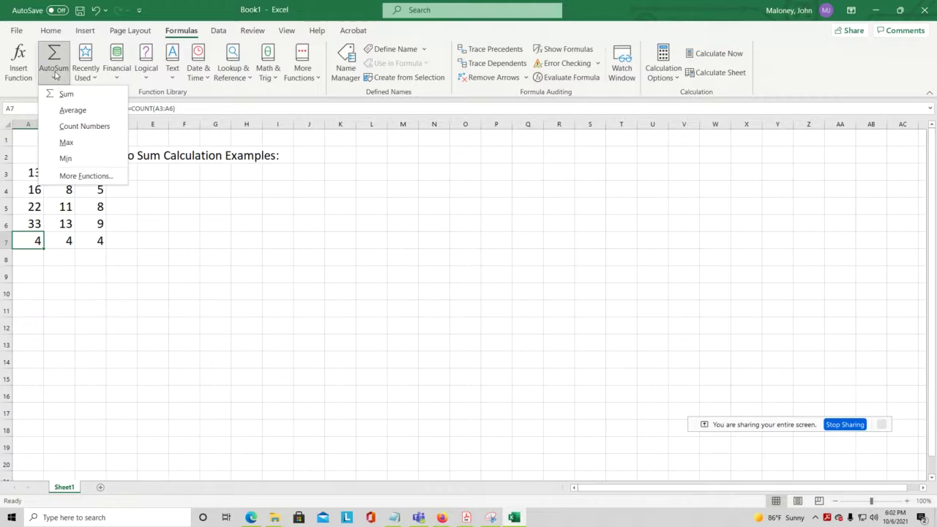
click(71, 108)
key(Return)
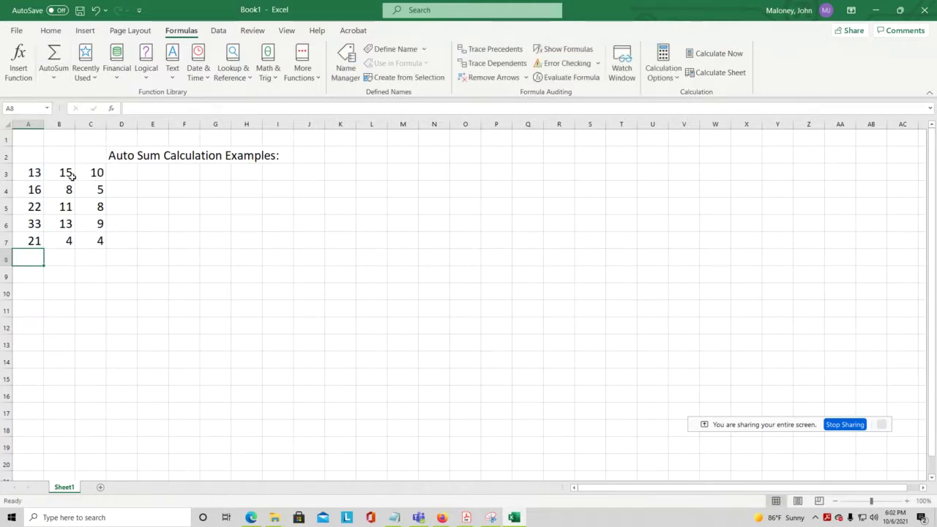
drag(69, 174, 83, 251)
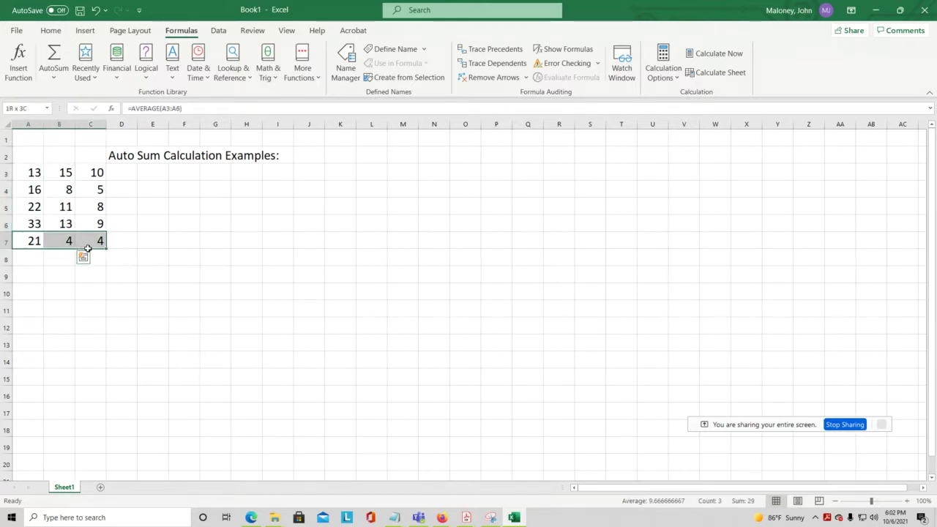
click(37, 241)
- Clear the count from B7 and calculate the average of B3:B6 there with AutoSum's Average function
click(63, 241)
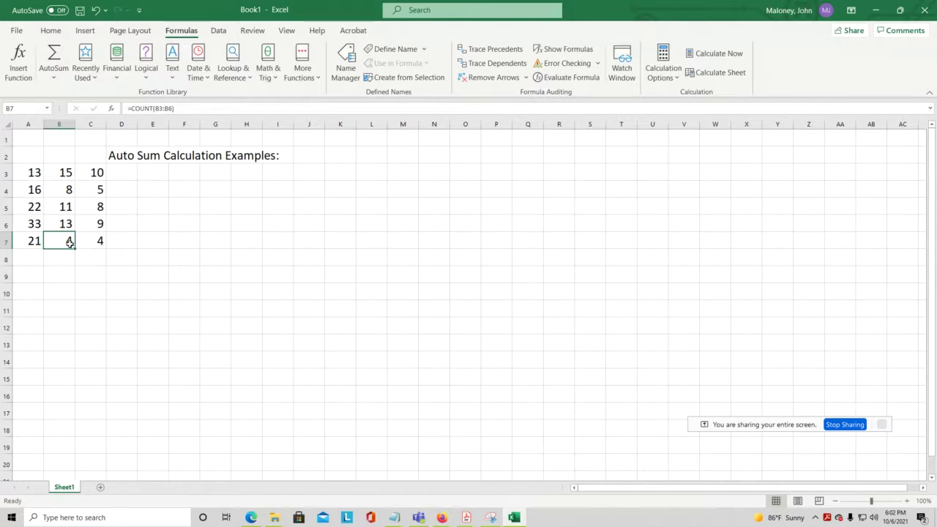
key(Delete)
click(55, 78)
click(73, 109)
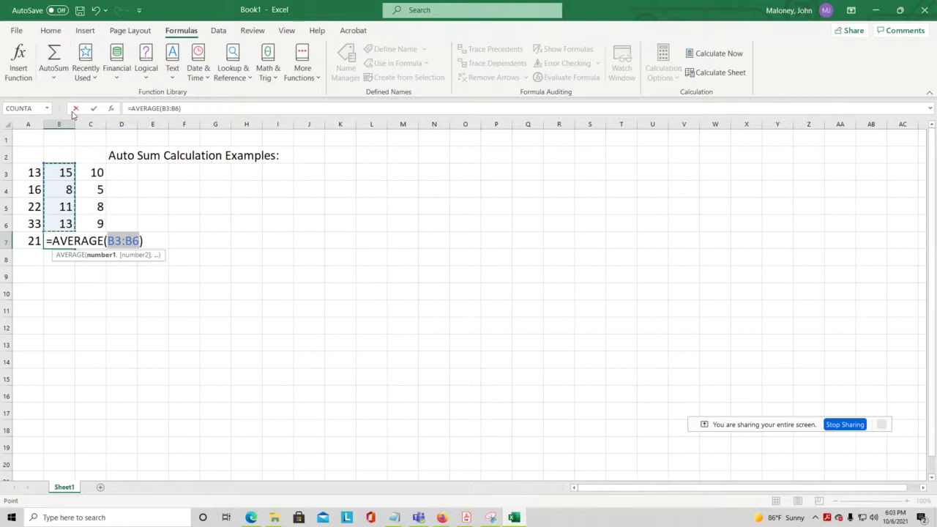
key(Return)
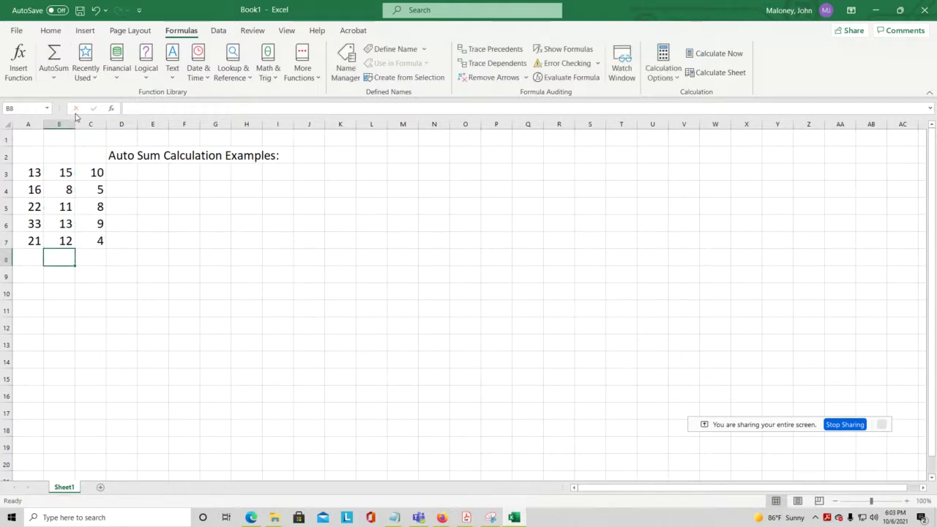
- Widen column B enough to show the average in B7 with all its decimals
mouse_move(75, 124)
mouse_down()
mouse_move(105, 132)
mouse_move(76, 124)
mouse_up()
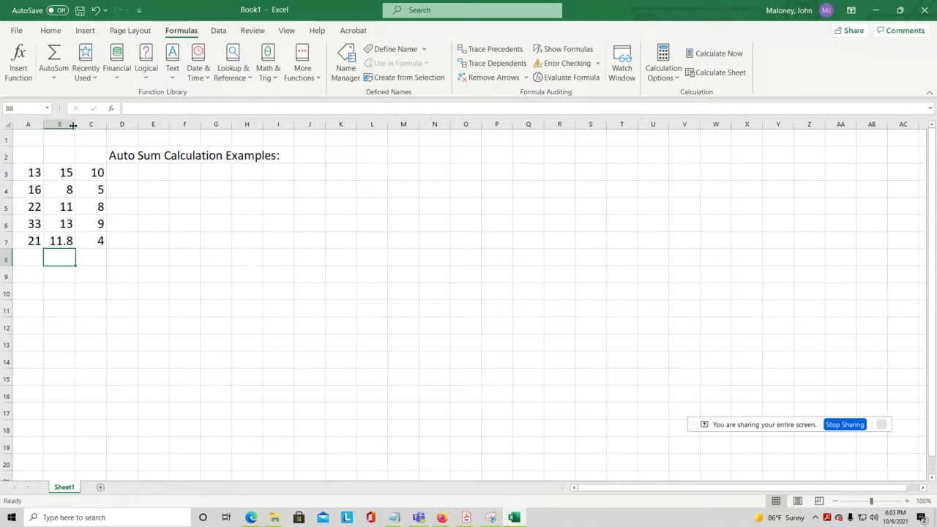
mouse_move(72, 125)
mouse_down()
mouse_move(87, 126)
mouse_move(76, 128)
mouse_up()
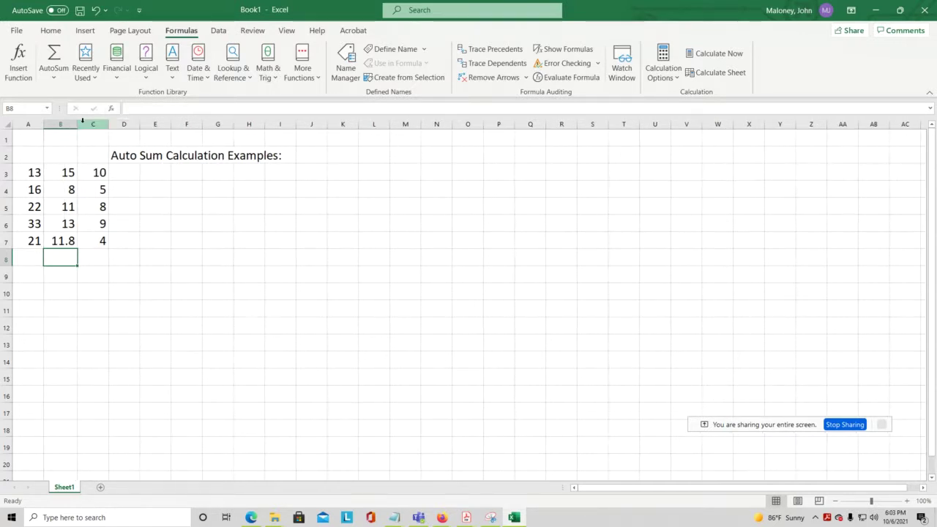
double_click(80, 124)
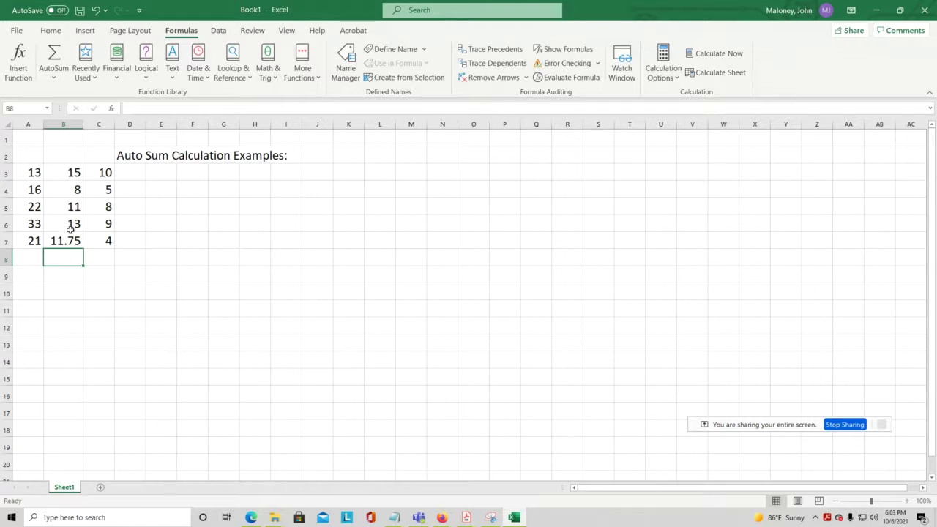
- Try averaging C3:C7 in C8 with AutoSum's Average function, check the cells it includes, and clear C8
click(102, 256)
click(53, 77)
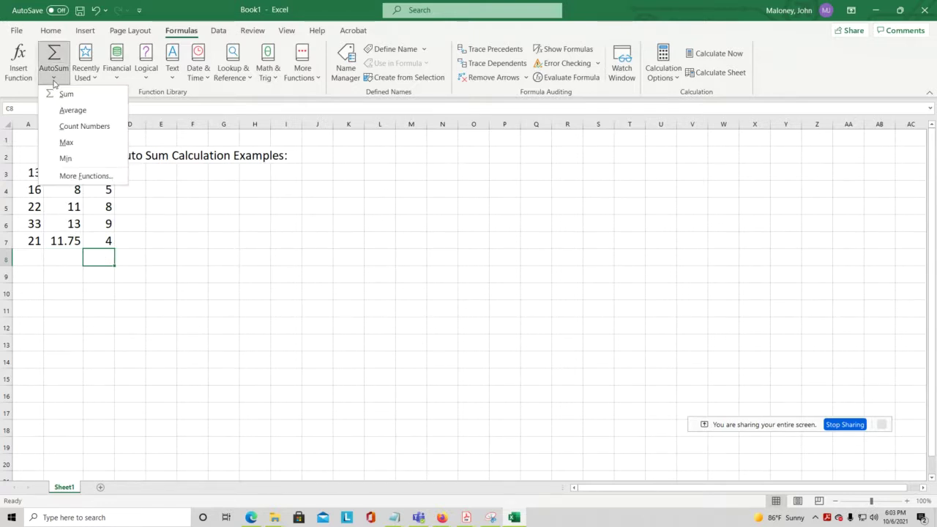
click(79, 110)
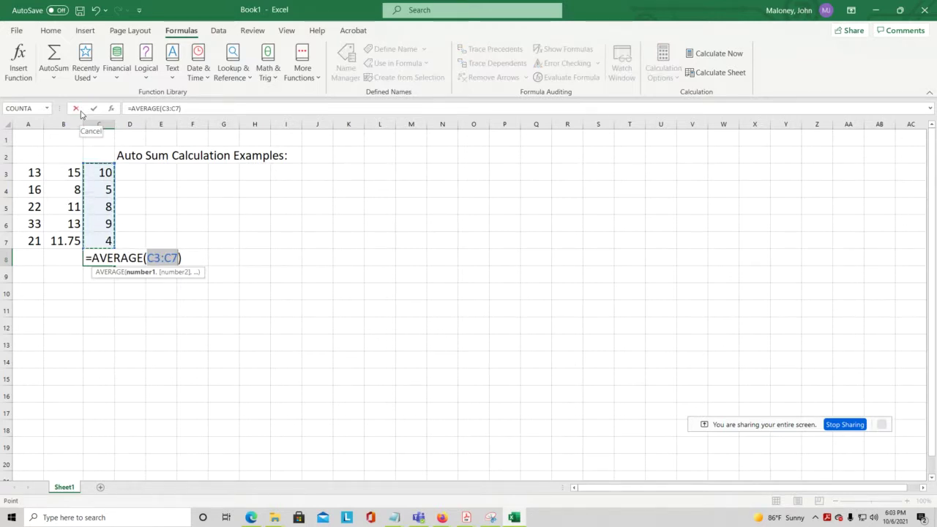
key(Return)
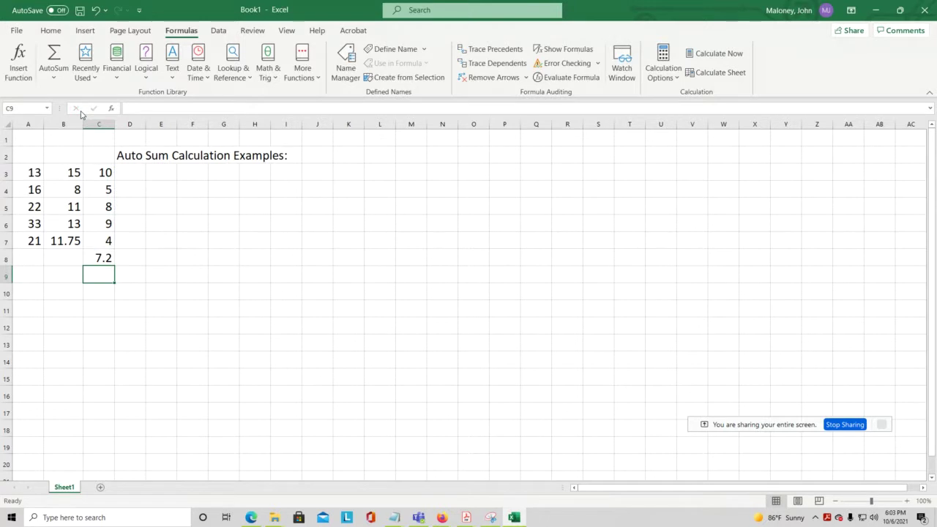
click(109, 173)
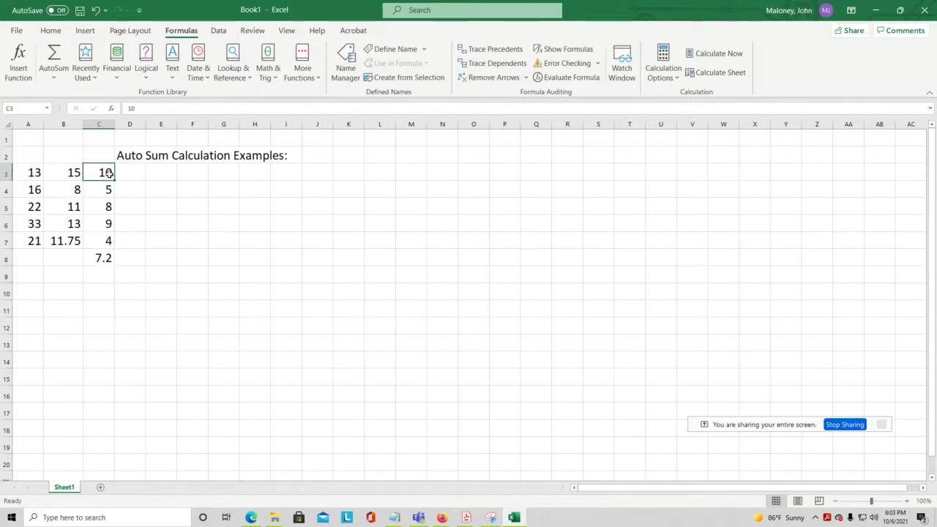
click(110, 240)
key(Down)
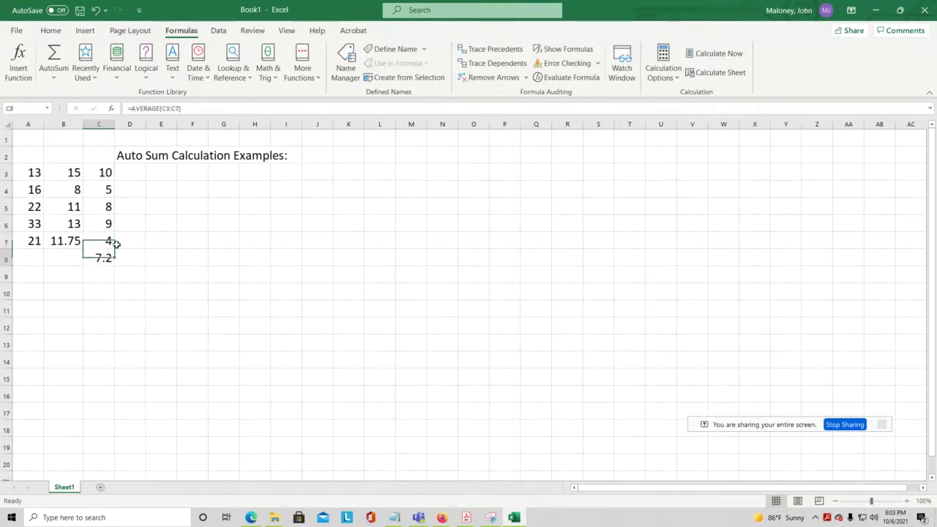
key(Delete)
key(Up)
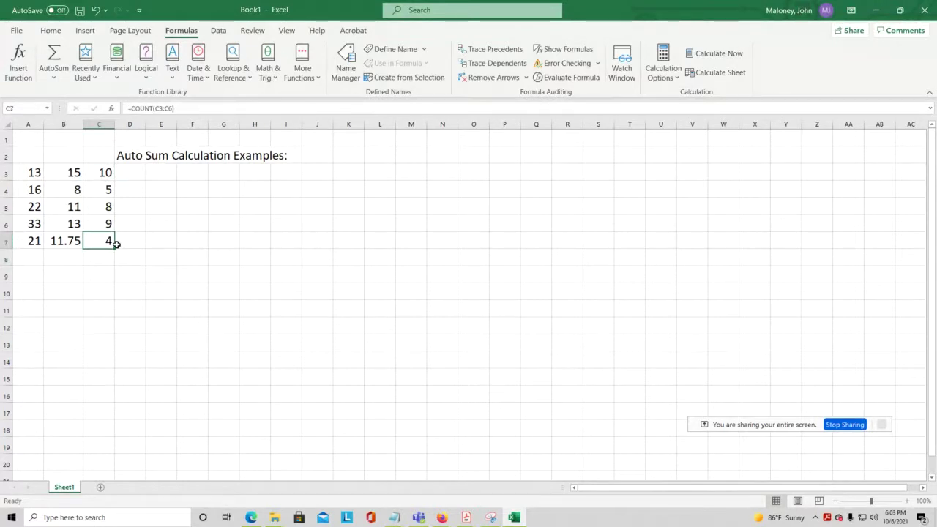
- Replace the count in C7 with AutoSum's Average function over C3:C6
key(Delete)
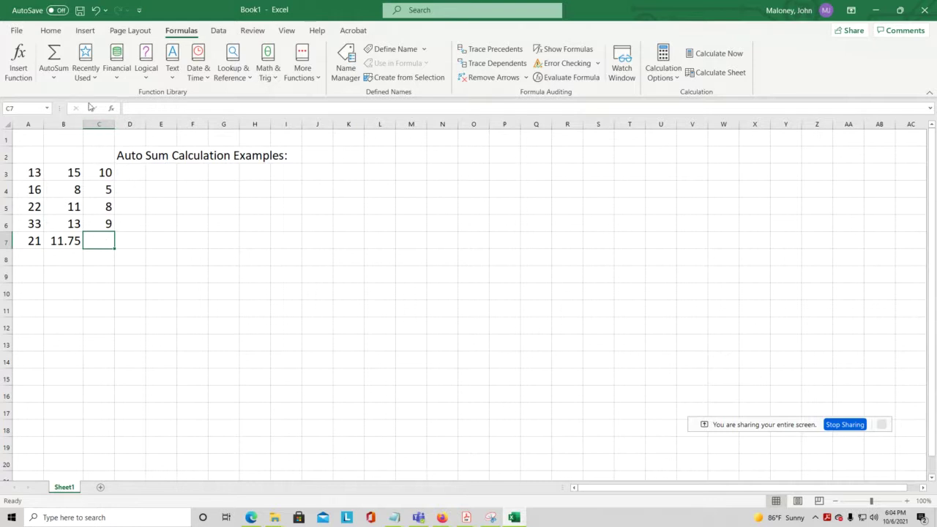
click(64, 79)
click(73, 107)
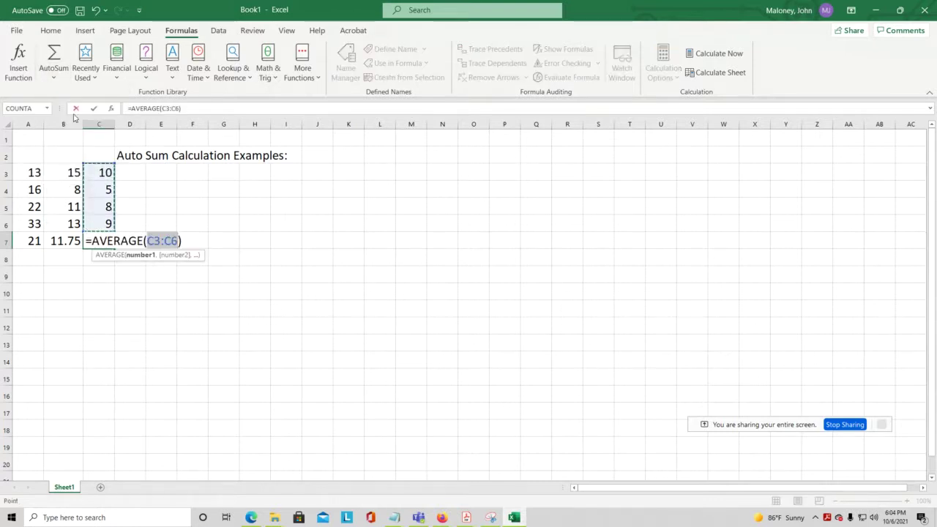
key(Return)
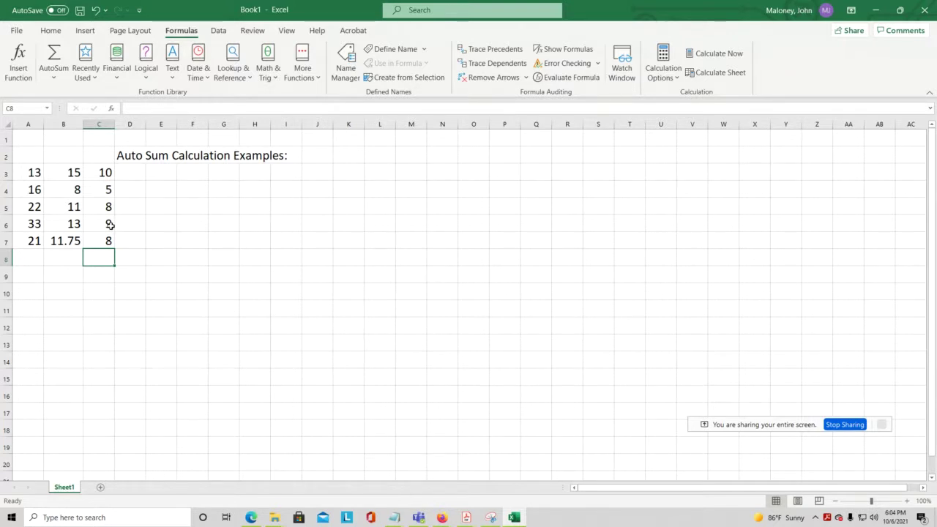
- Enter January in A3 and widen column A to fit the month name
click(33, 171)
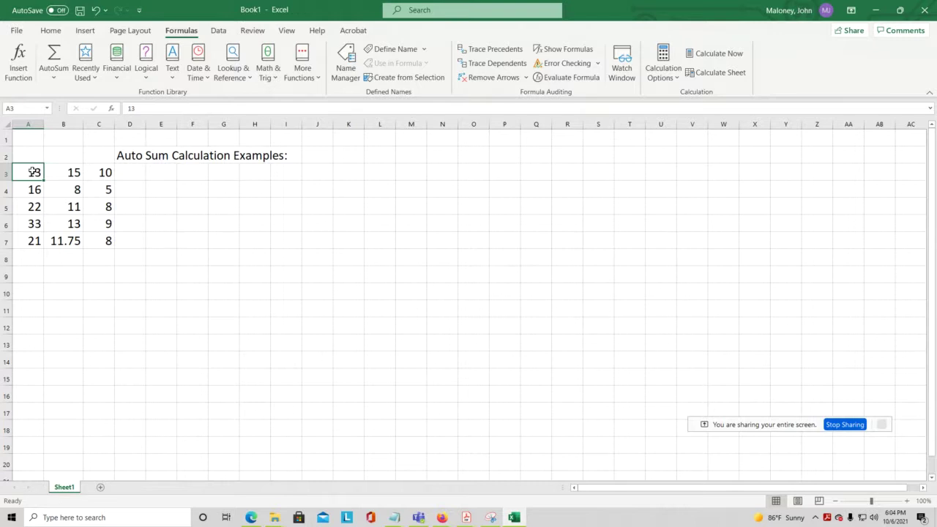
text(January)
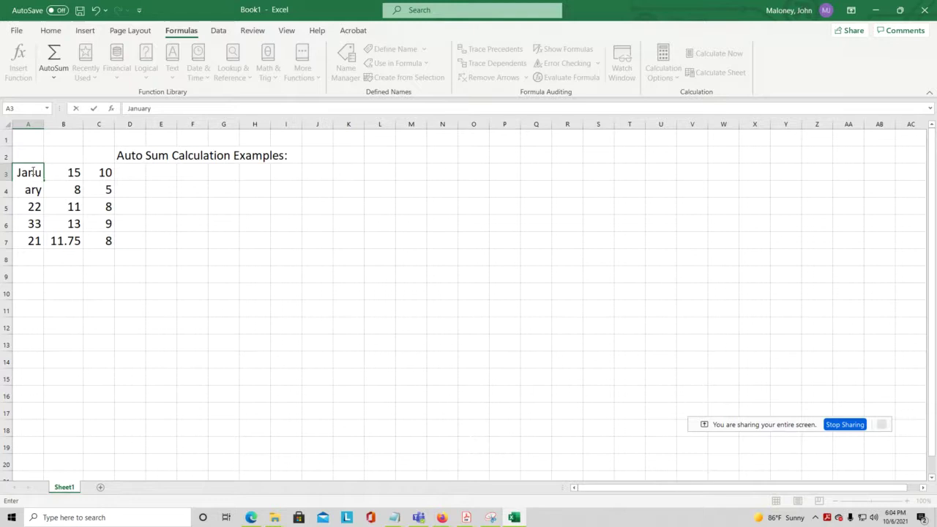
key(Return)
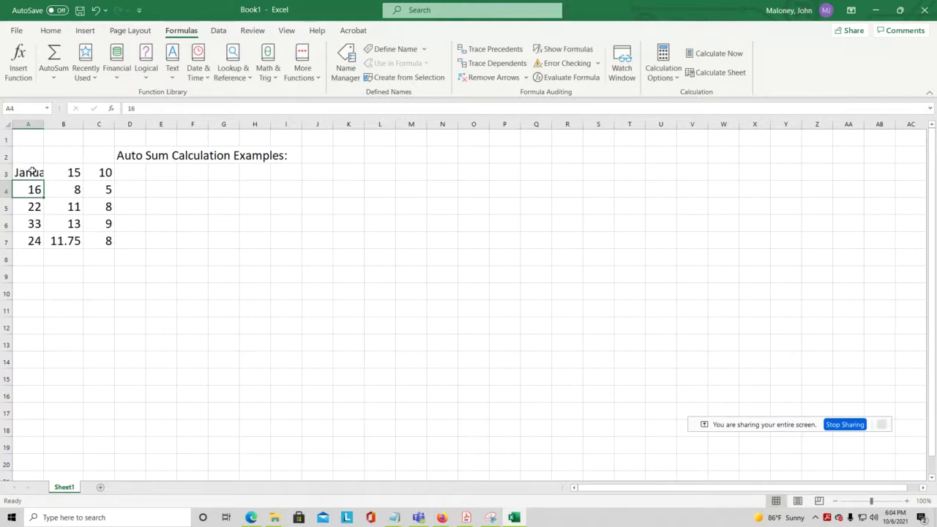
drag(44, 121, 62, 121)
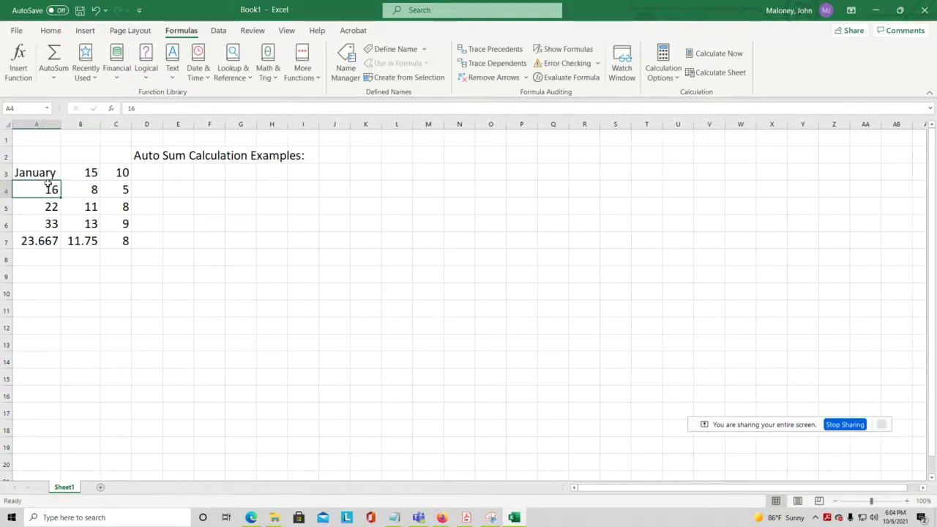
- Clear cells A4:A7 below January and go through the emptied cells one by one
drag(46, 189, 45, 236)
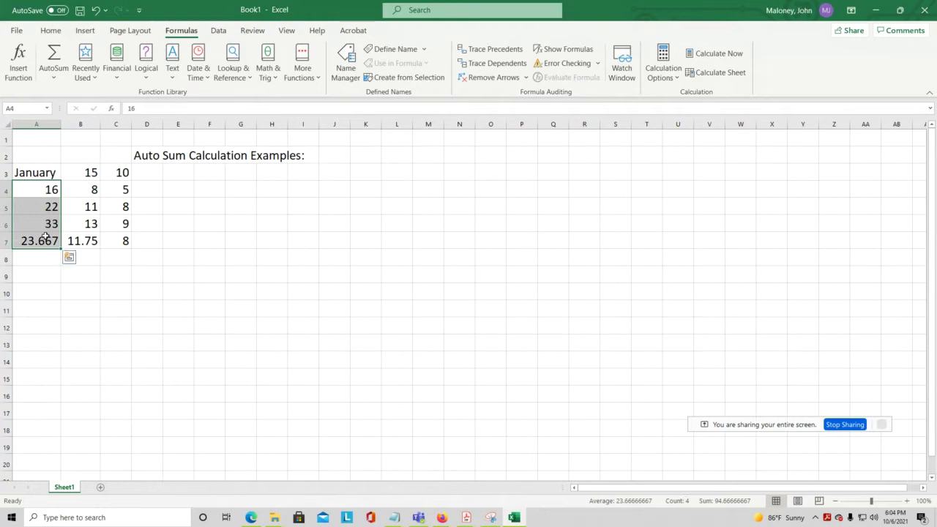
key(Delete)
click(32, 170)
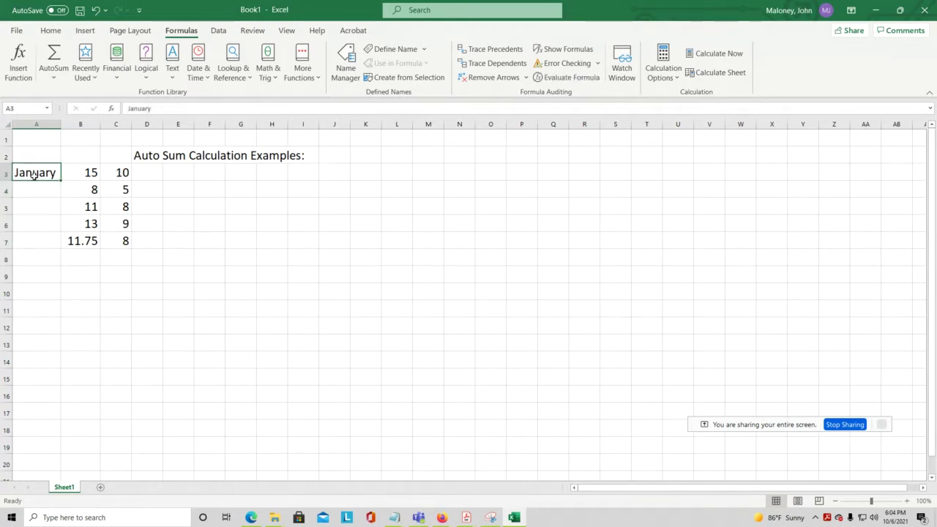
click(38, 193)
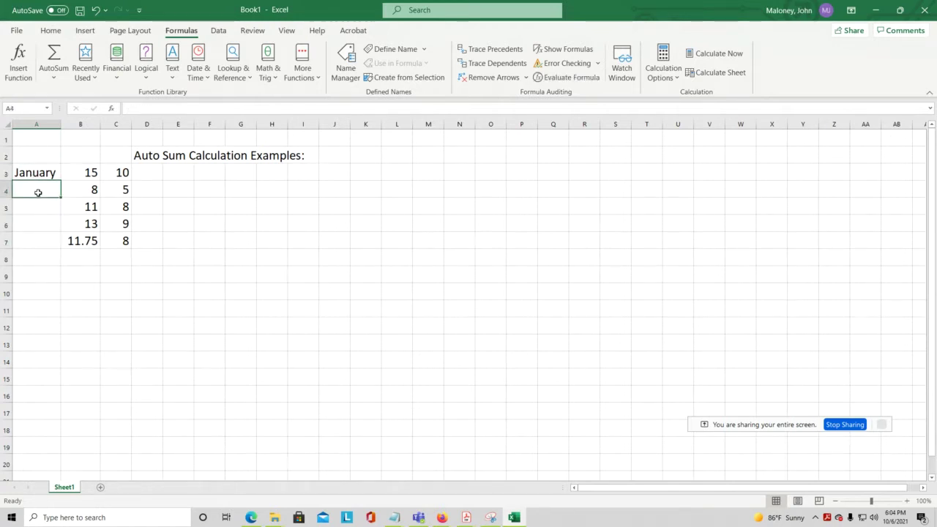
click(33, 207)
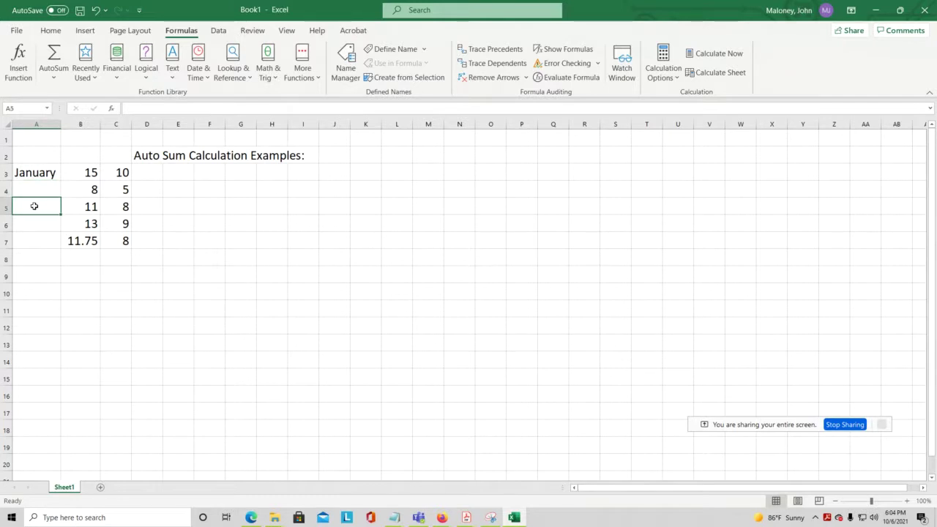
click(34, 222)
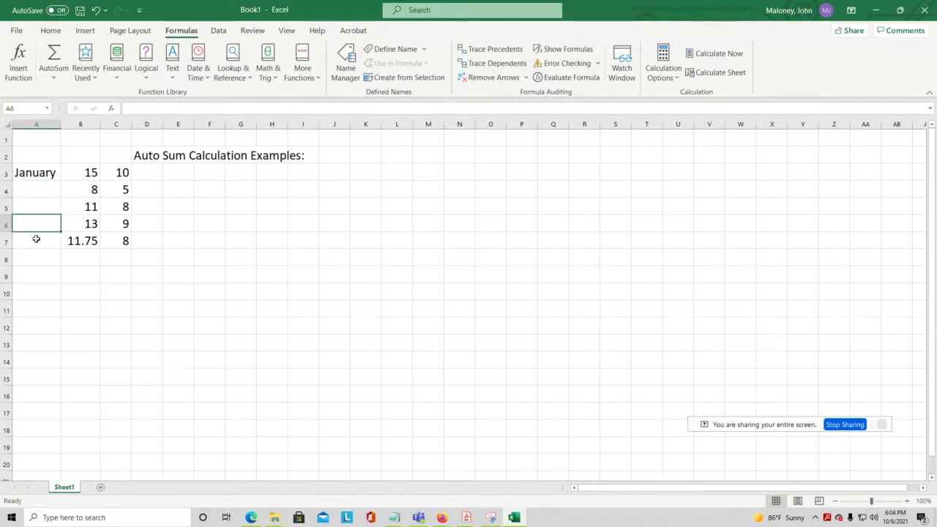
click(36, 240)
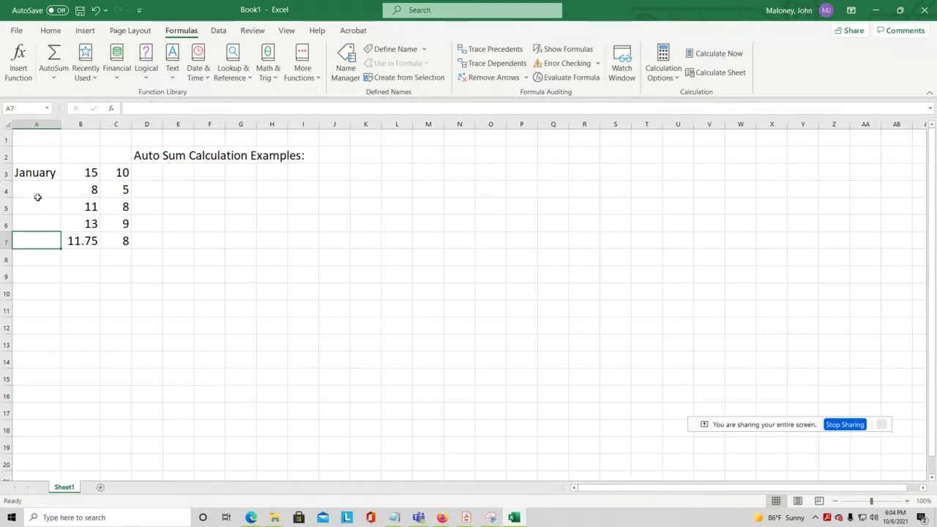
- Fill the month series from January in A3 down to A7 and widen column A to fit February
click(38, 175)
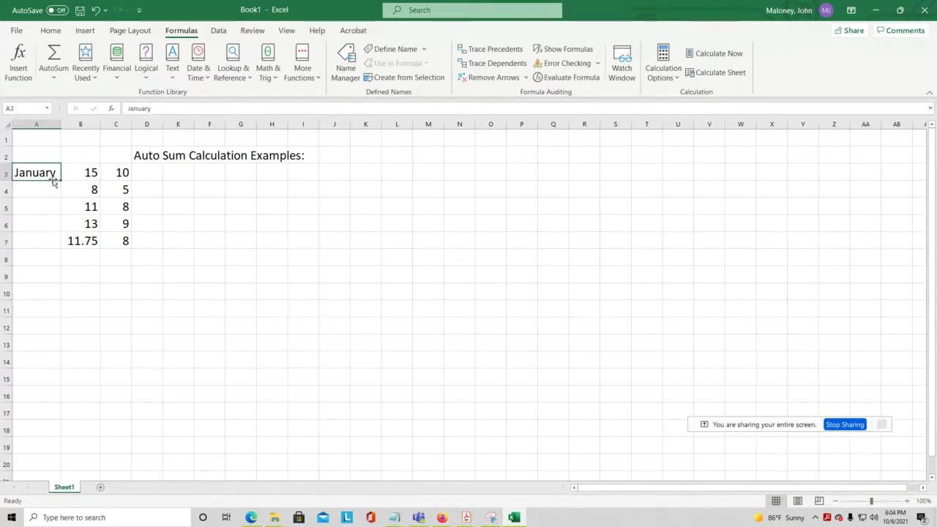
drag(61, 180, 61, 249)
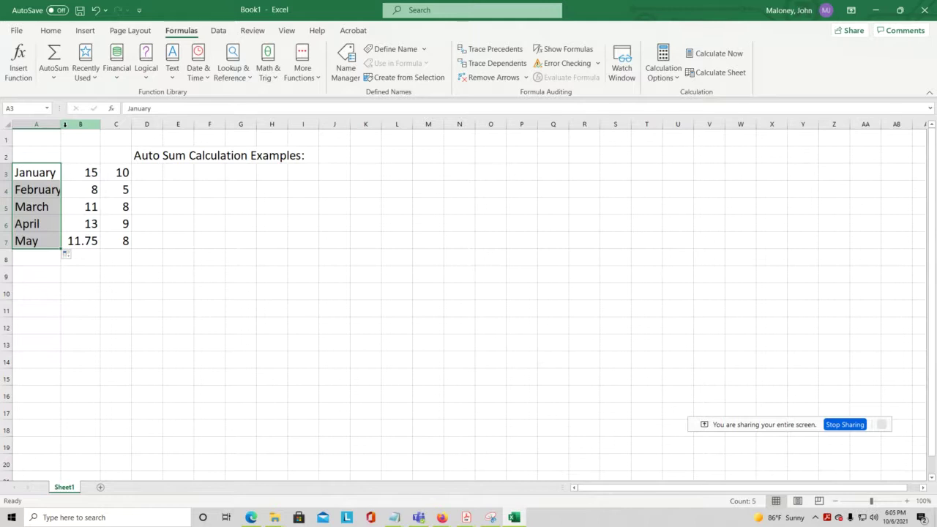
drag(62, 126, 65, 127)
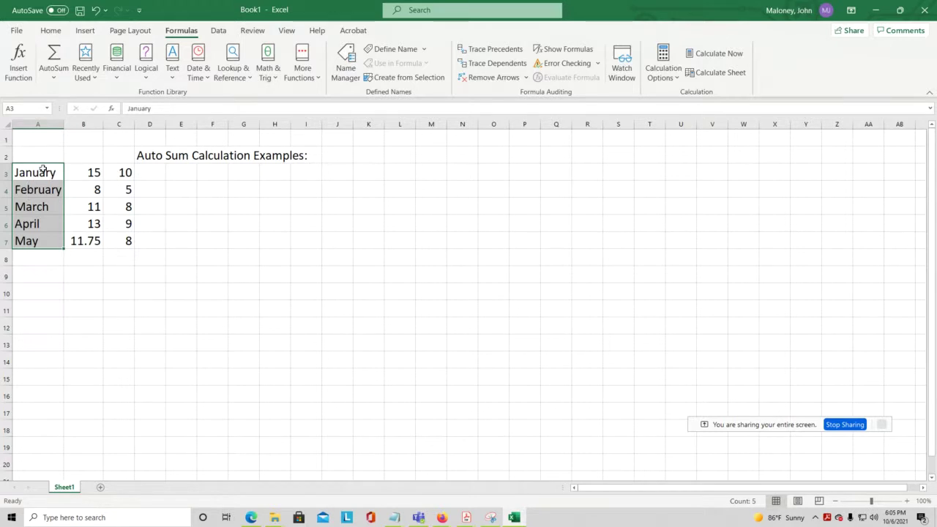
- Review the filled month names in A3:A7 and enter Monday in H3
drag(44, 170, 52, 239)
click(282, 173)
text(Monday)
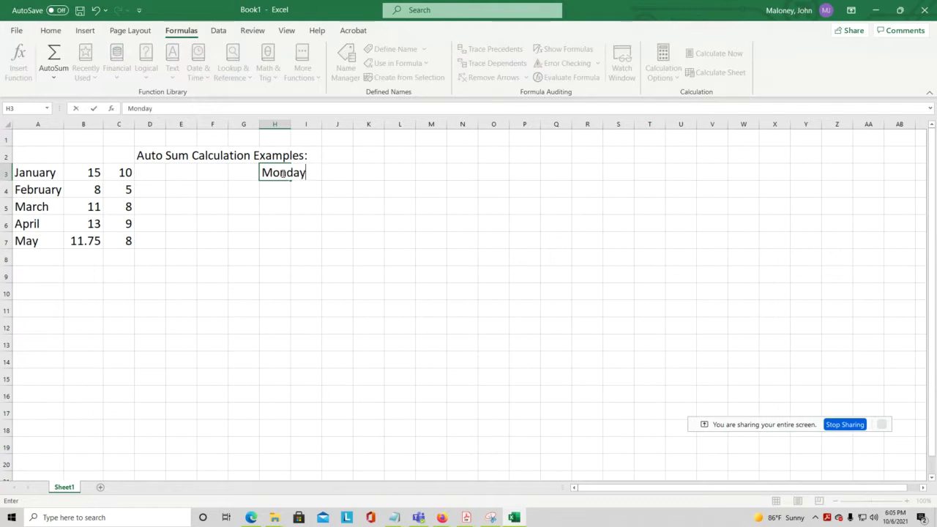
key(Return)
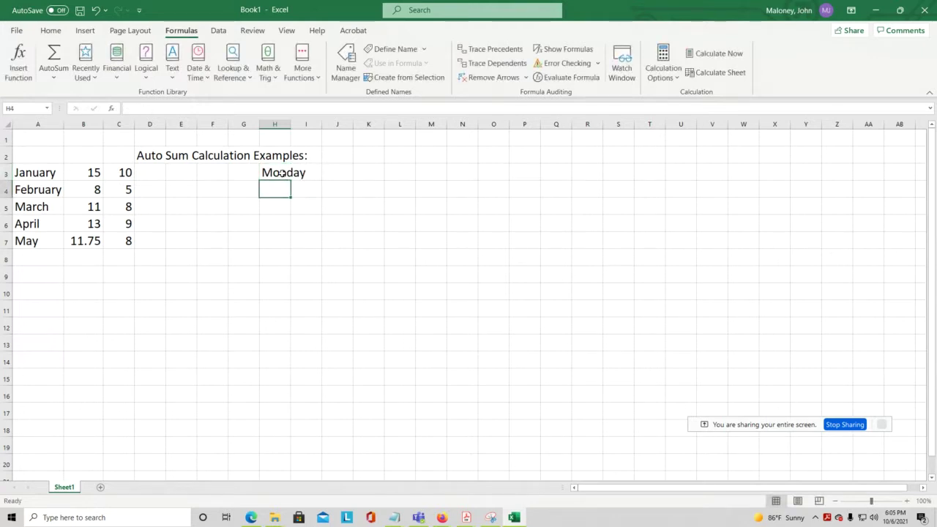
- Widen column H to fit Monday and fill the weekday series from H3 down to H9
click(282, 173)
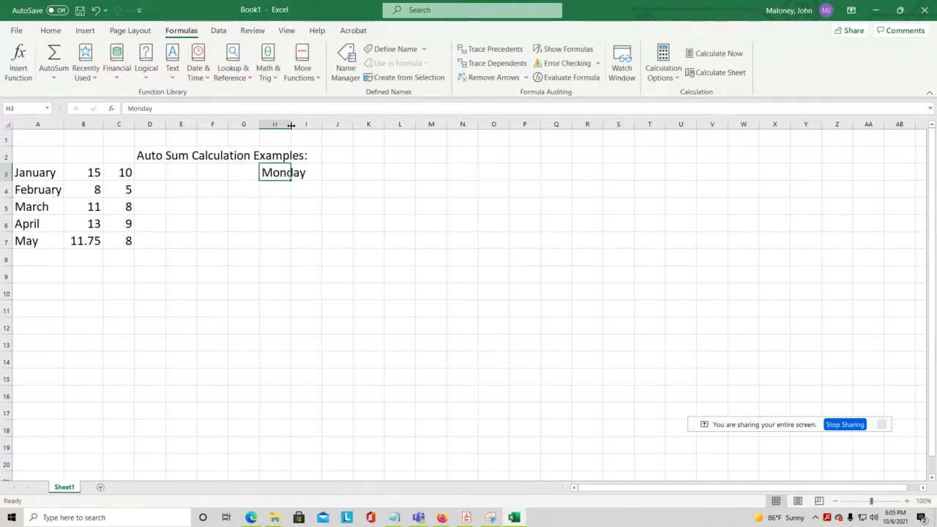
drag(290, 125, 315, 126)
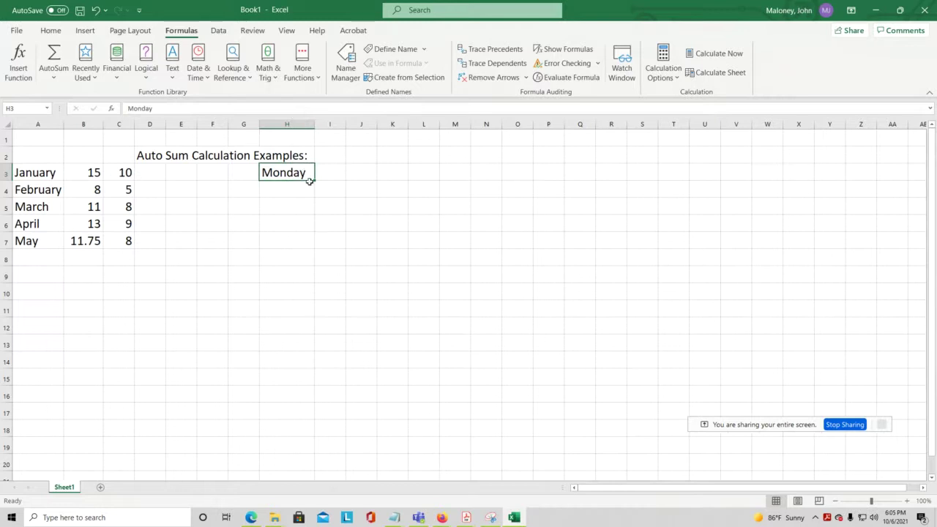
drag(315, 181, 312, 248)
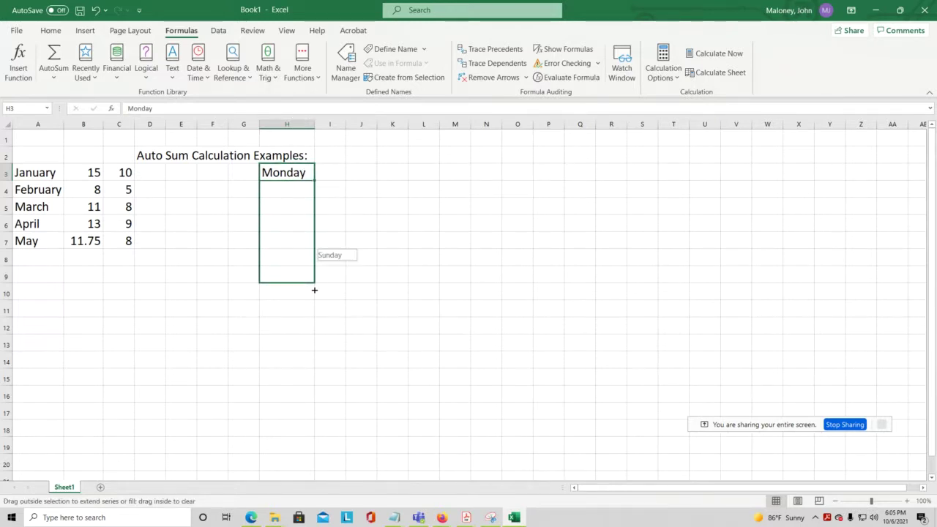
drag(314, 290, 315, 290)
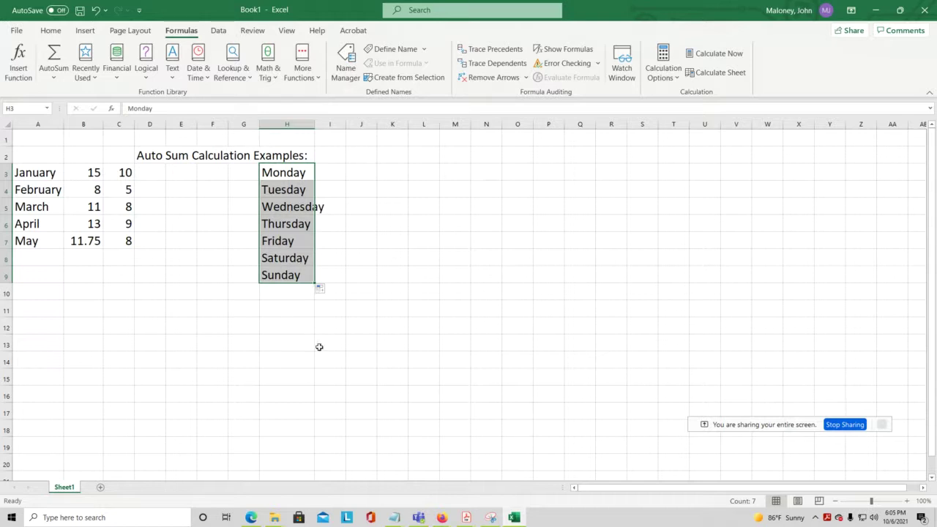
- Try extending the weekday series from H9 down to H574 and highlight one repeated week in H485:H491
click(299, 278)
drag(314, 284, 312, 524)
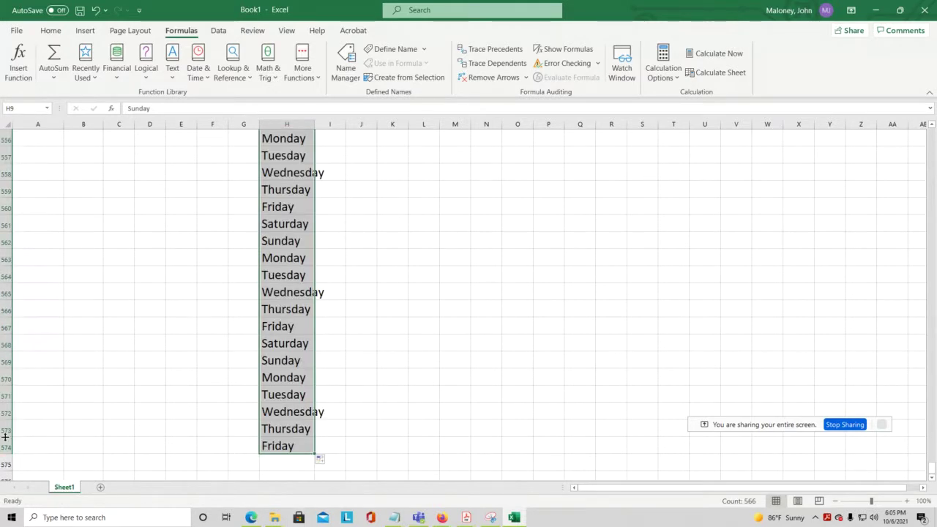
scroll(328, 339, up, 11)
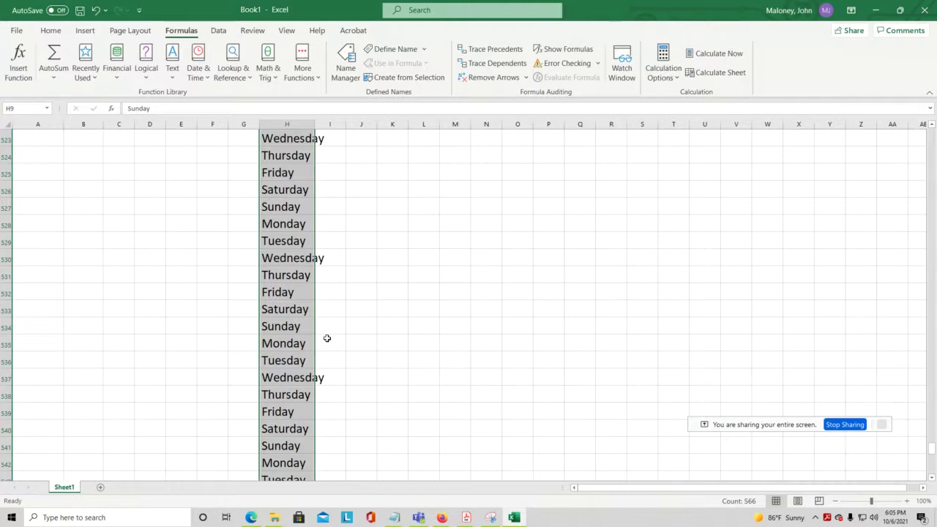
scroll(327, 338, up, 15)
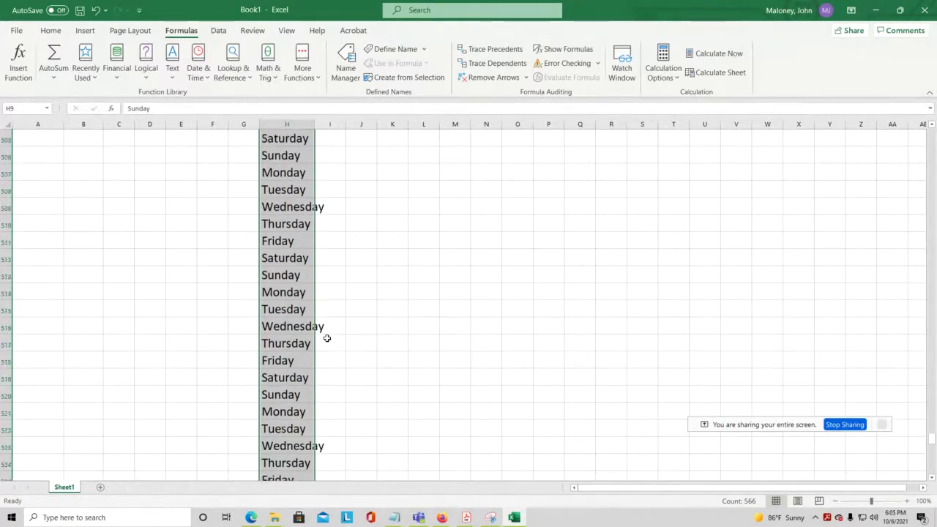
scroll(328, 338, up, 1)
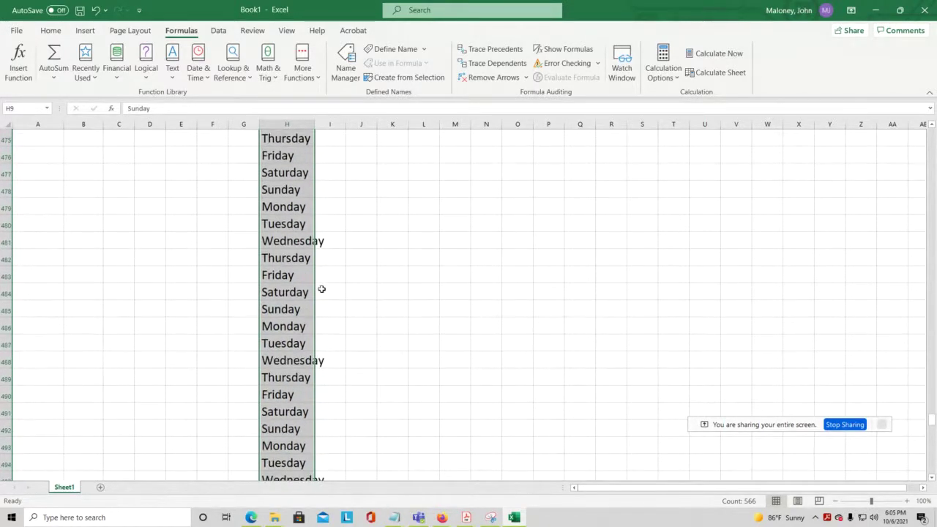
drag(280, 190, 282, 412)
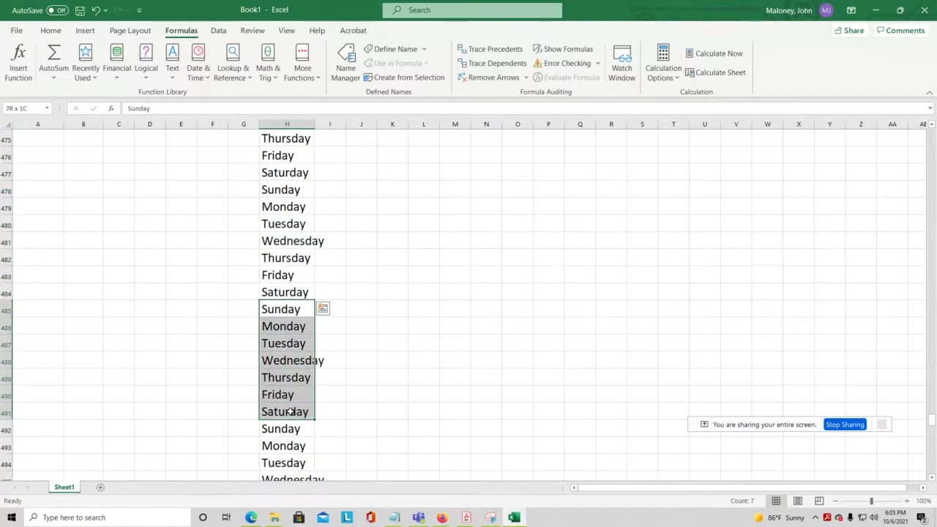
- Check the repeating weekdays back up to the start of column H and undo the long fill below H9
scroll(285, 234, up, 16)
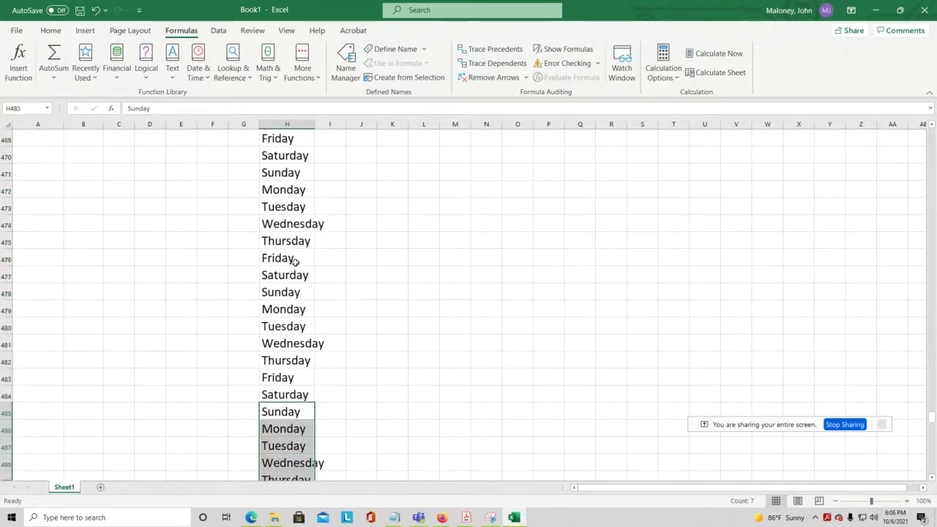
scroll(295, 261, up, 20)
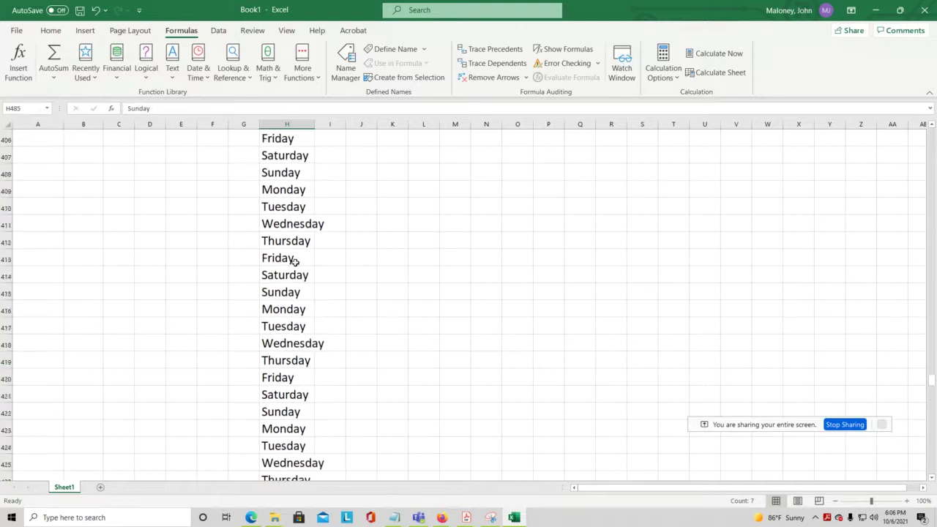
scroll(294, 262, up, 20)
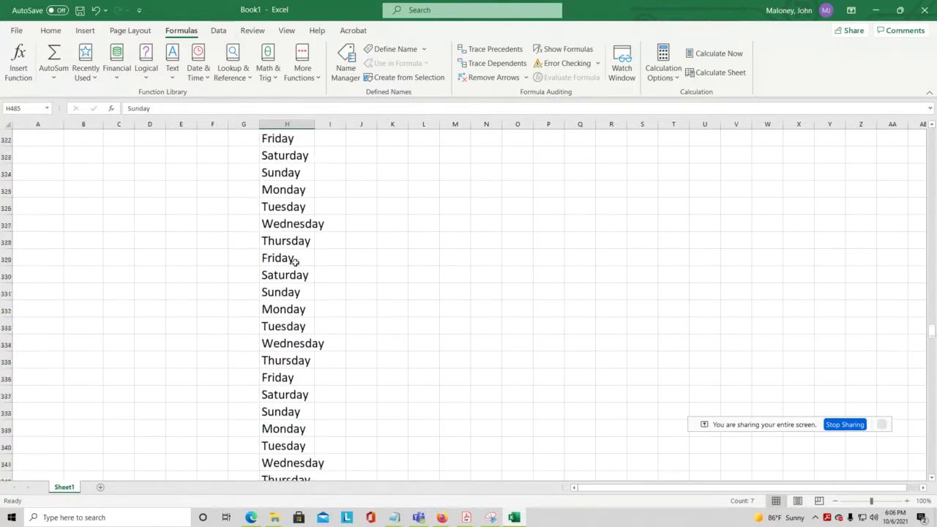
scroll(294, 261, up, 20)
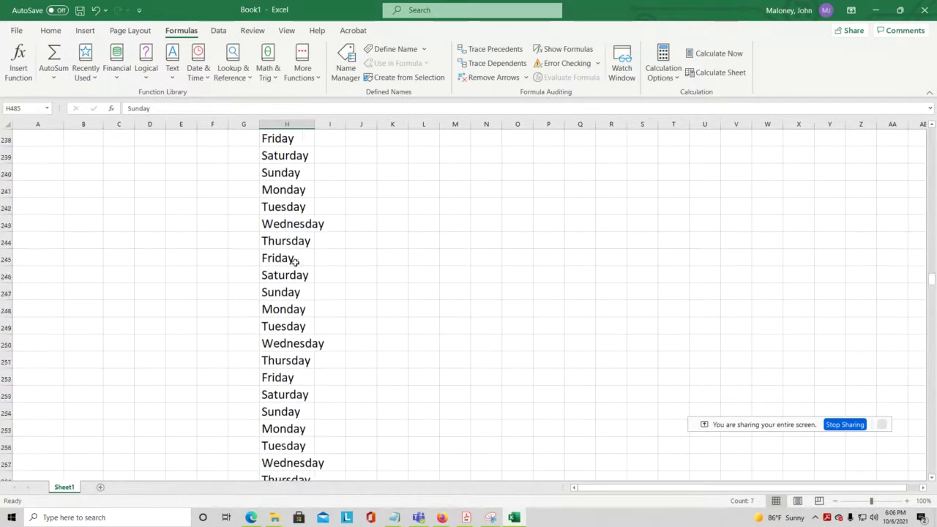
scroll(295, 262, up, 20)
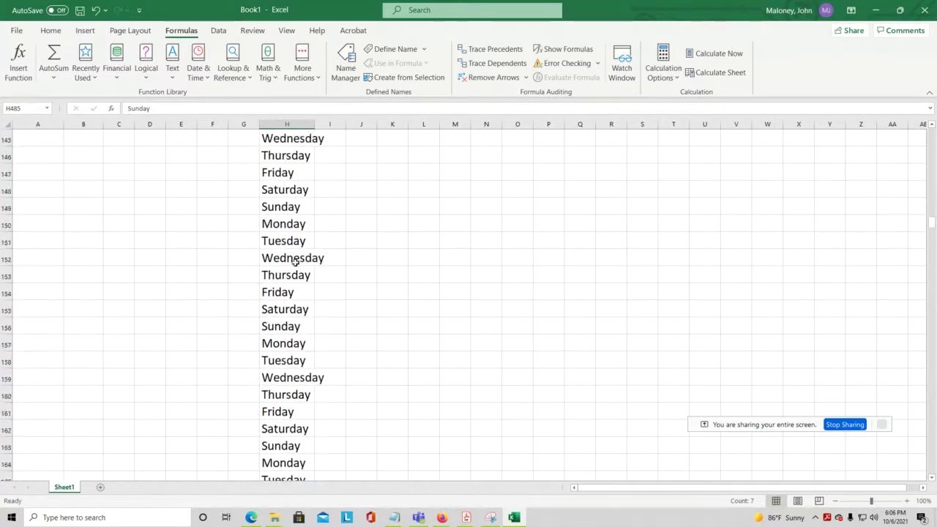
scroll(294, 261, up, 20)
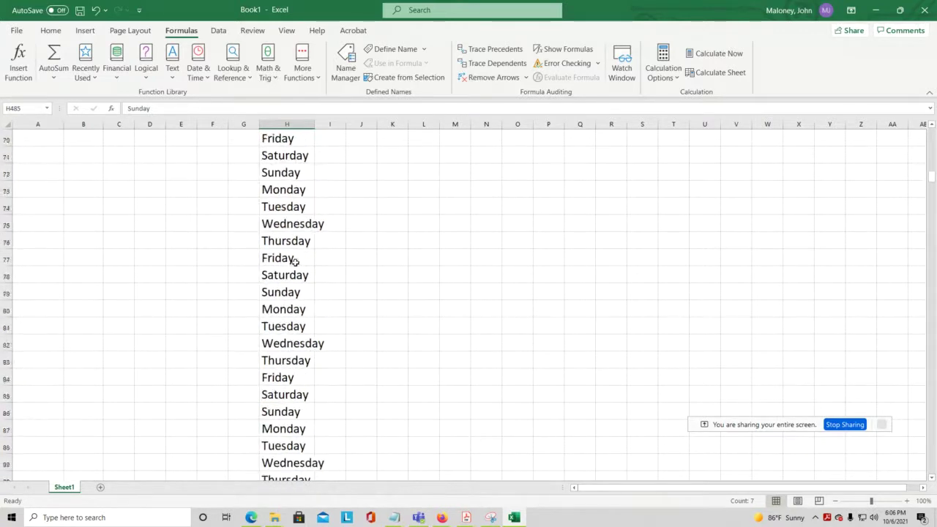
scroll(291, 245, up, 2)
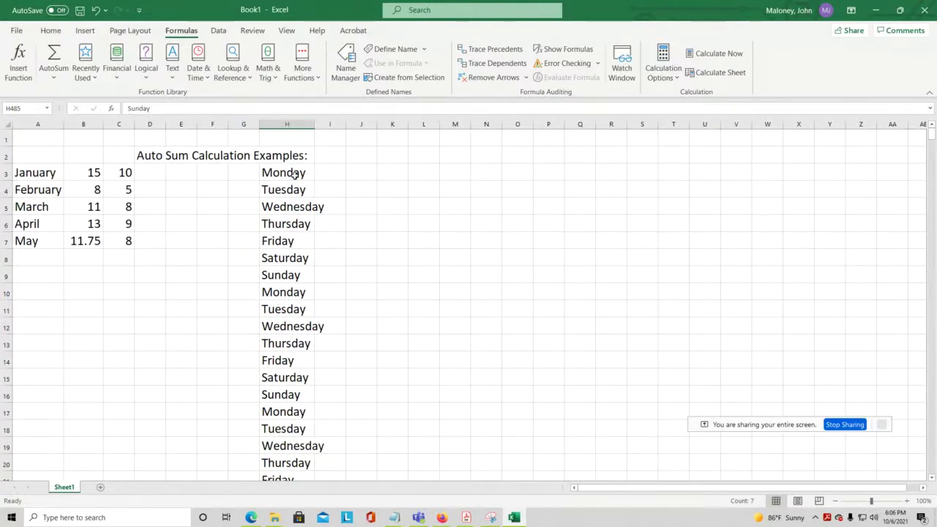
click(97, 11)
scroll(395, 351, up, 3)
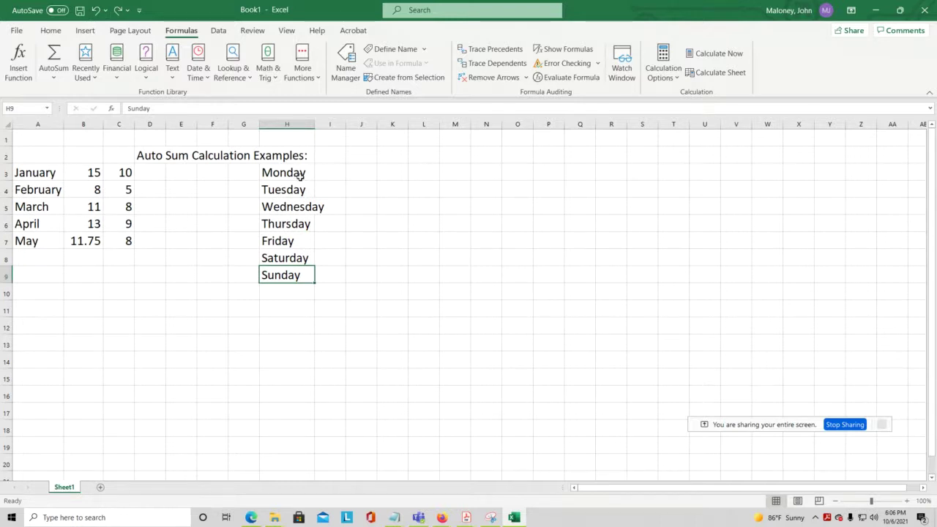
- Clear the weekday names from H3:H9 and the numbers from B3:B7
drag(299, 176, 306, 272)
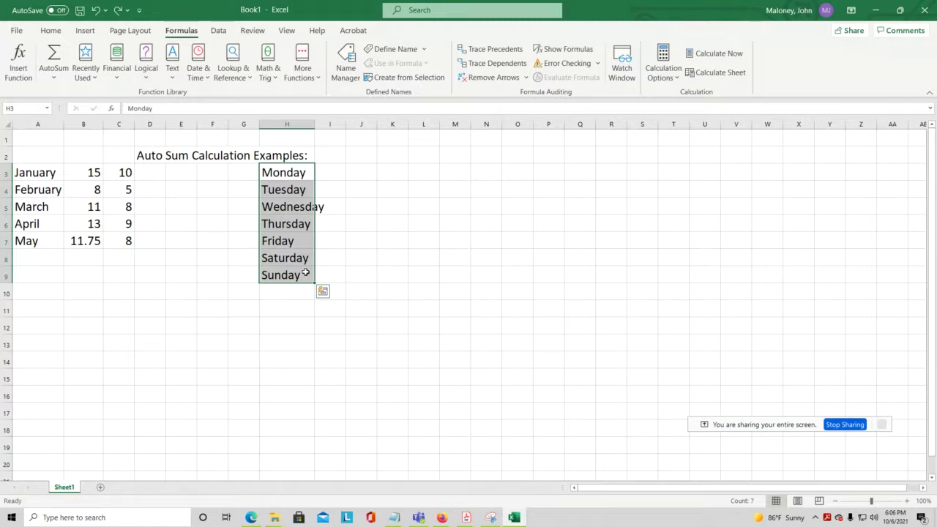
key(Delete)
click(242, 226)
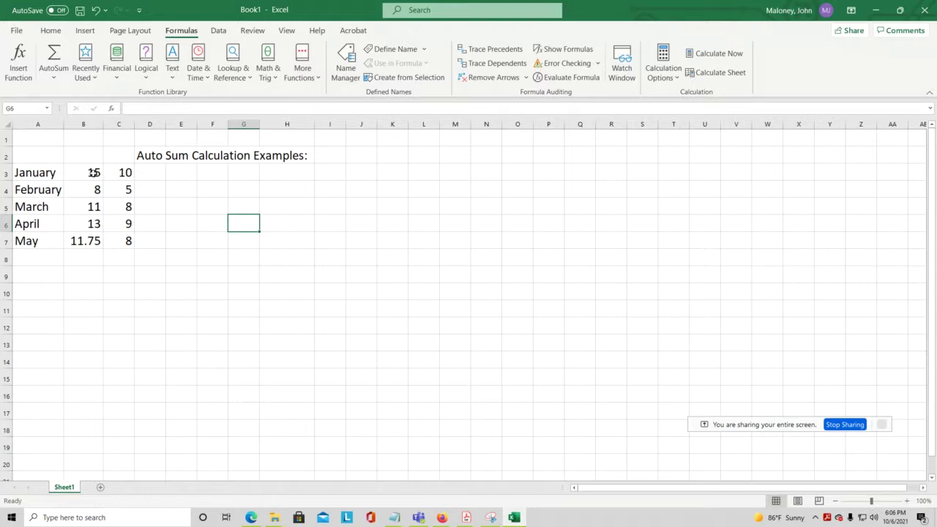
drag(93, 172, 93, 239)
key(Delete)
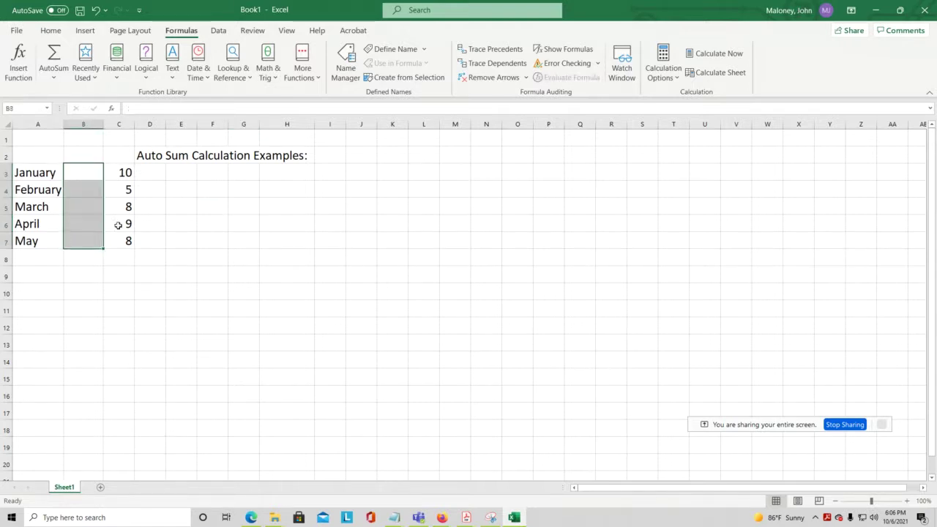
- Widen column C and enter 8500, 10200 and 7985 for January to March in C3:C5
drag(135, 124, 150, 125)
click(132, 171)
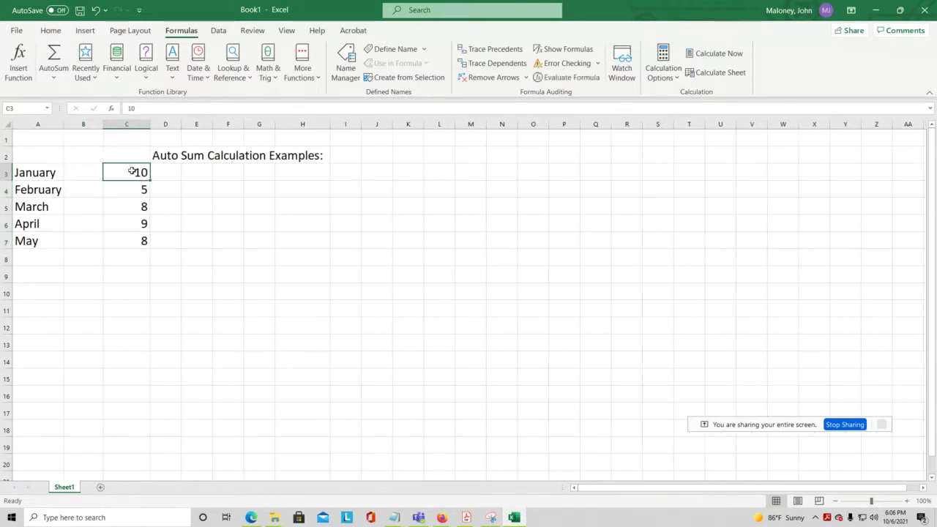
text(8500)
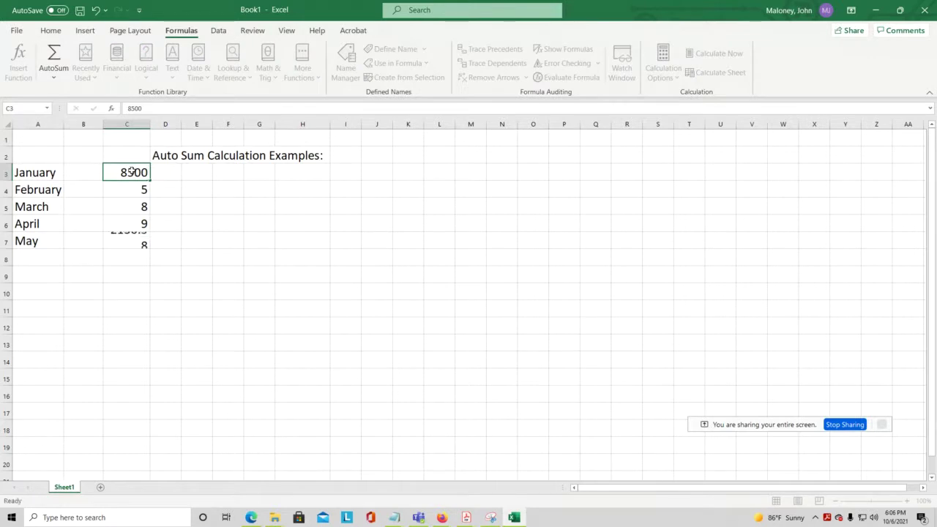
key(Return)
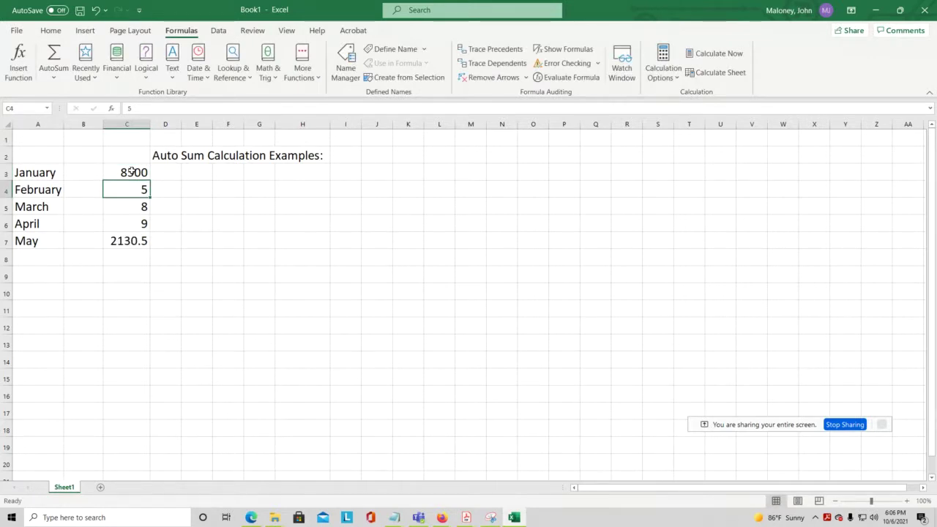
text(10200)
key(Return)
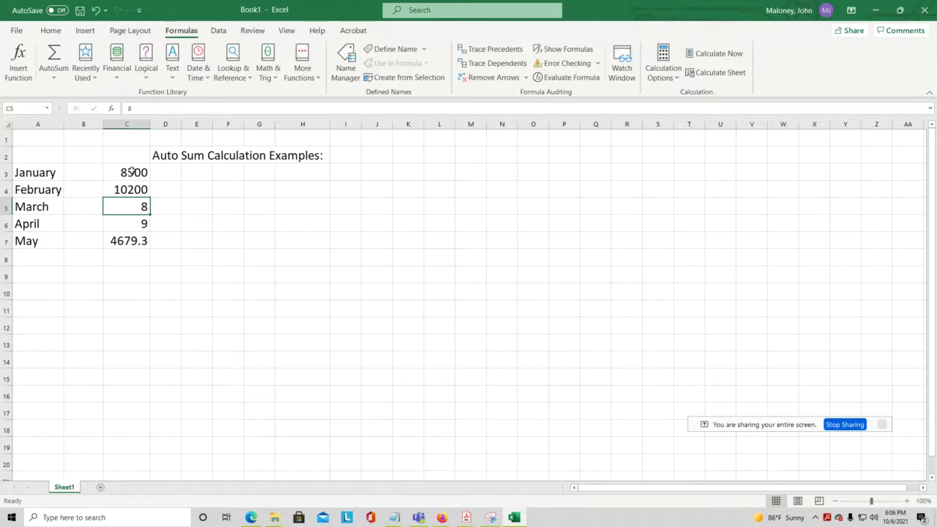
text(7985)
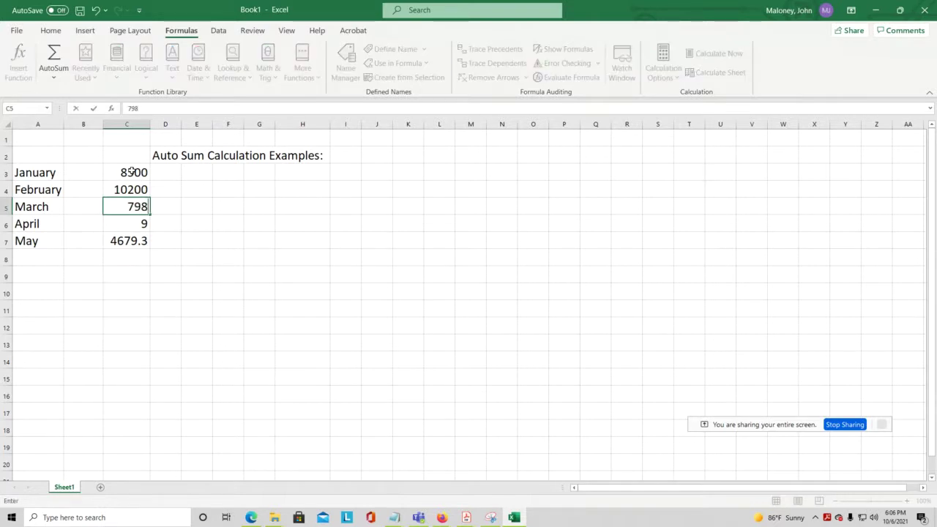
key(Return)
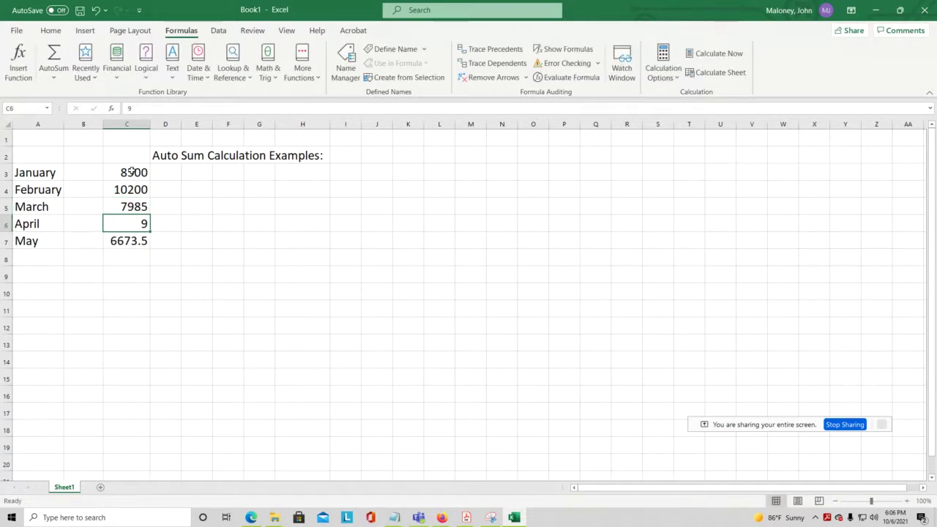
- Enter 15425 for April in C6 and replace the average formula in C7 with 11569 for May
text(1542)
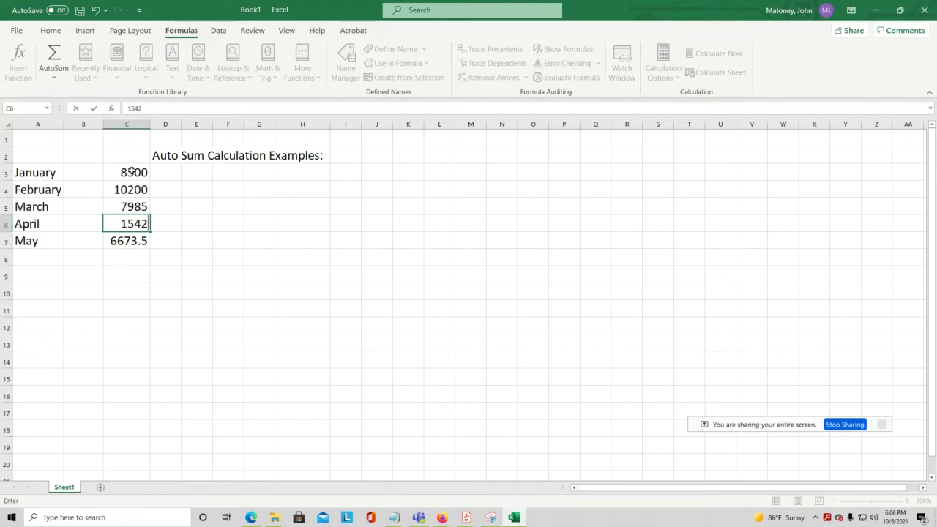
text(5)
key(Return)
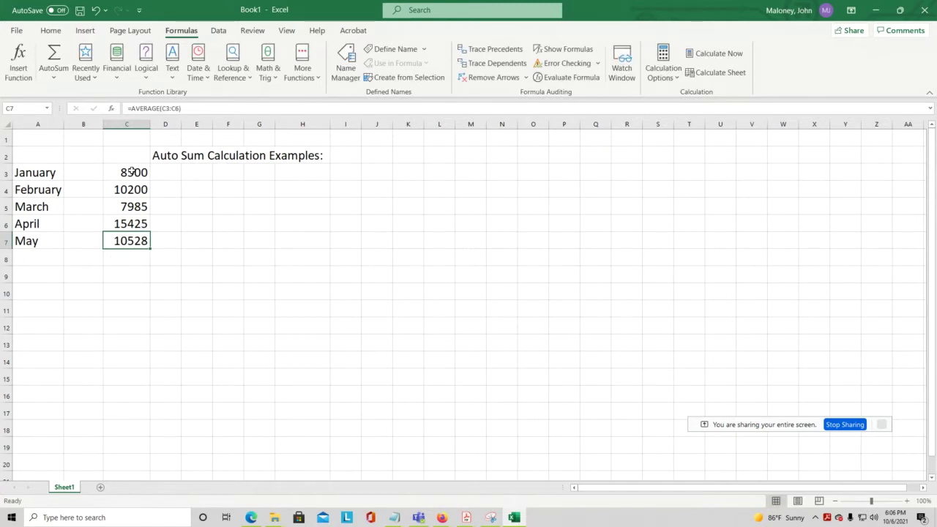
text(1)
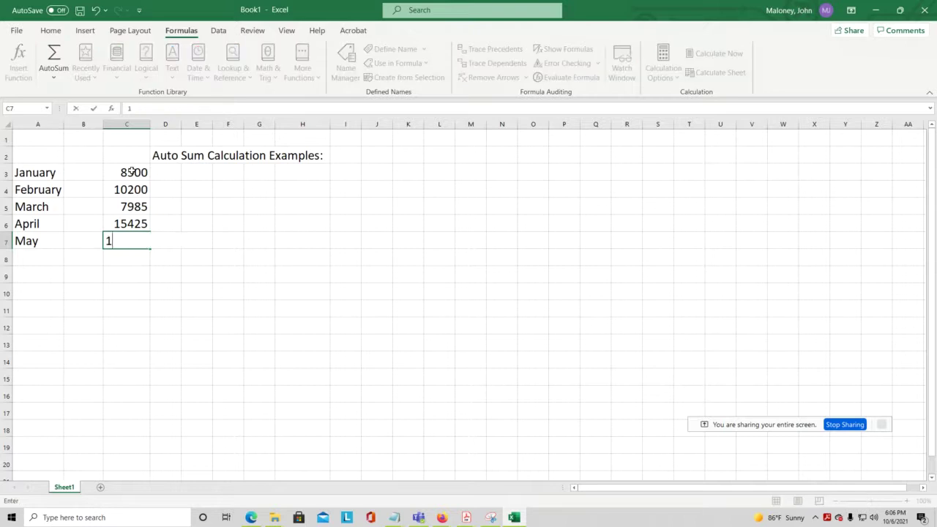
text(1569)
key(Return)
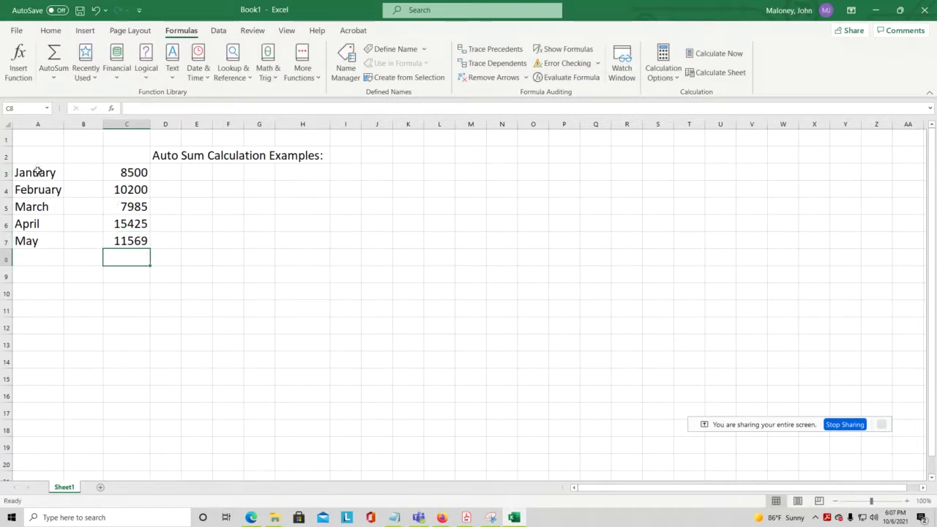
- Highlight the month names and their amounts, and enter the heading Month: in A2
drag(38, 171, 35, 242)
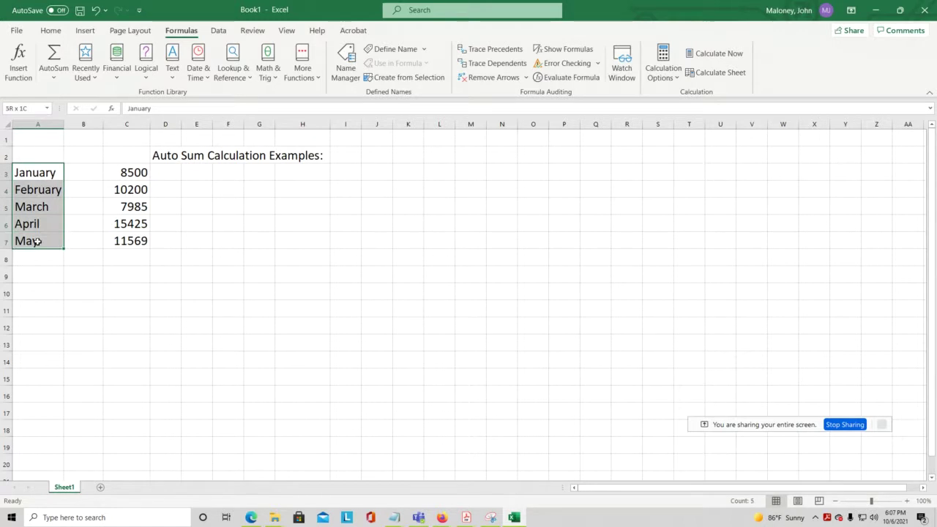
click(140, 171)
drag(140, 171, 142, 242)
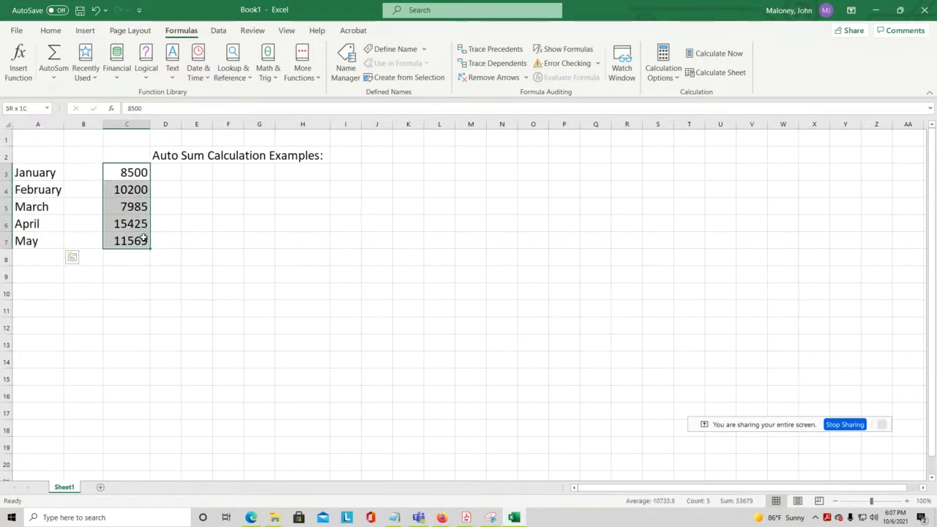
click(24, 153)
text(Month:)
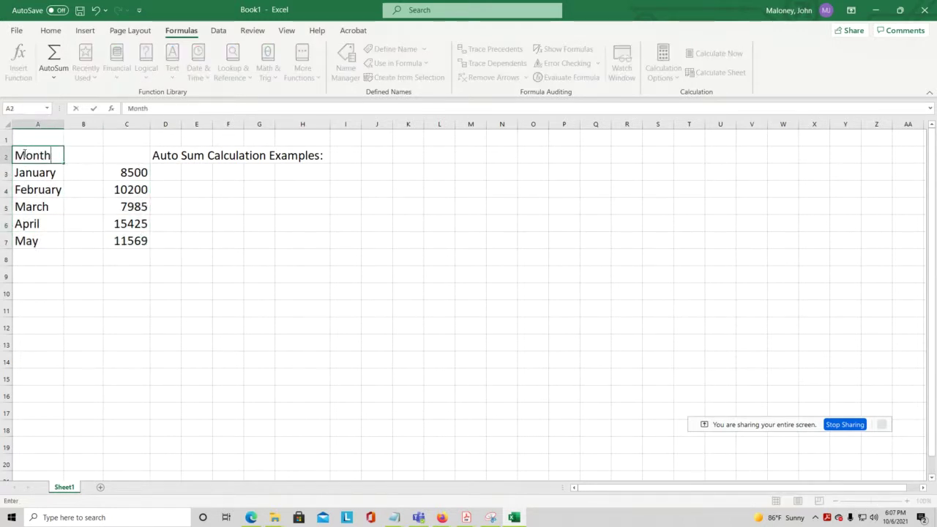
key(Return)
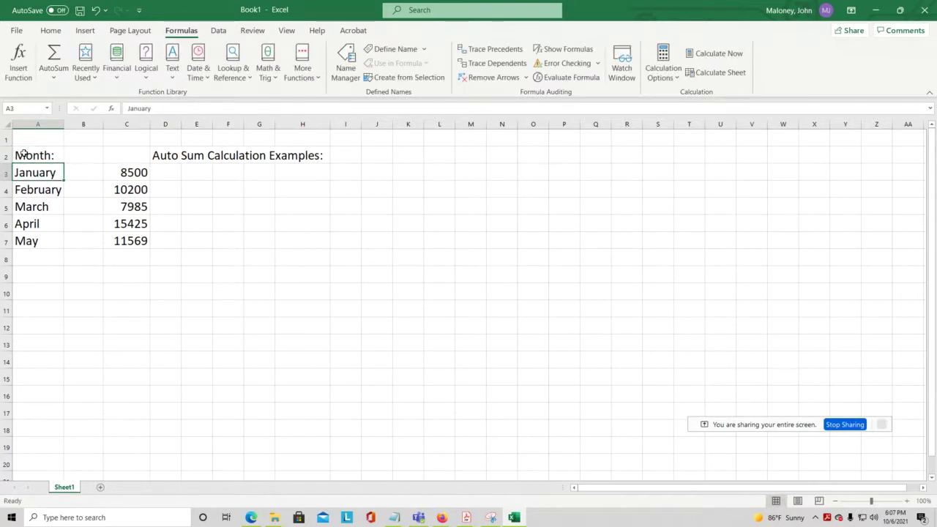
- Enter the heading Sales: in C2 above the monthly amounts
key(Up)
key(Right)
key(Right)
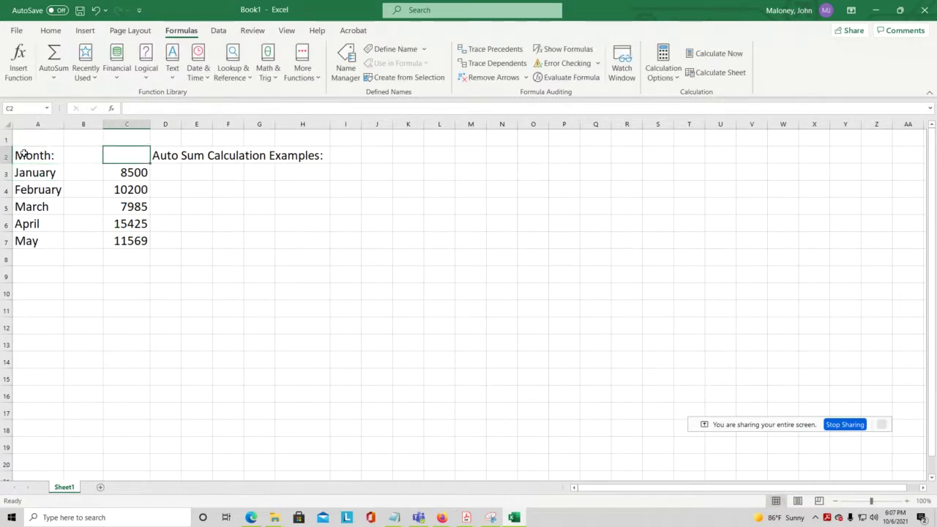
text(Sales)
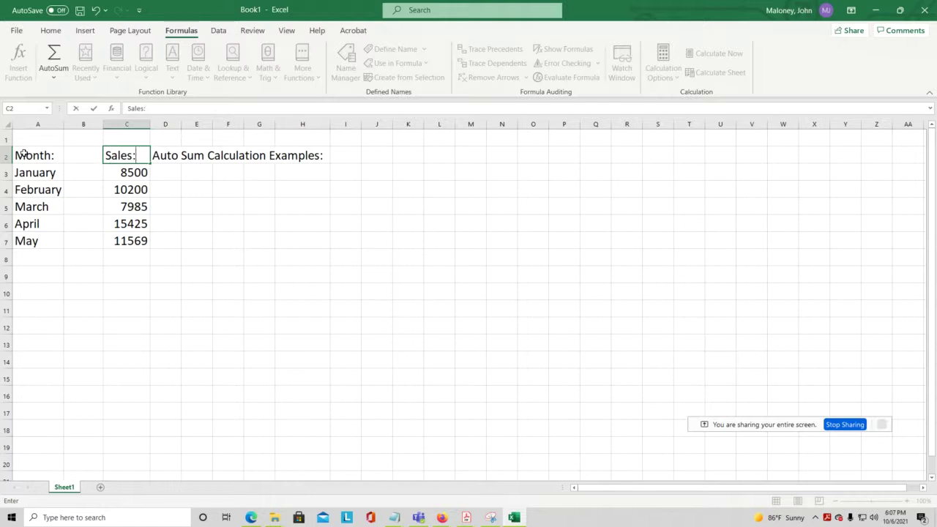
text(:)
key(Return)
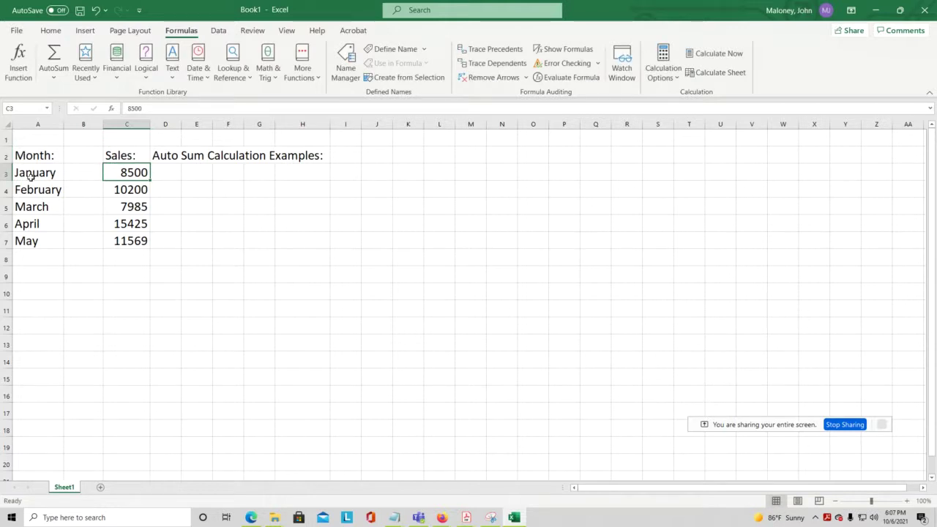
- Review the Month and Sales columns and look through the available column and bar chart types
drag(43, 155, 41, 240)
drag(113, 158, 116, 236)
click(120, 258)
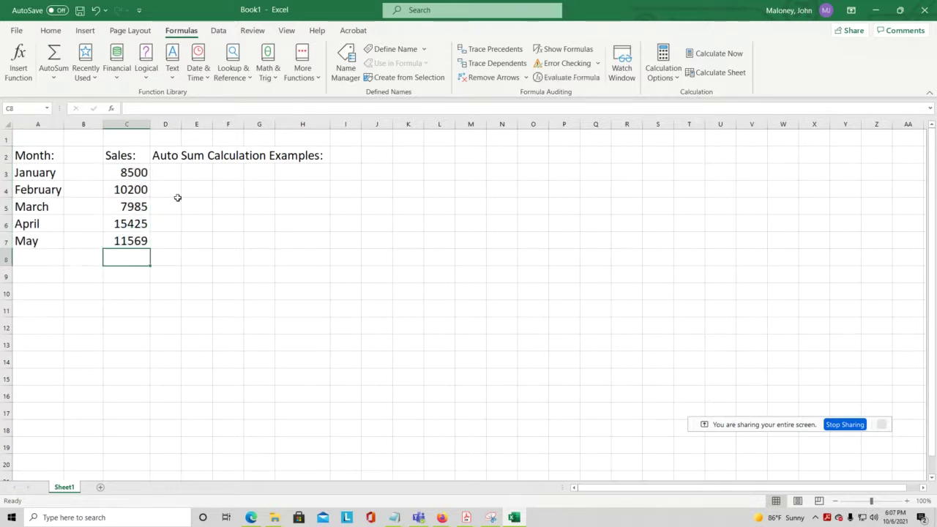
click(87, 30)
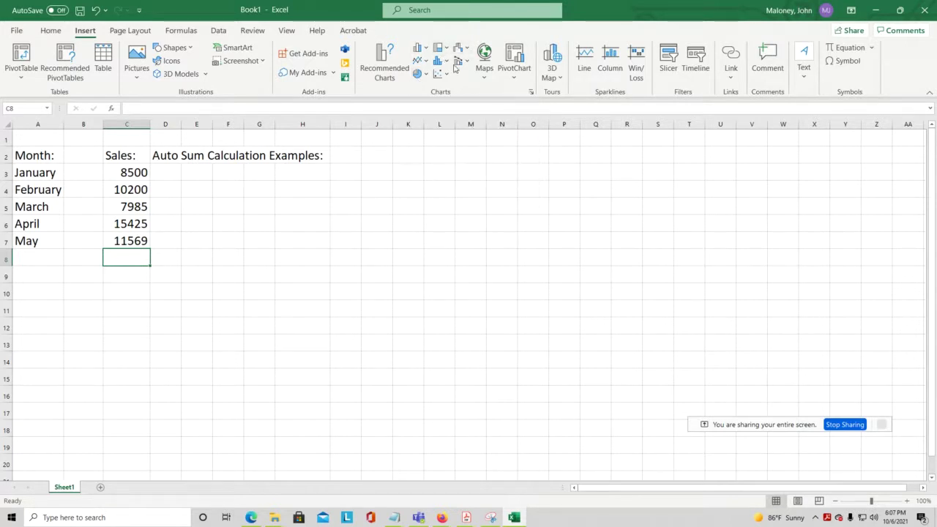
click(425, 55)
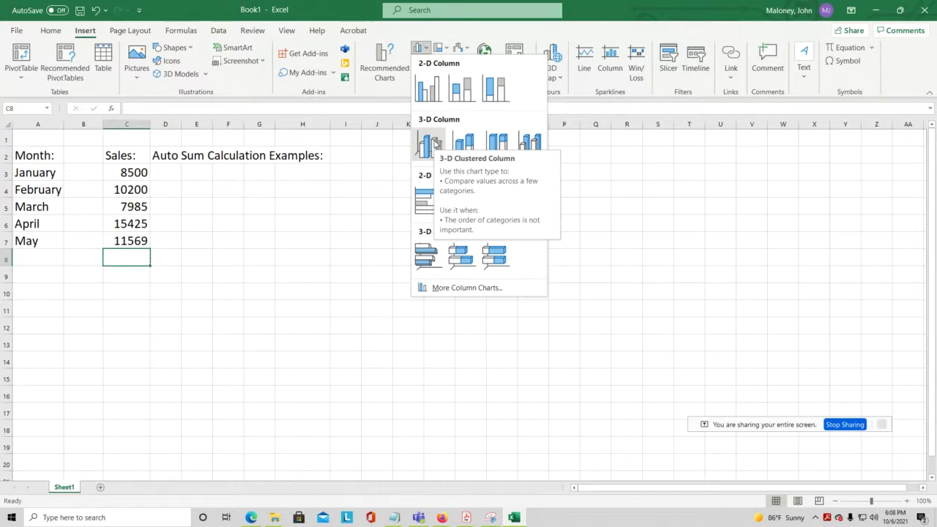
click(225, 158)
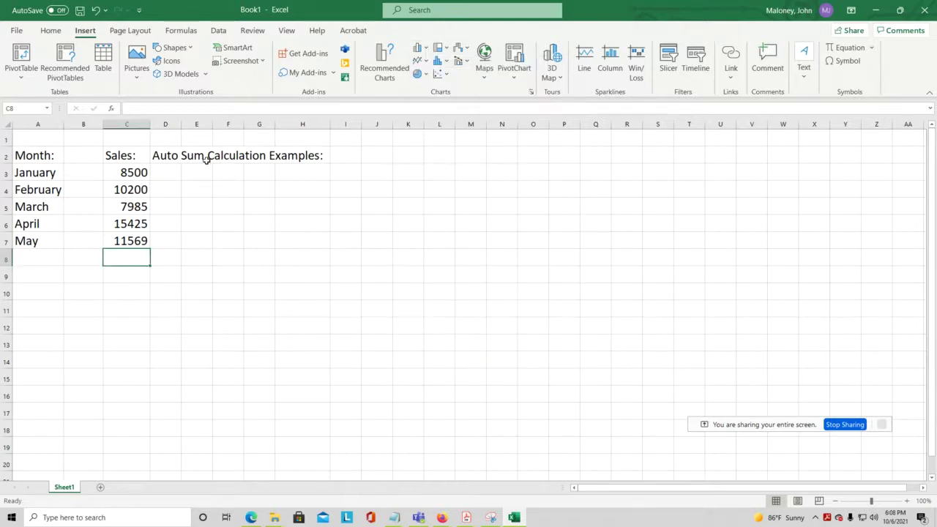
click(198, 168)
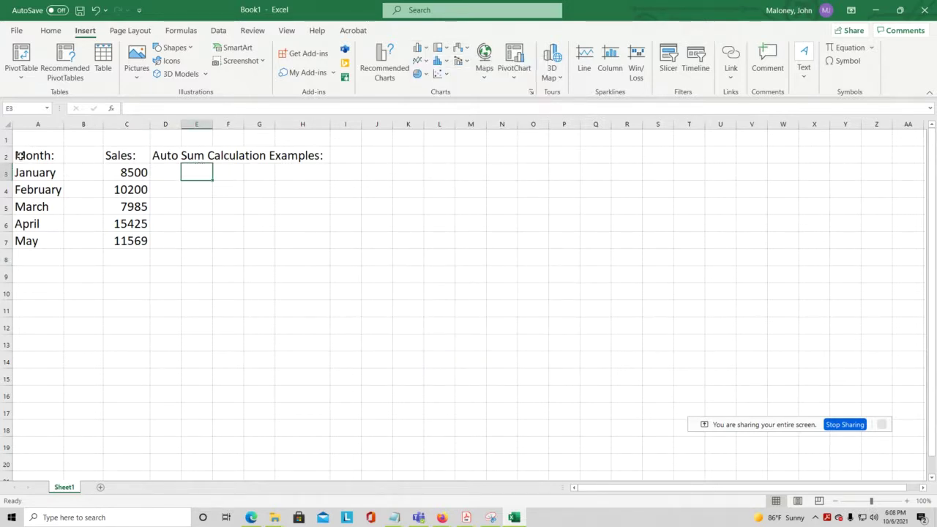
- Try selecting the Month cells A2:A7 together with the non-adjacent Sales cells C2:C7, and release the selection
drag(20, 155, 27, 238)
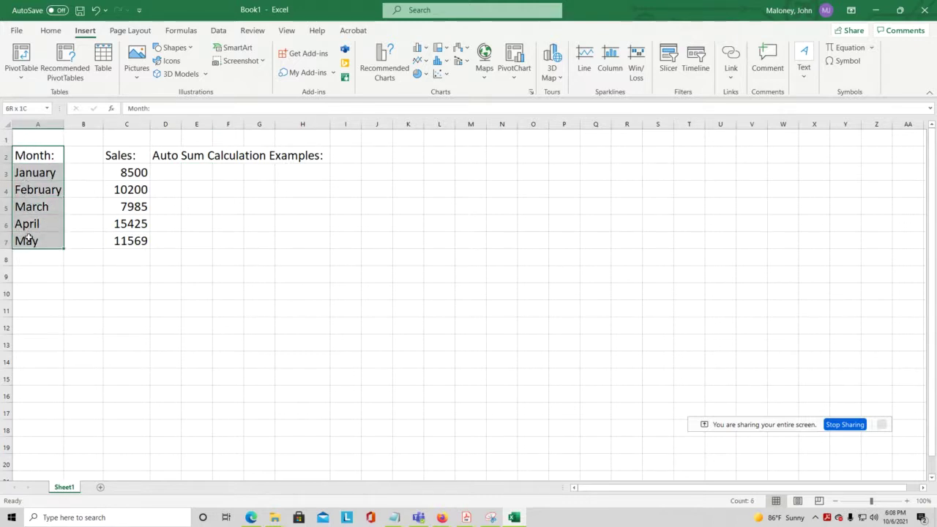
click(27, 151)
drag(27, 151, 38, 241)
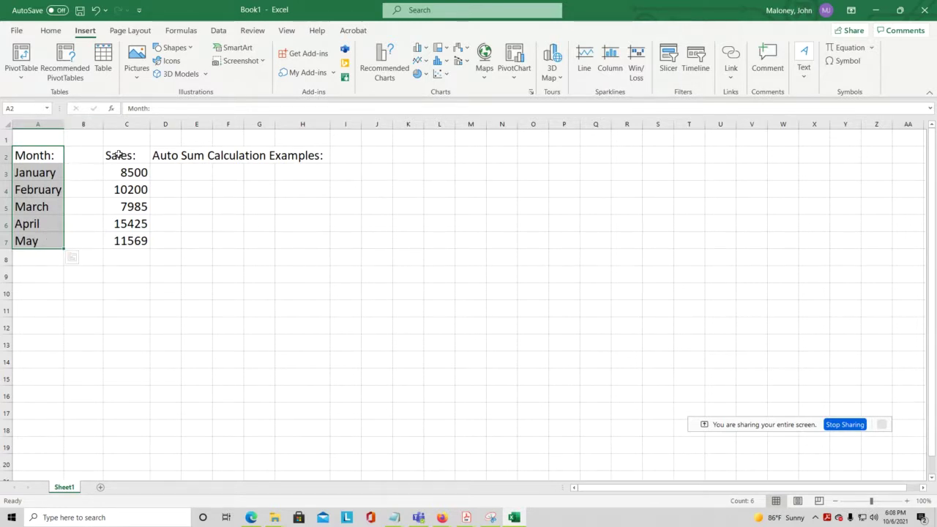
drag(118, 155, 132, 240)
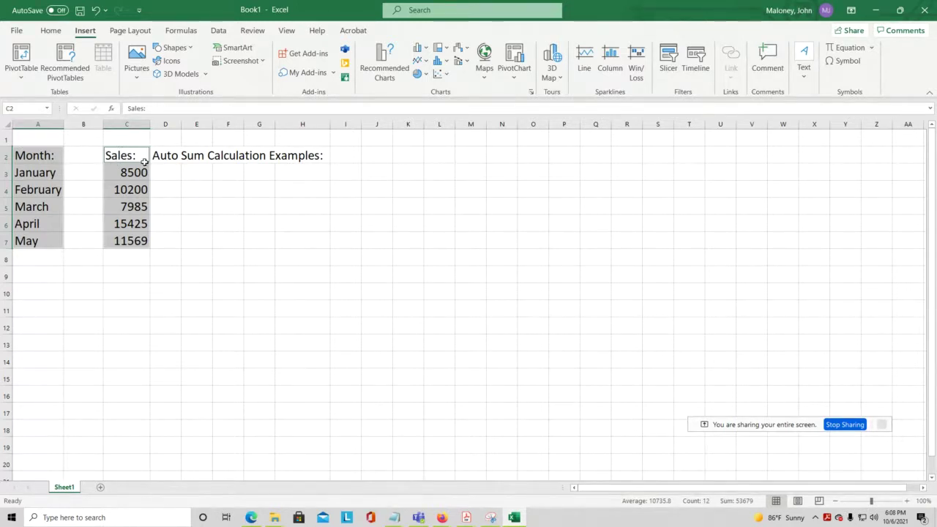
click(37, 155)
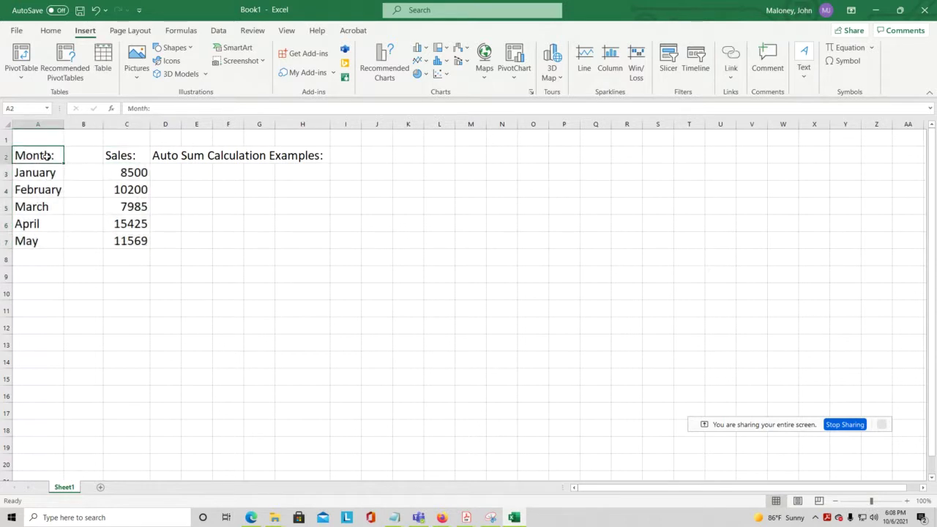
- Insert a 3-D clustered column chart from the Month cells A2:A7 and the non-adjacent Sales cells C2:C7
drag(36, 155, 32, 241)
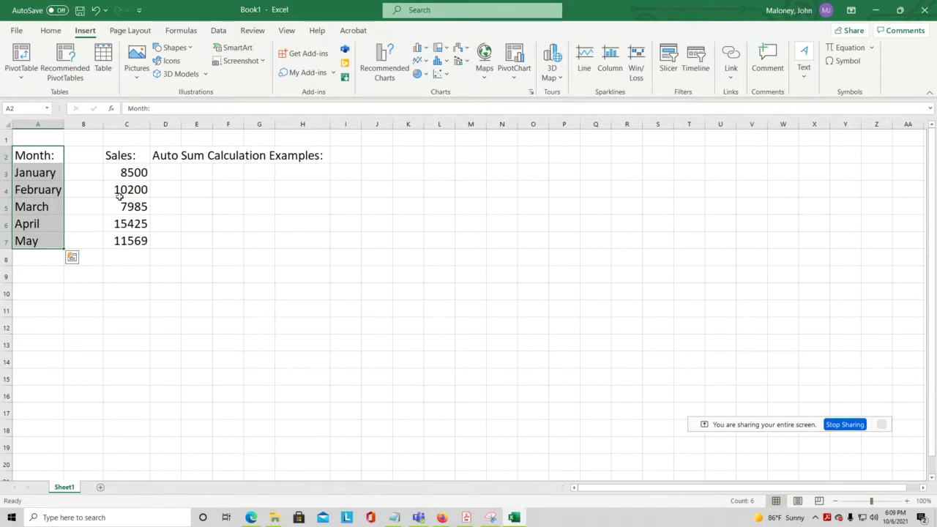
ctrl+click(129, 155)
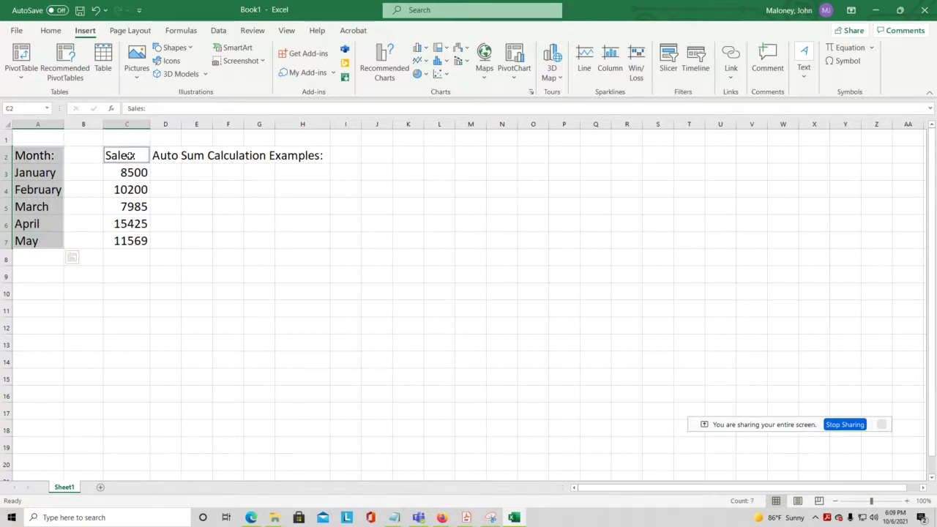
drag(129, 156, 134, 238)
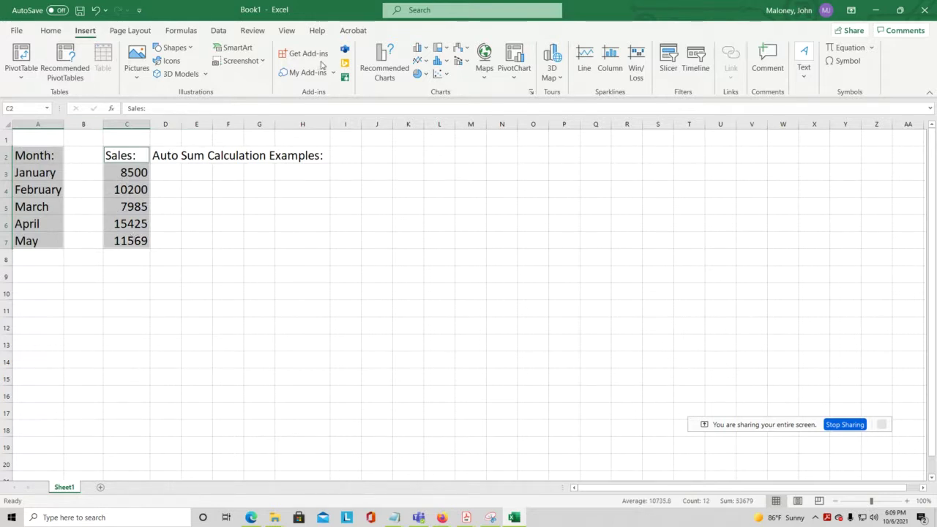
click(426, 49)
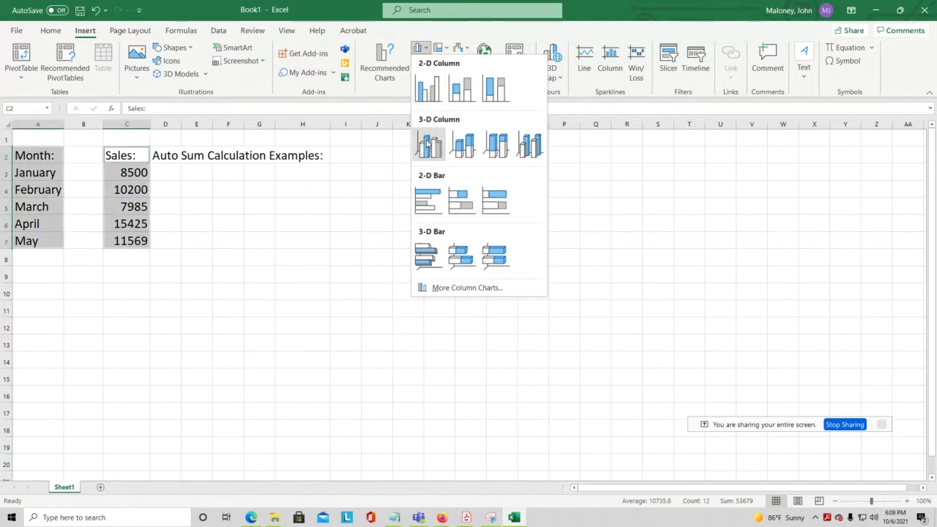
click(373, 259)
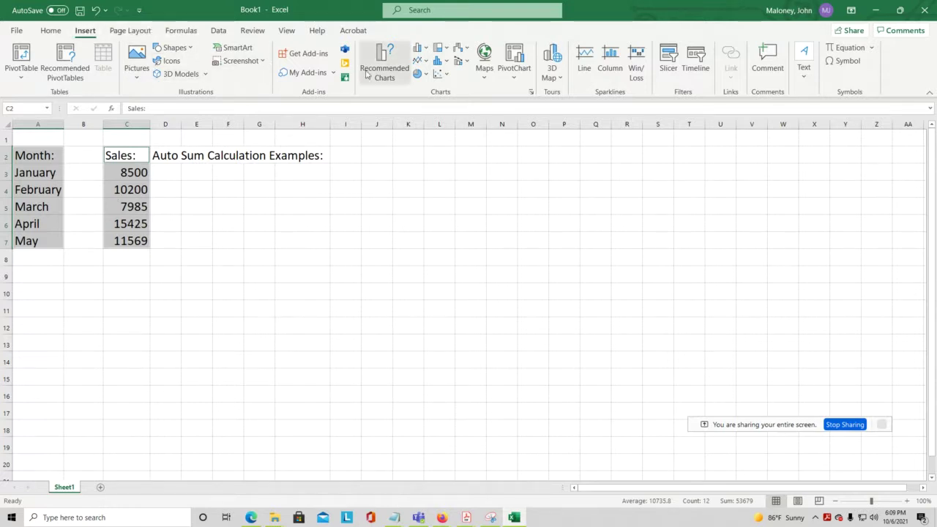
click(425, 49)
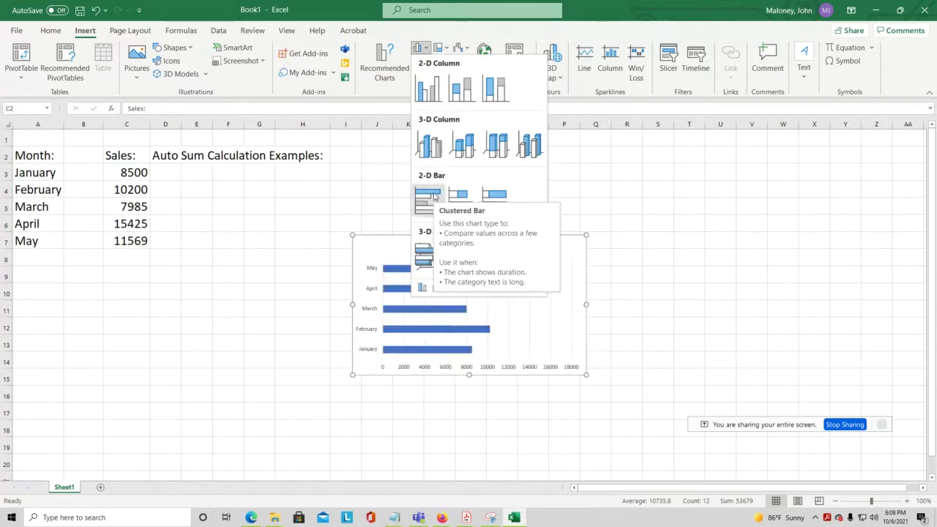
click(431, 152)
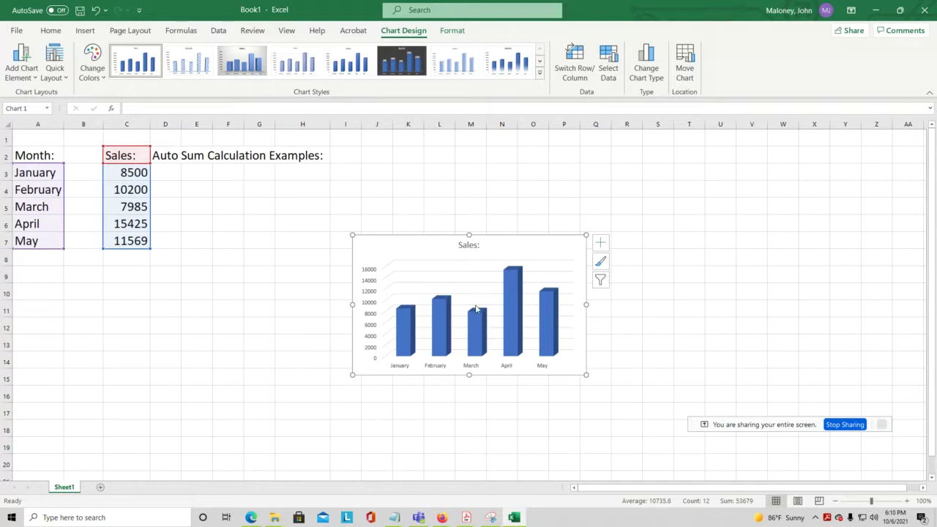
- Add data labels to the monthly sales columns of the chart
mouse_move(477, 320)
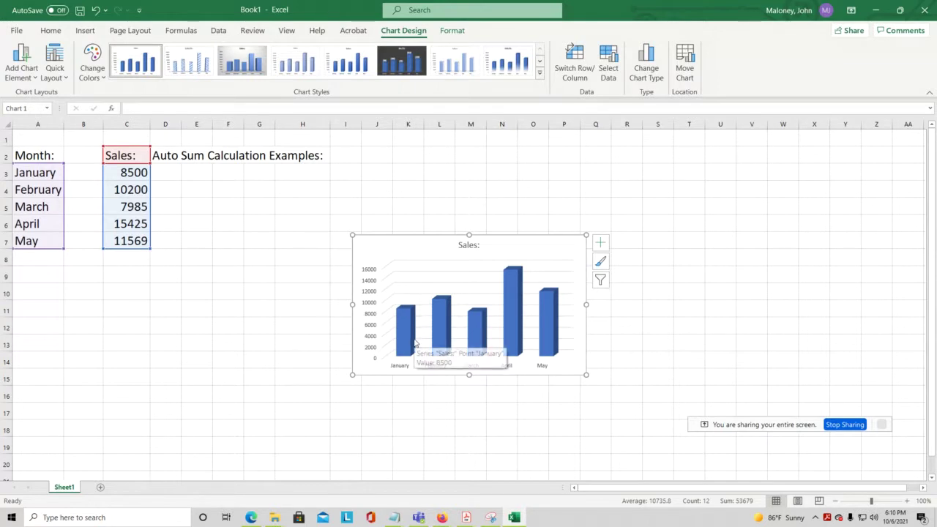
click(604, 244)
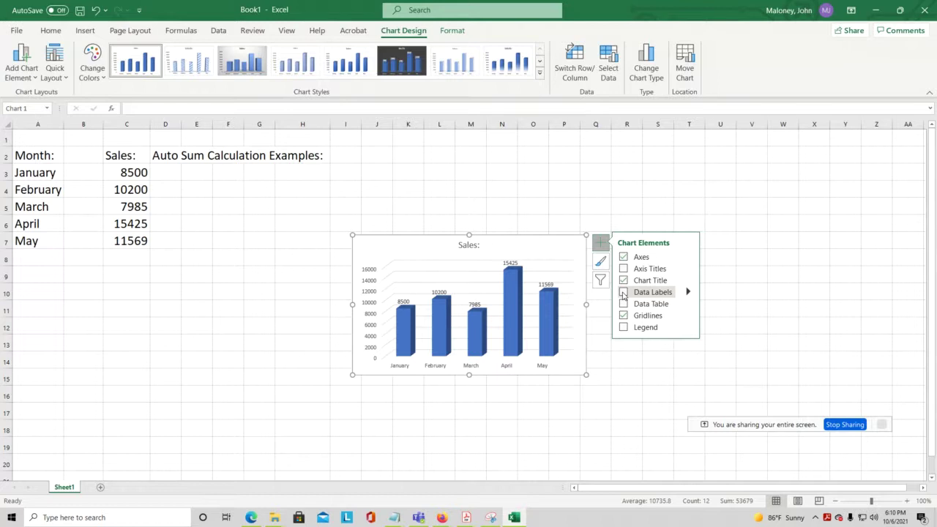
click(623, 293)
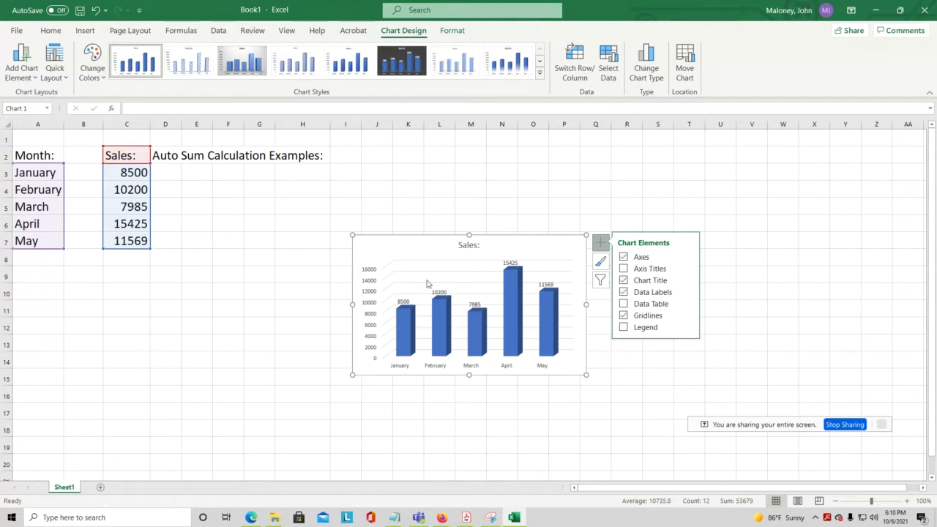
mouse_move(444, 323)
- Move the chart to a new sheet named Sales Chart
click(685, 70)
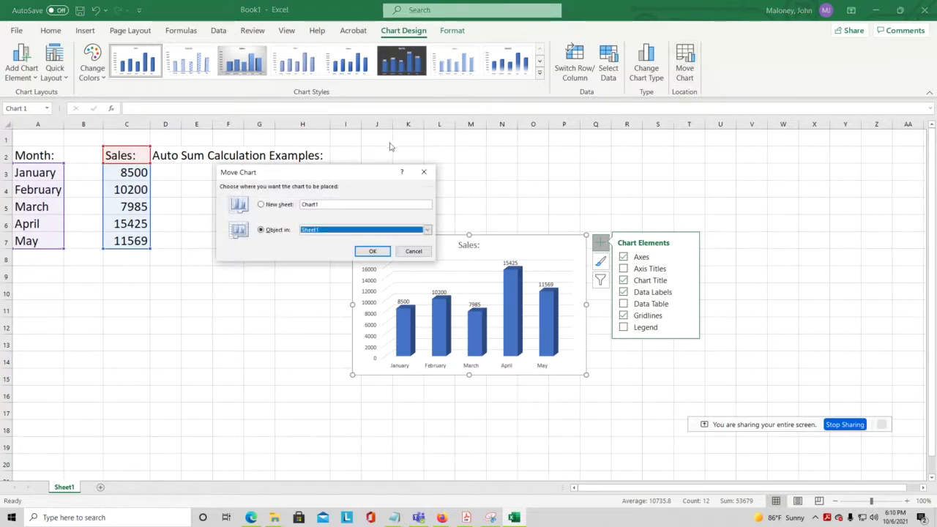
click(261, 205)
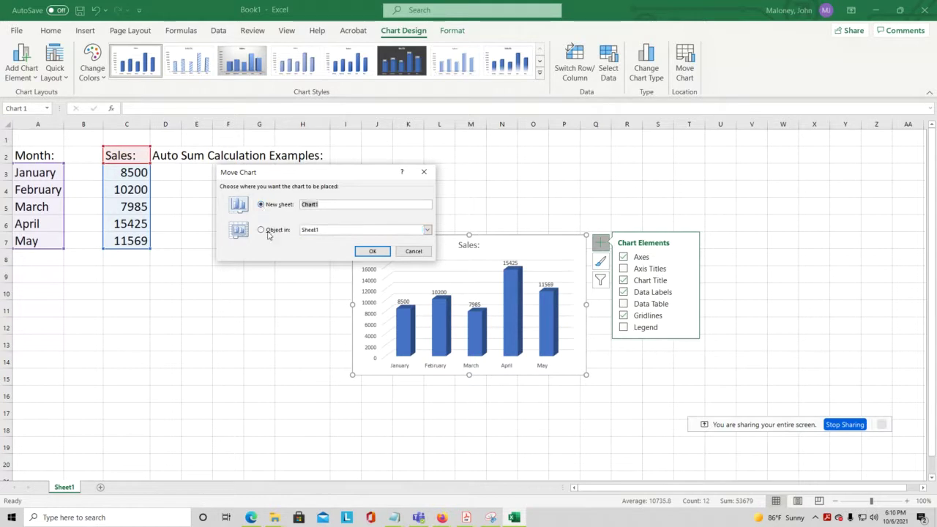
click(339, 204)
text(Sales)
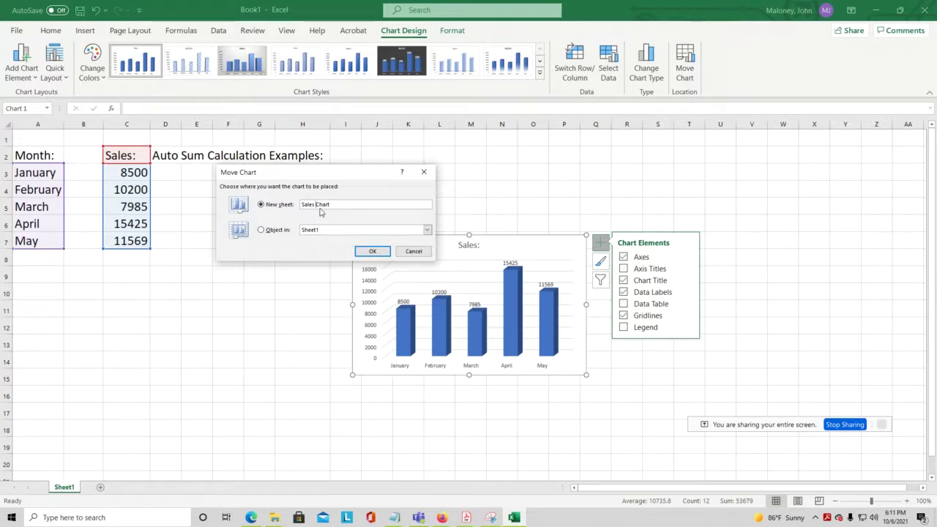
click(372, 251)
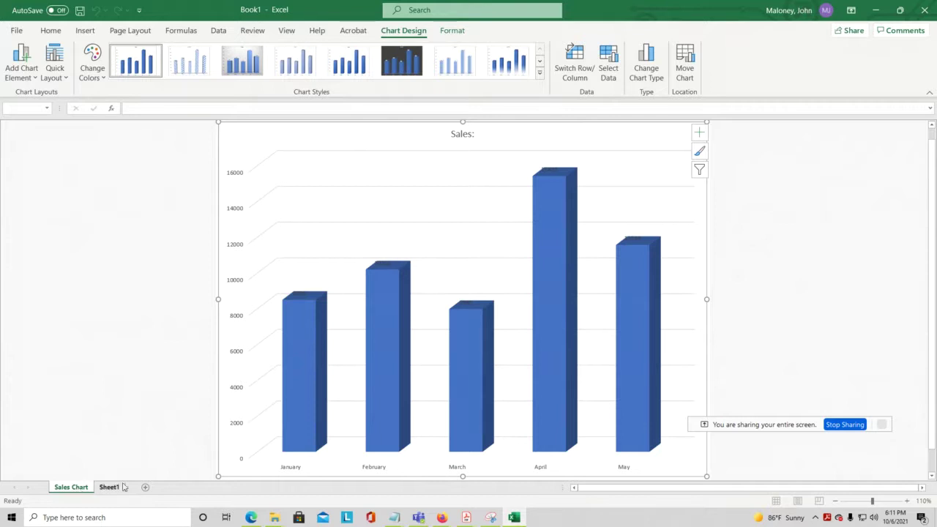
- Look over the full-page column chart on its own sheet and try to resize it from its lower edge
click(477, 346)
scroll(520, 399, down, 2)
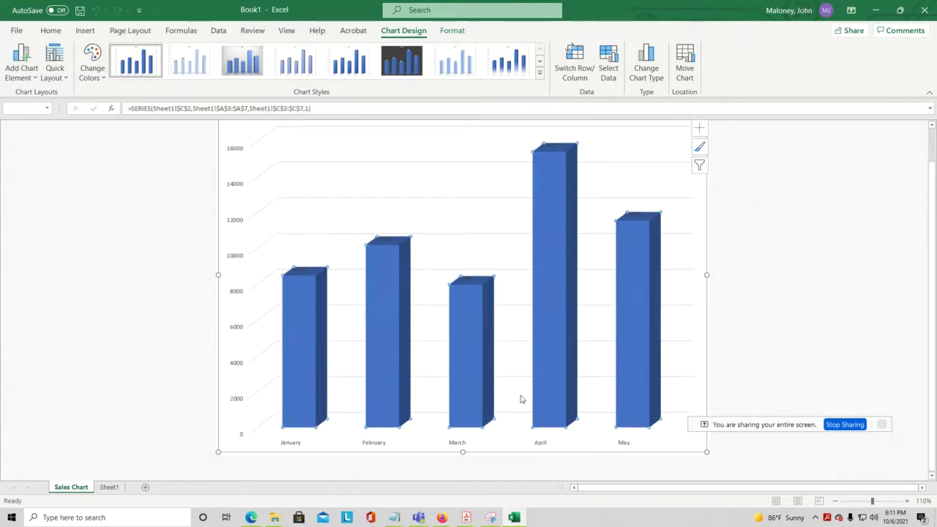
drag(462, 451, 468, 380)
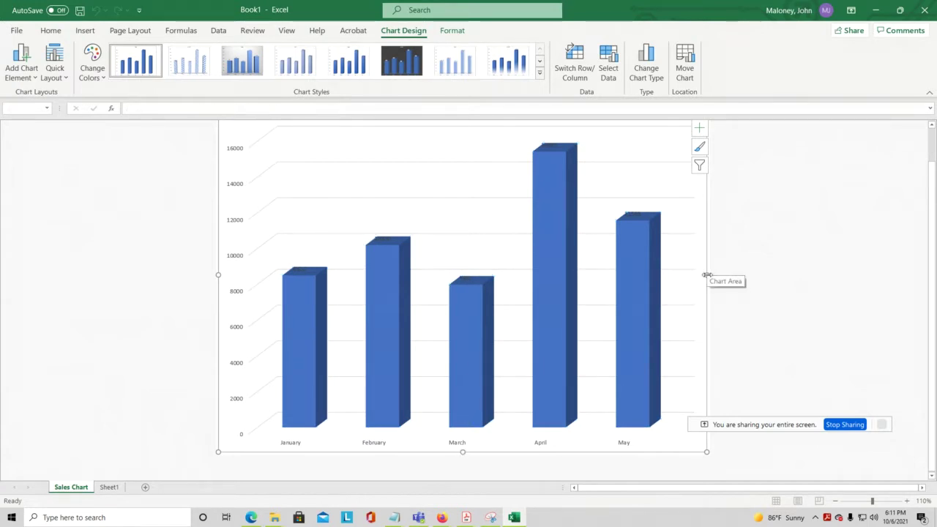
click(769, 230)
click(432, 208)
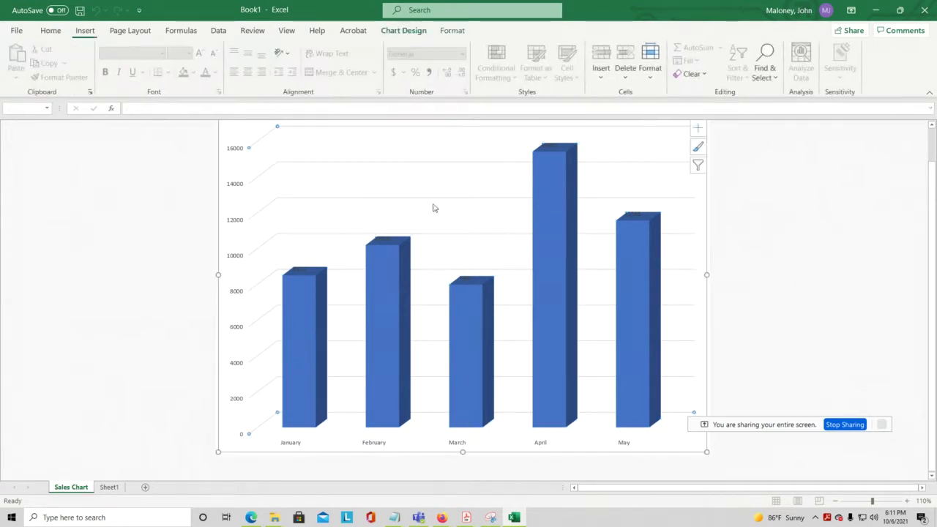
scroll(882, 271, up, 1)
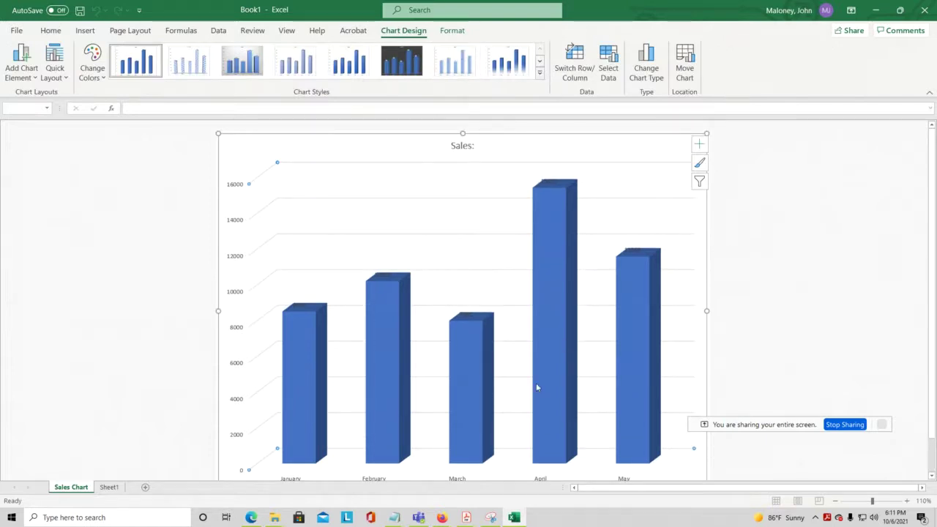
click(129, 320)
scroll(130, 320, down, 1)
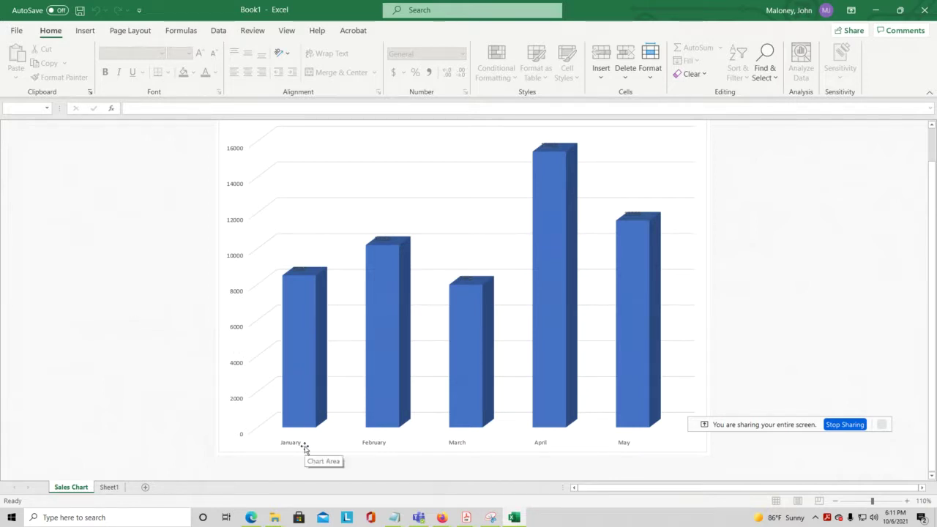
- Add a legend on the right side of the sales chart
click(707, 448)
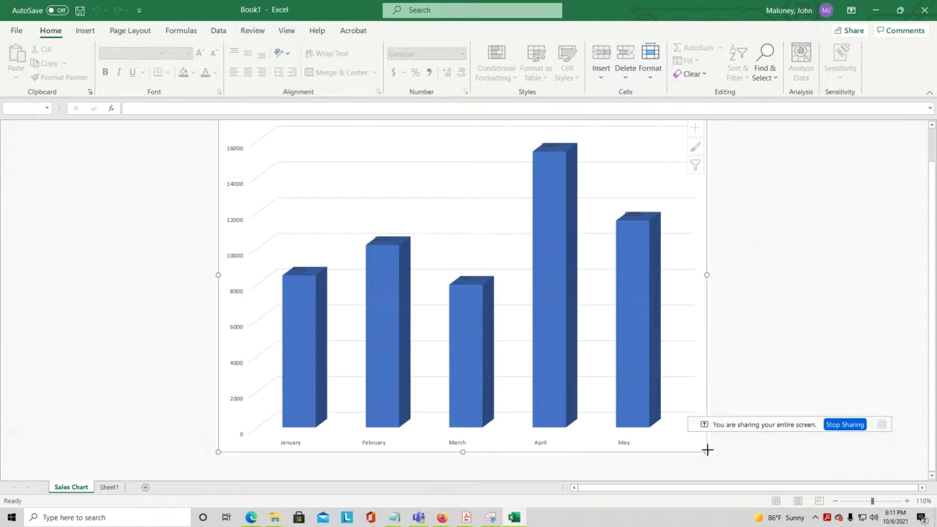
click(700, 131)
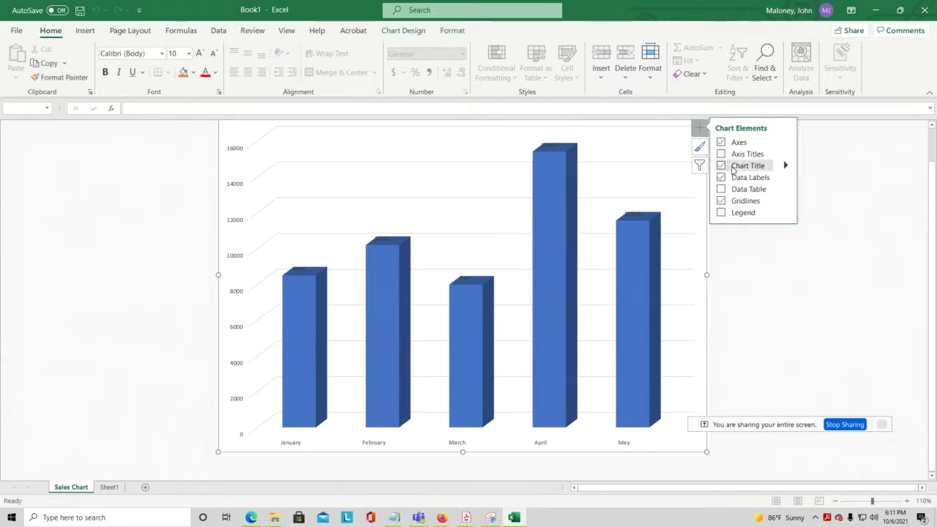
click(750, 214)
click(785, 213)
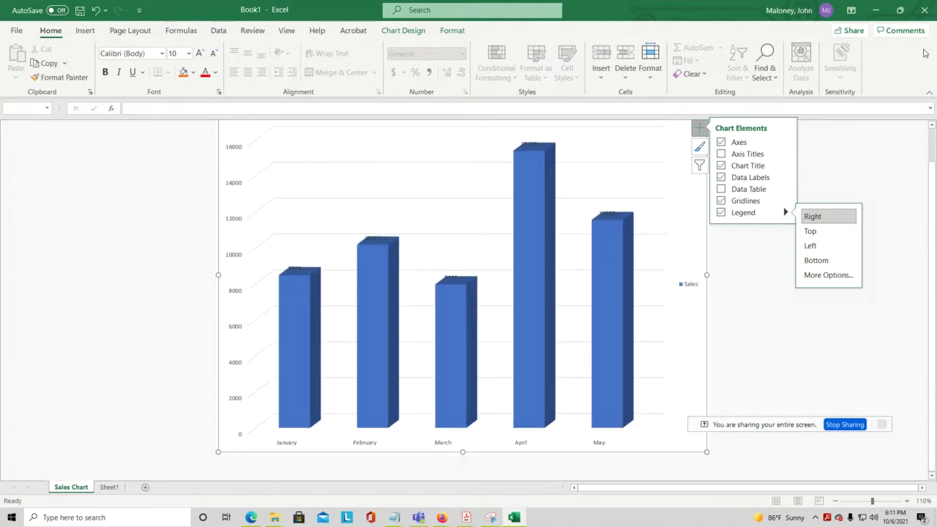
click(710, 360)
scroll(469, 263, up, 1)
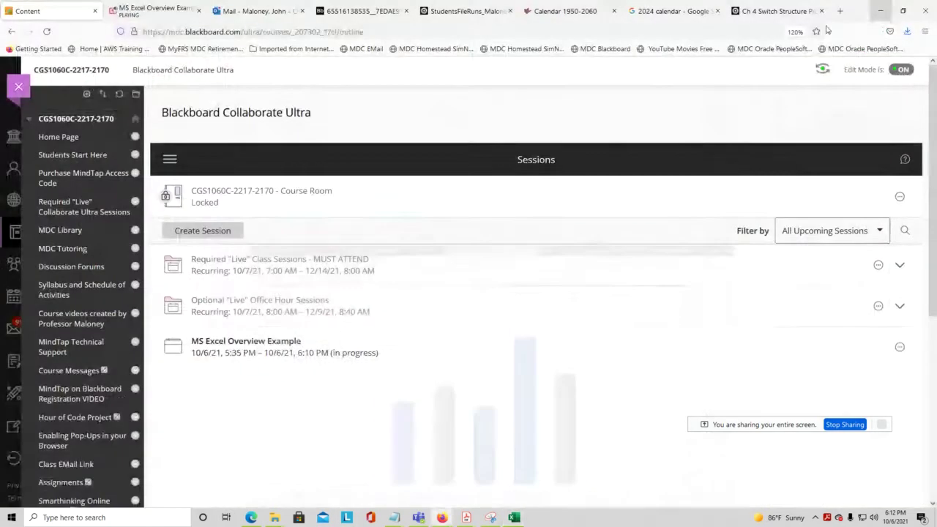
- Switch to the browser and bring up the Blackboard Collaborate session titled MS Excel Overview Example
click(875, 9)
click(157, 10)
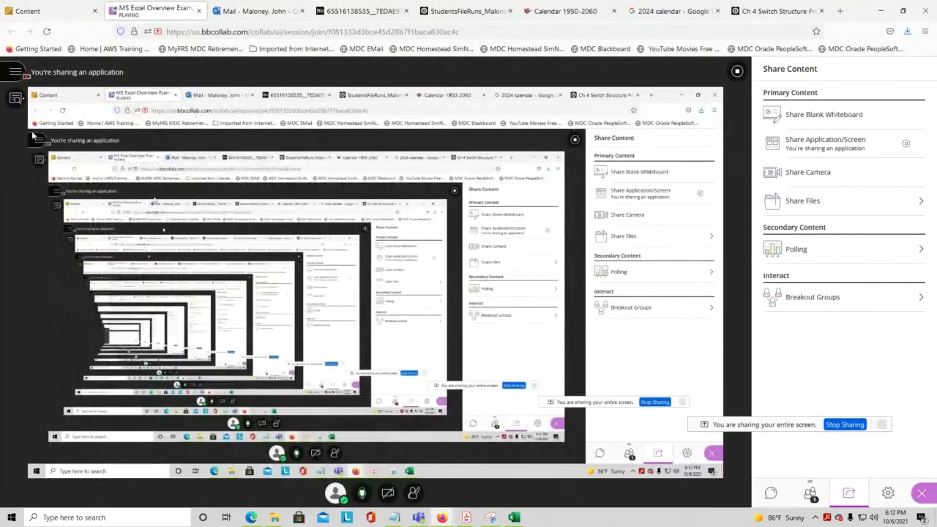